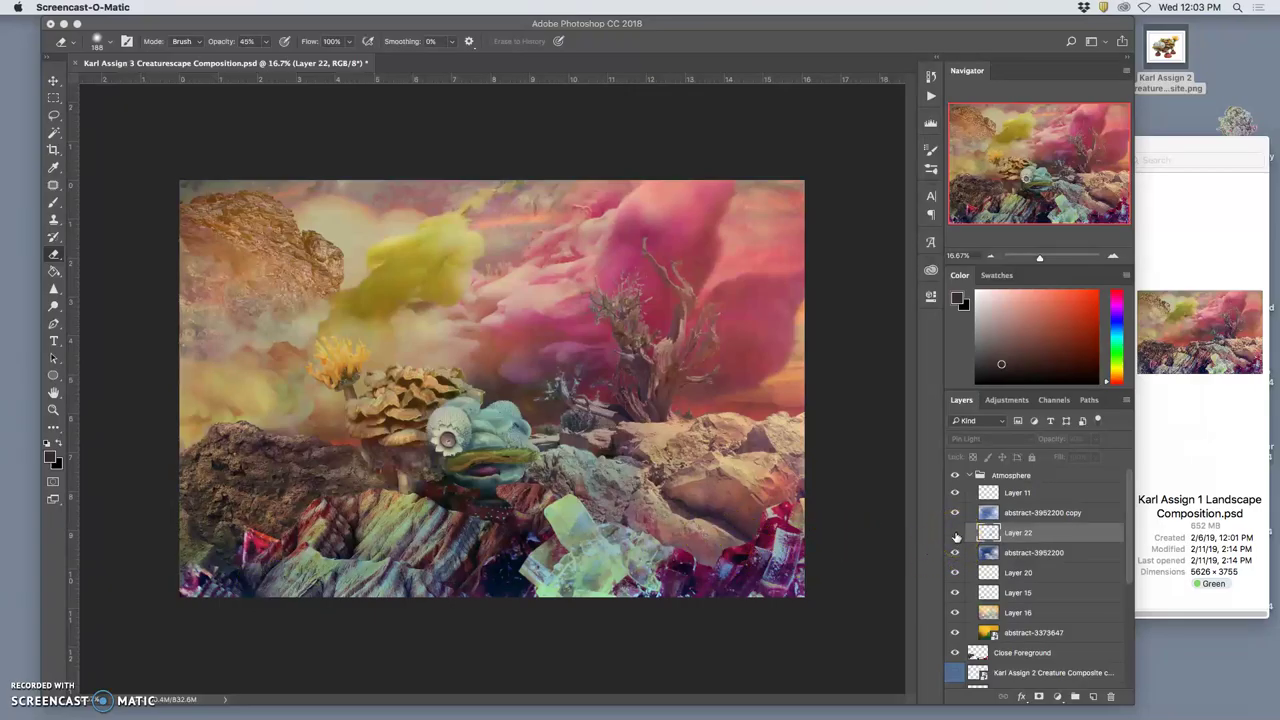
# Show Layer 22's purple glow, erase part of it near the tree, and set it to Normal at 33%.
pyautogui.click(955, 535)
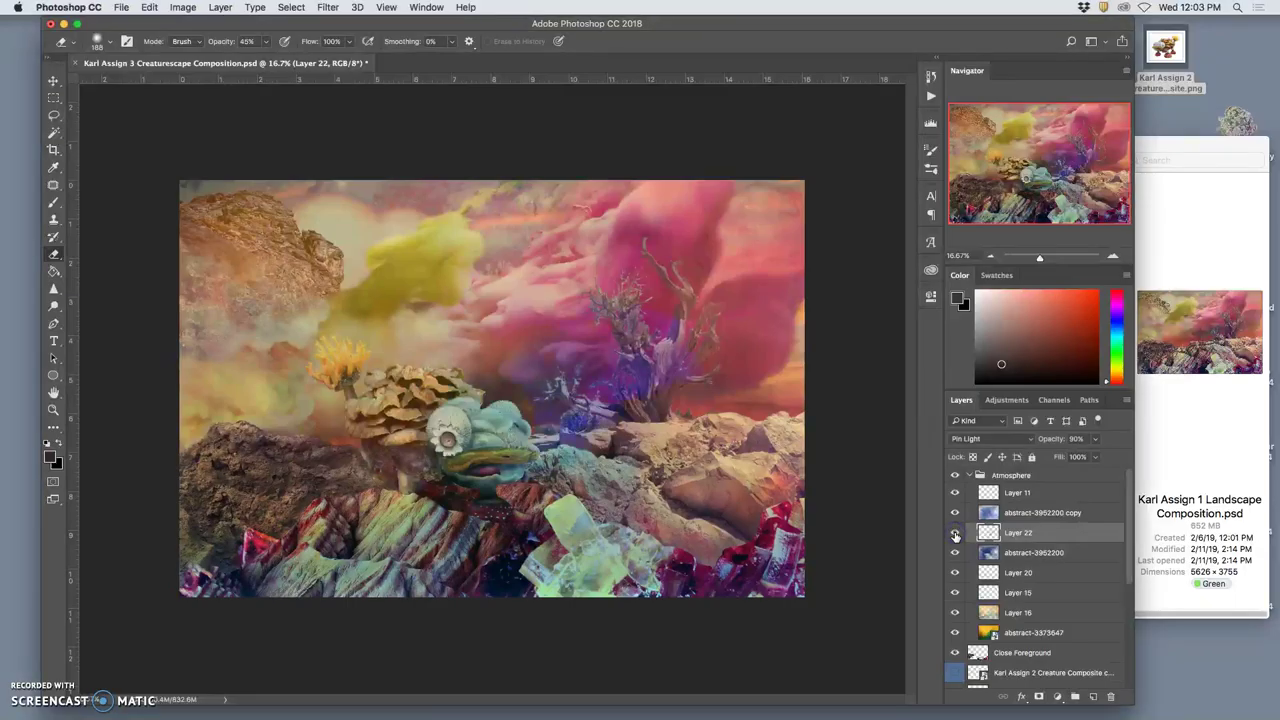
pyautogui.moveTo(602, 396); pyautogui.dragTo(640, 416)
pyautogui.moveTo(1096, 444); pyautogui.dragTo(1088, 457)
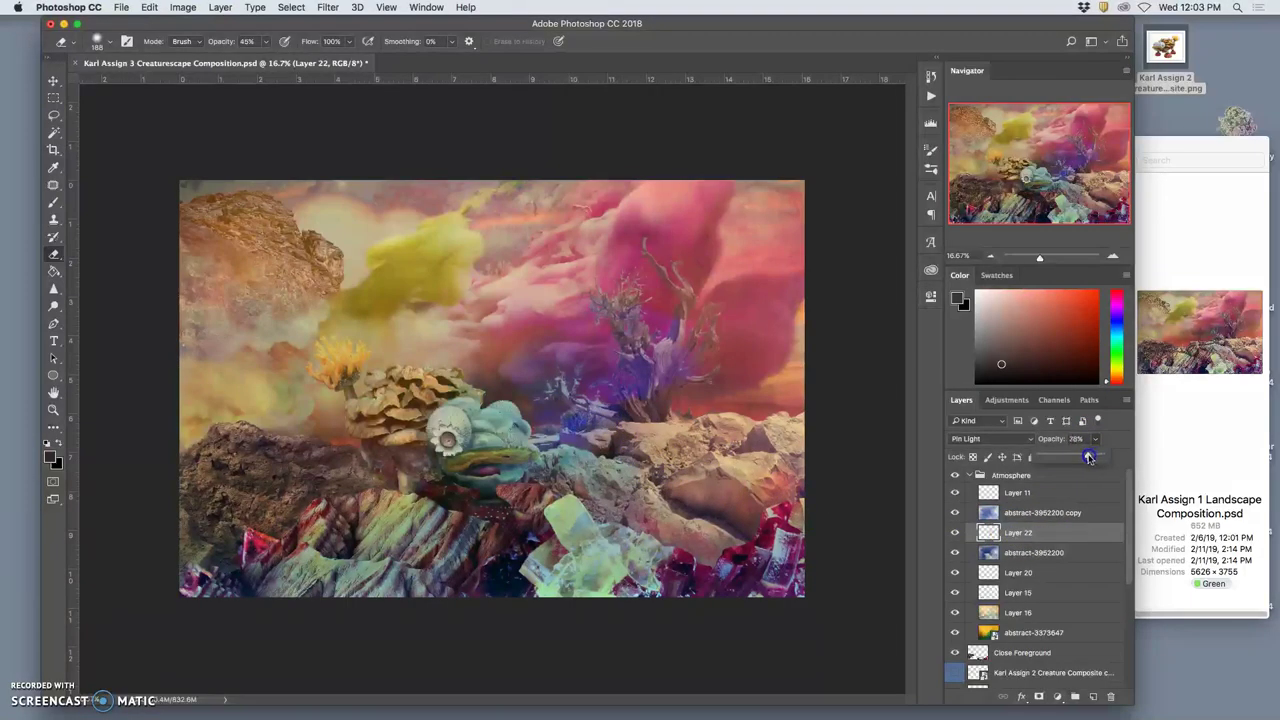
pyautogui.press('super+alt+z')
pyautogui.press('super+alt+z')
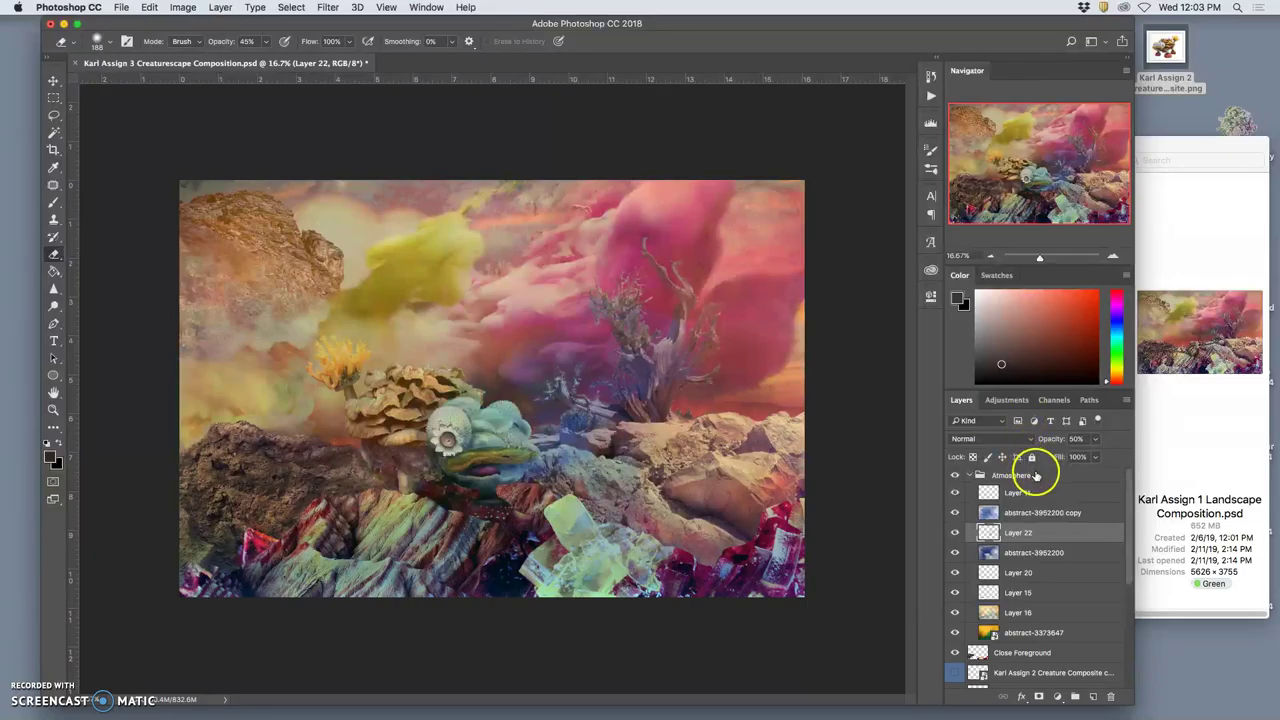
pyautogui.click(1096, 440)
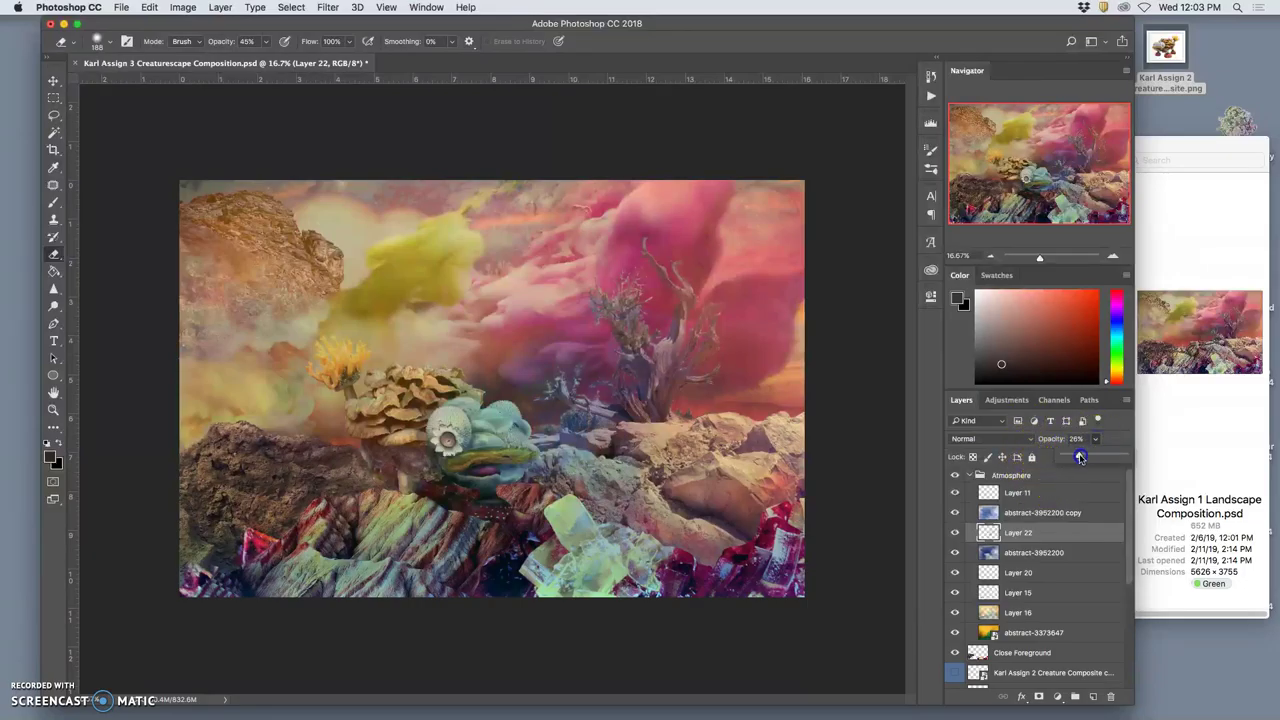
pyautogui.moveTo(1080, 457); pyautogui.dragTo(1082, 458)
# Compare the haze with abstract-3952200 copy toggled, then lower abstract-3952200 to 17% opacity.
pyautogui.click(955, 513)
pyautogui.click(956, 515)
pyautogui.click(954, 493)
pyautogui.click(955, 513)
pyautogui.click(955, 513)
pyautogui.click(955, 513)
pyautogui.click(955, 513)
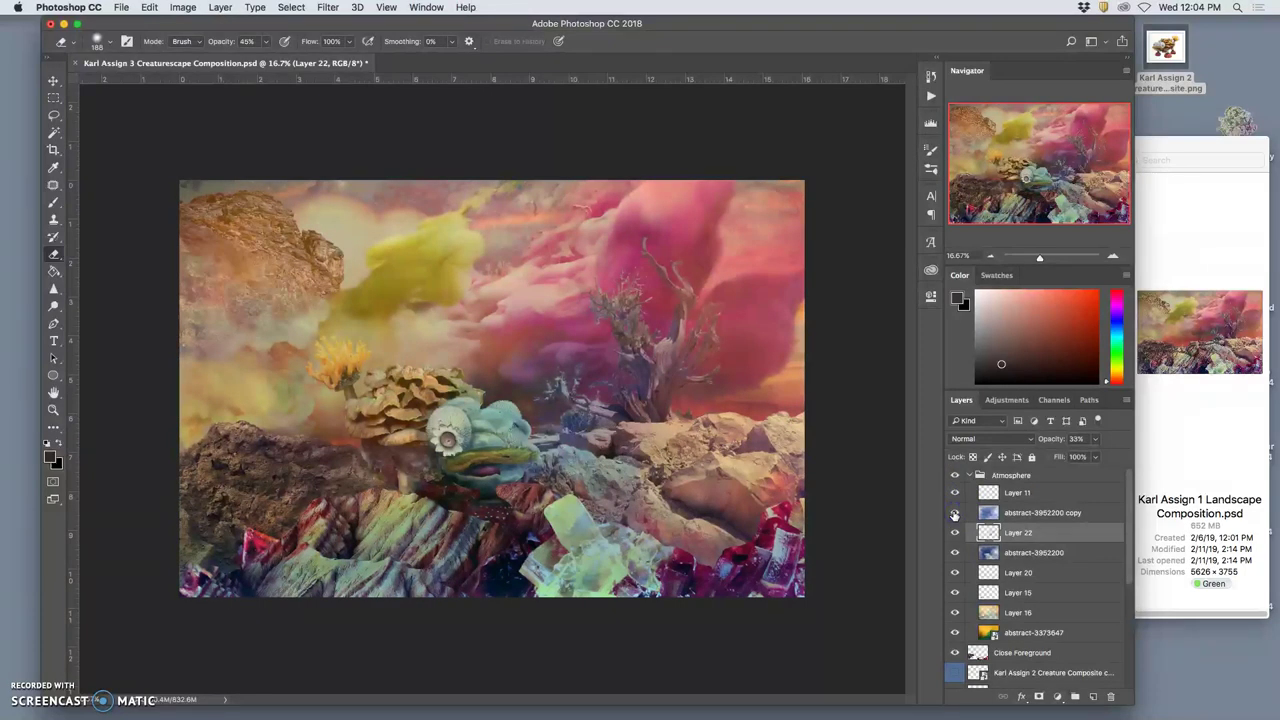
pyautogui.click(1034, 552)
pyautogui.click(1095, 438)
pyautogui.moveTo(1072, 457); pyautogui.dragTo(1070, 457)
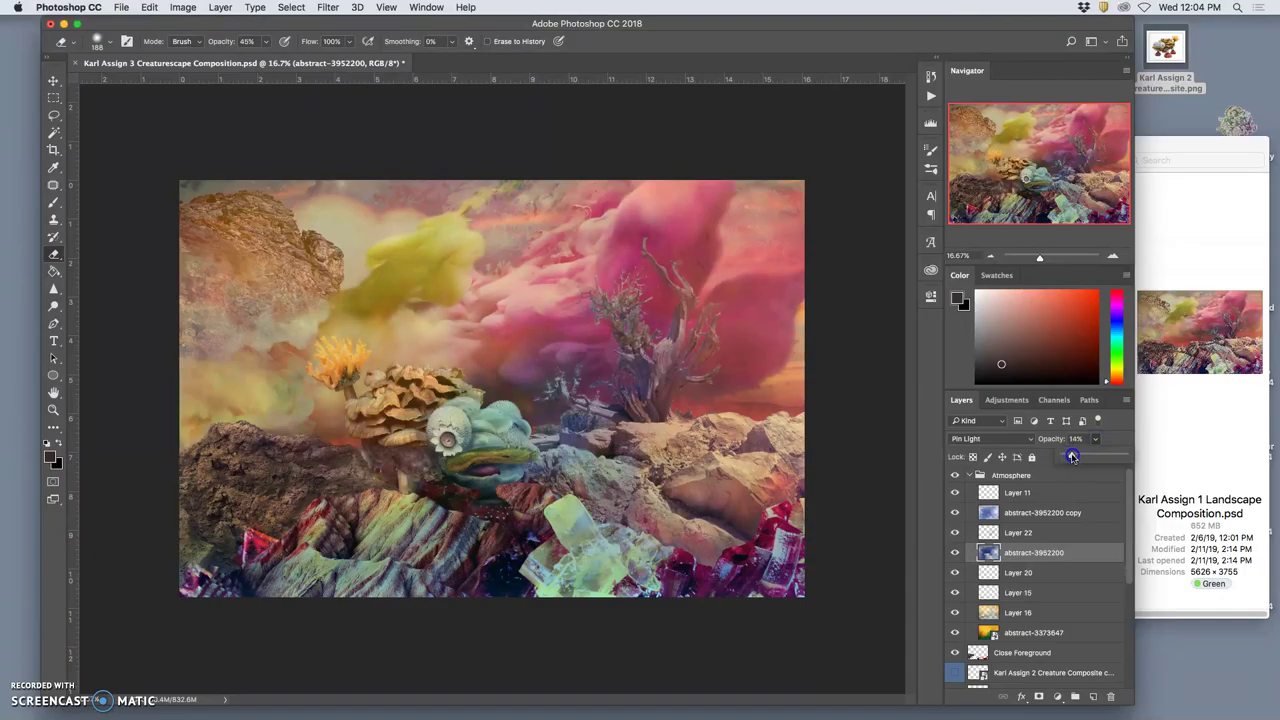
pyautogui.moveTo(1074, 457); pyautogui.dragTo(1074, 457)
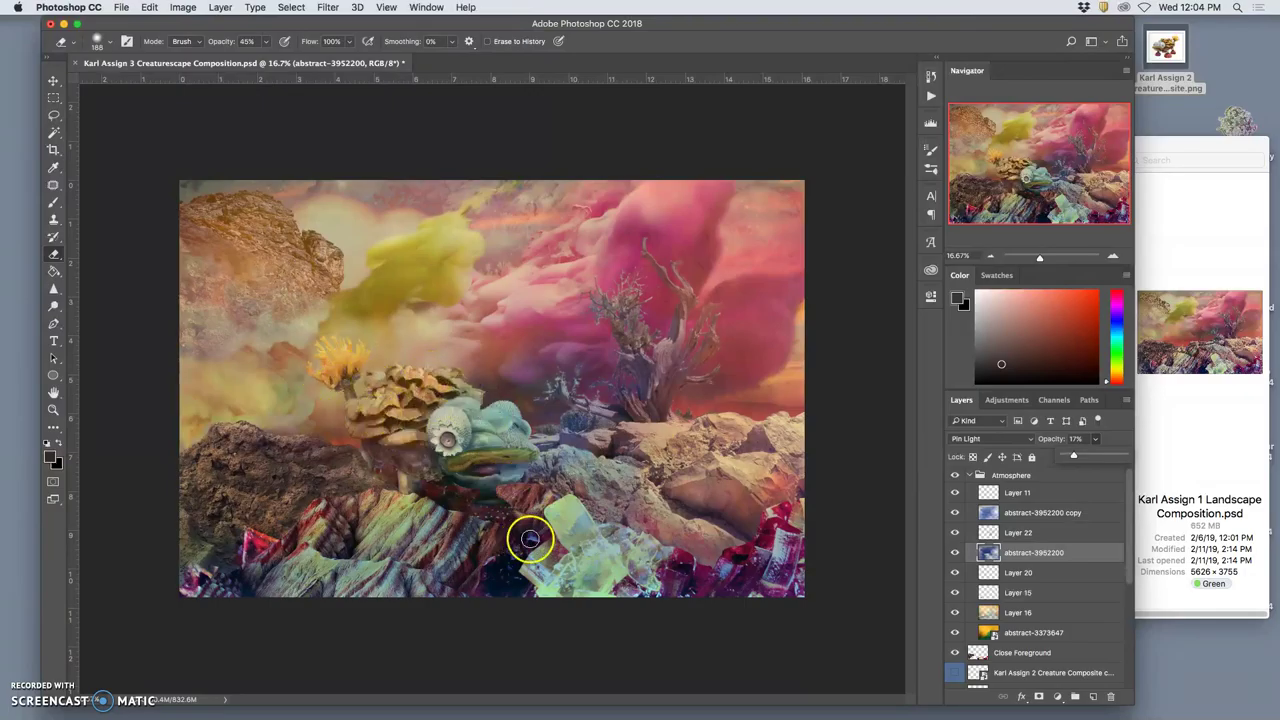
# Lower Layer 16's opacity to 40%.
pyautogui.click(957, 605)
pyautogui.click(957, 605)
pyautogui.click(992, 616)
pyautogui.click(1095, 438)
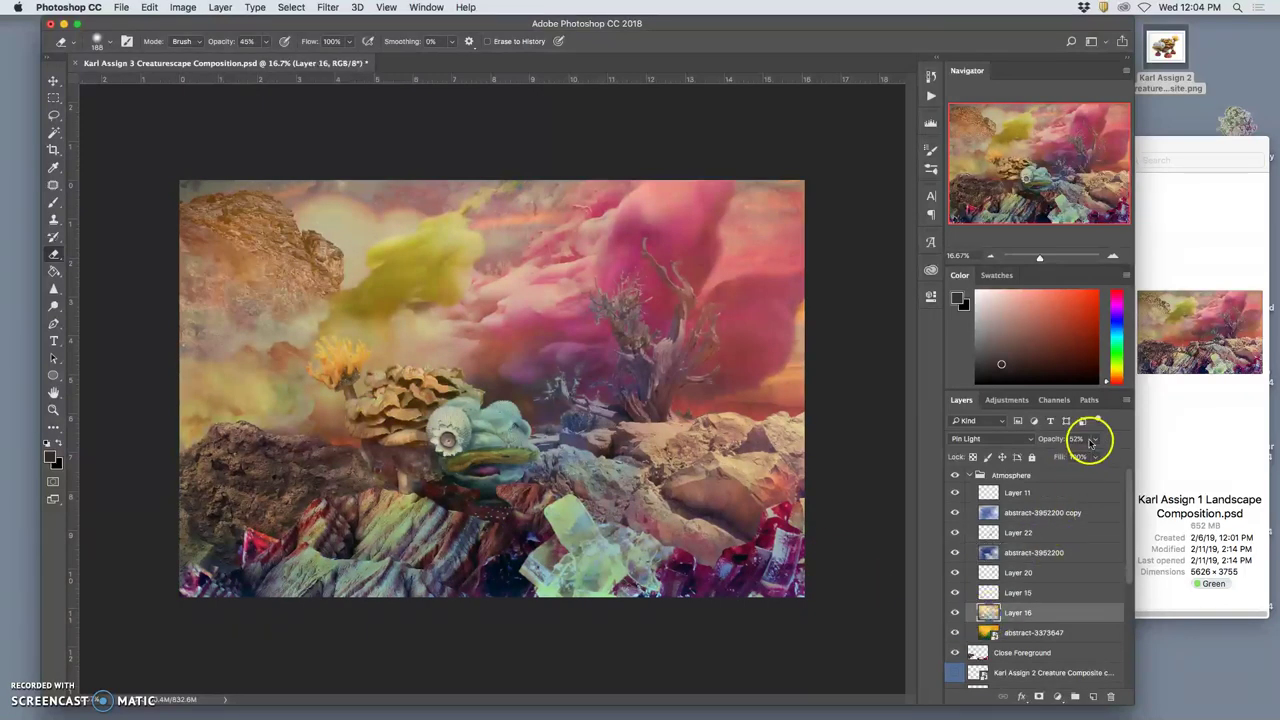
pyautogui.moveTo(1074, 456); pyautogui.dragTo(1081, 456)
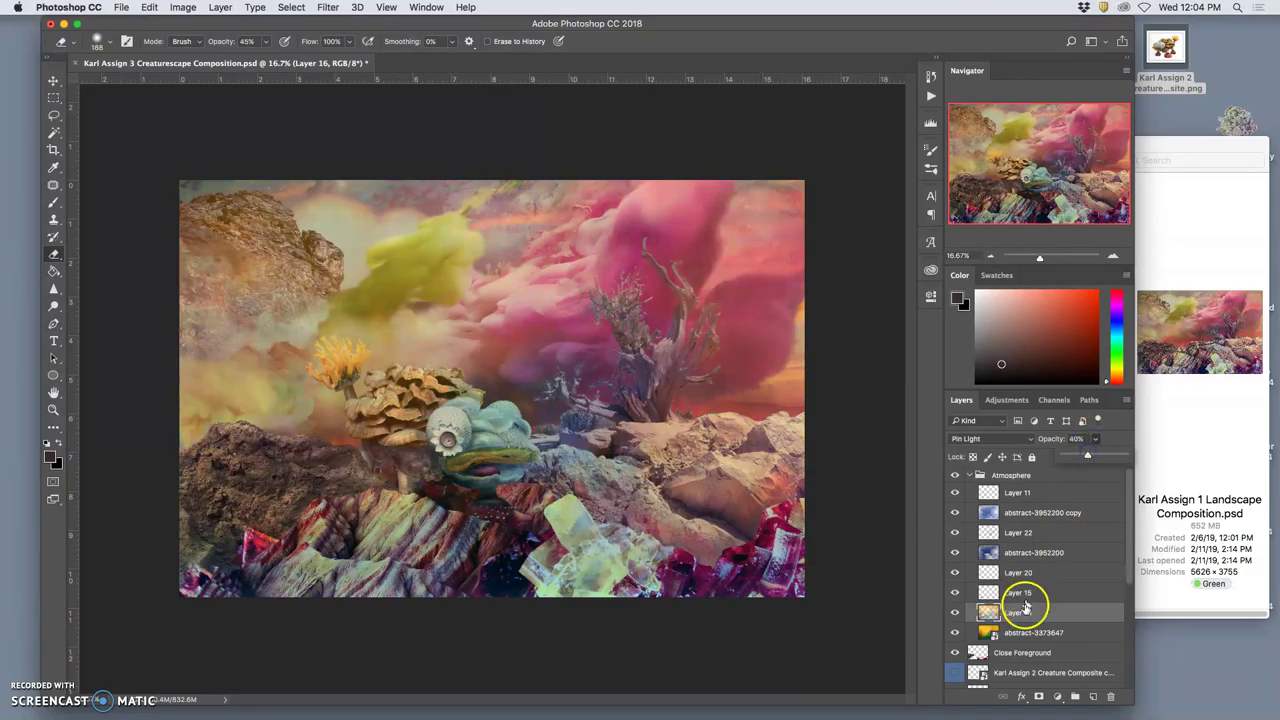
# Fade abstract-3373647 to 14% opacity and compare against Layer 15's pink crystals.
pyautogui.click(1030, 632)
pyautogui.click(1095, 439)
pyautogui.moveTo(1072, 457)
pyautogui.mouseDown()
pyautogui.moveTo(1038, 457)
pyautogui.moveTo(1072, 457)
pyautogui.mouseUp()
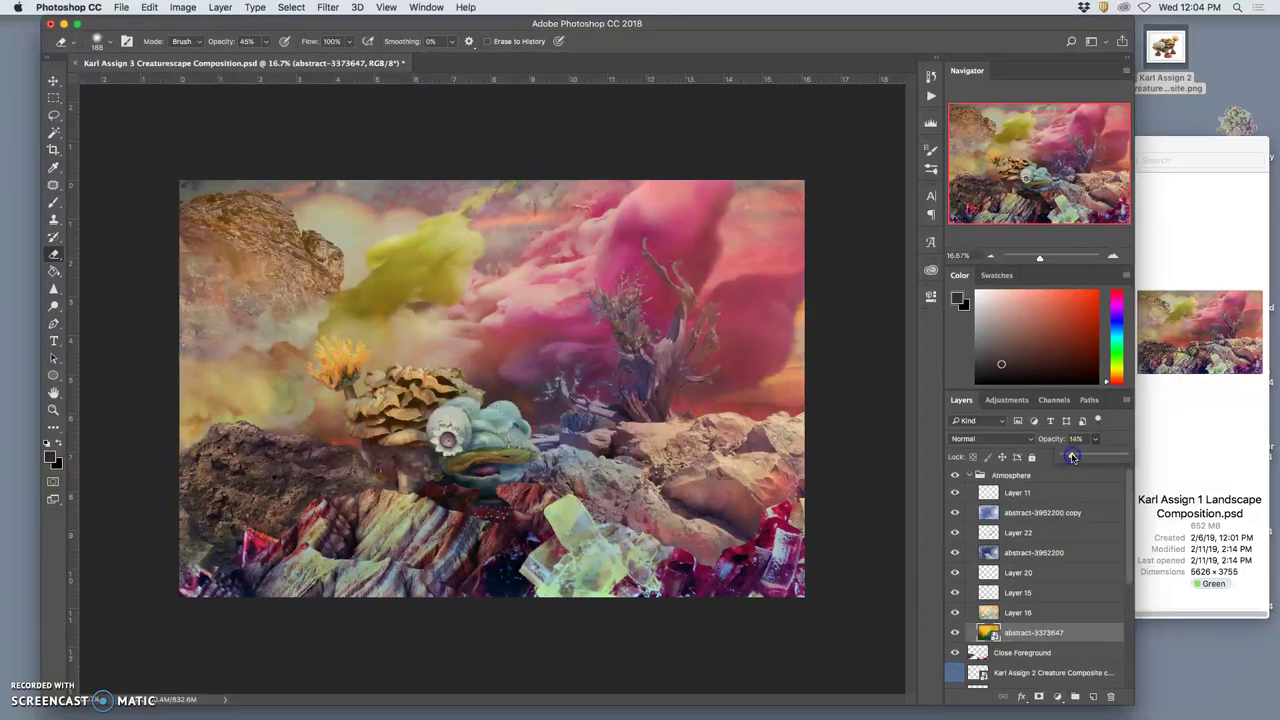
pyautogui.press('Return')
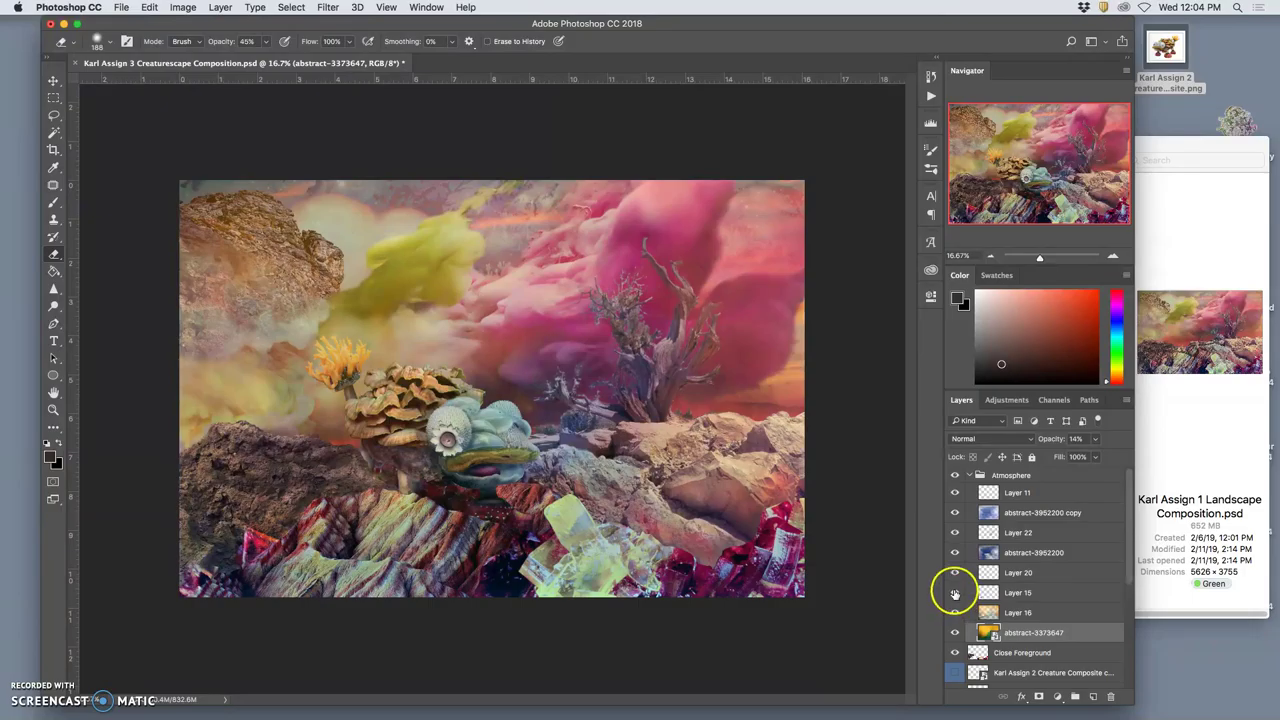
pyautogui.click(954, 592)
pyautogui.click(954, 592)
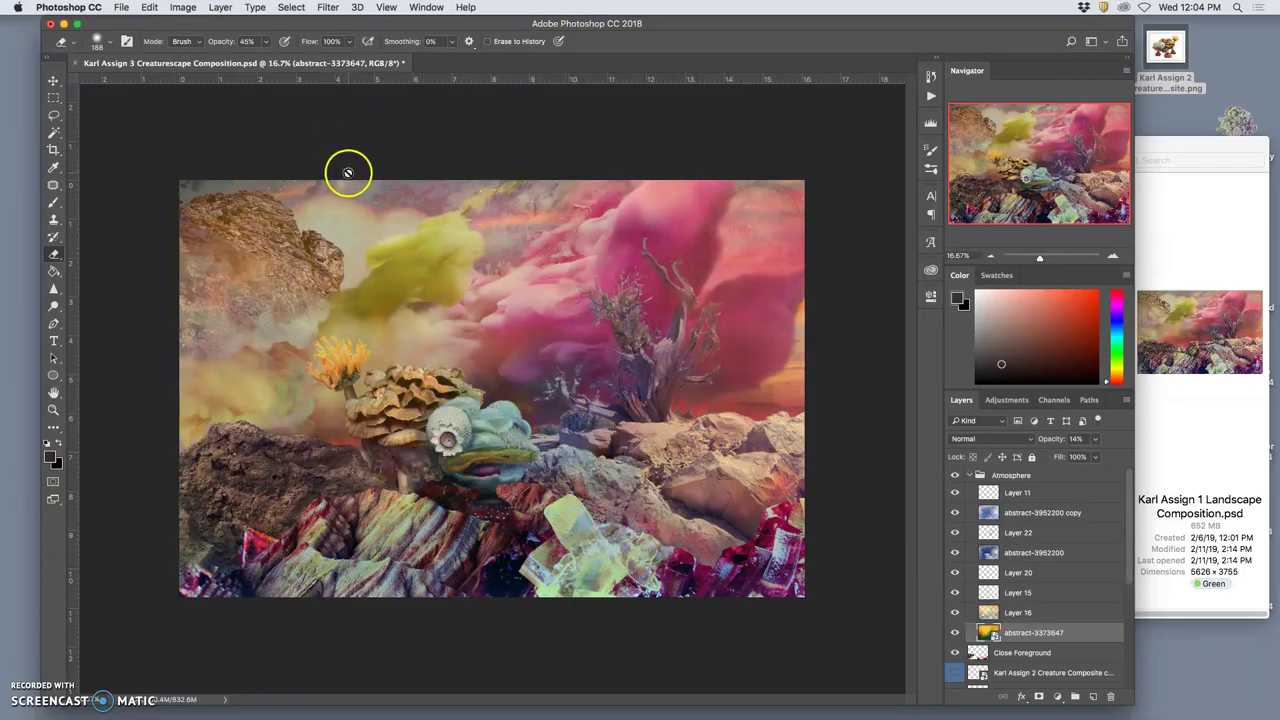
# Save the composition with File > Save, glance at Image > Mode, and dismiss the menu.
pyautogui.click(121, 8)
pyautogui.click(150, 192)
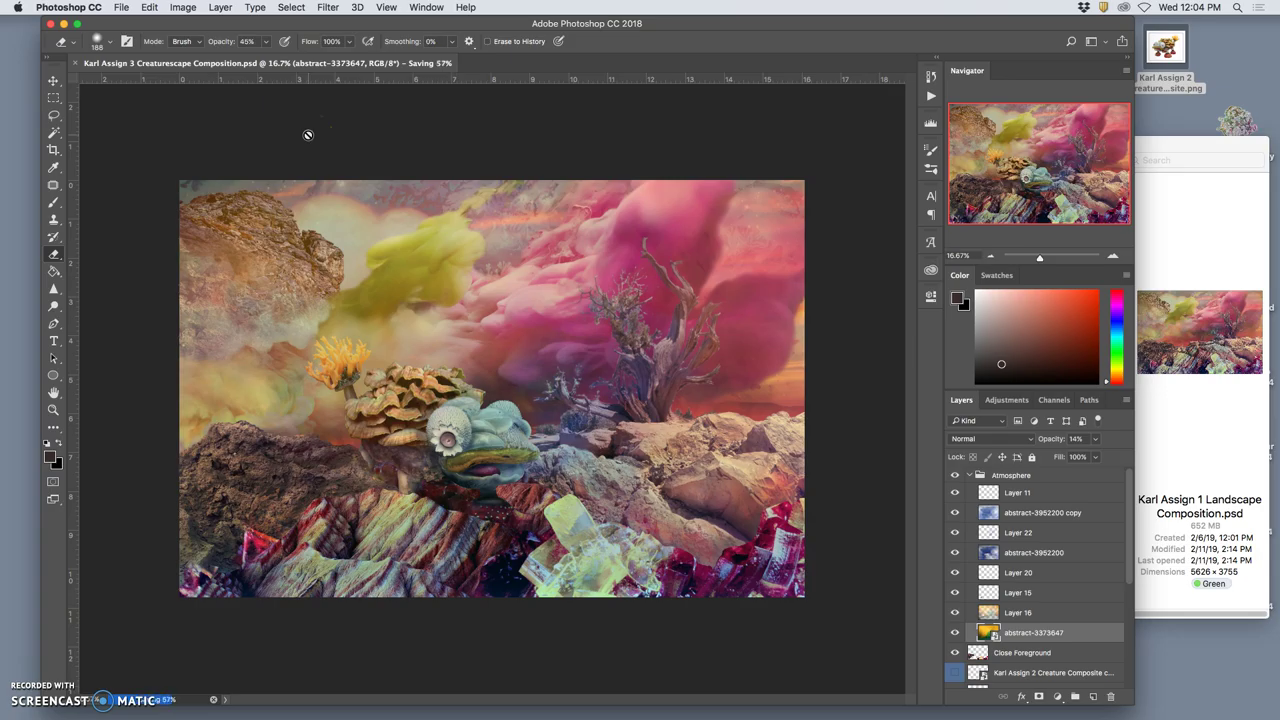
pyautogui.click(183, 7)
pyautogui.moveTo(190, 32)
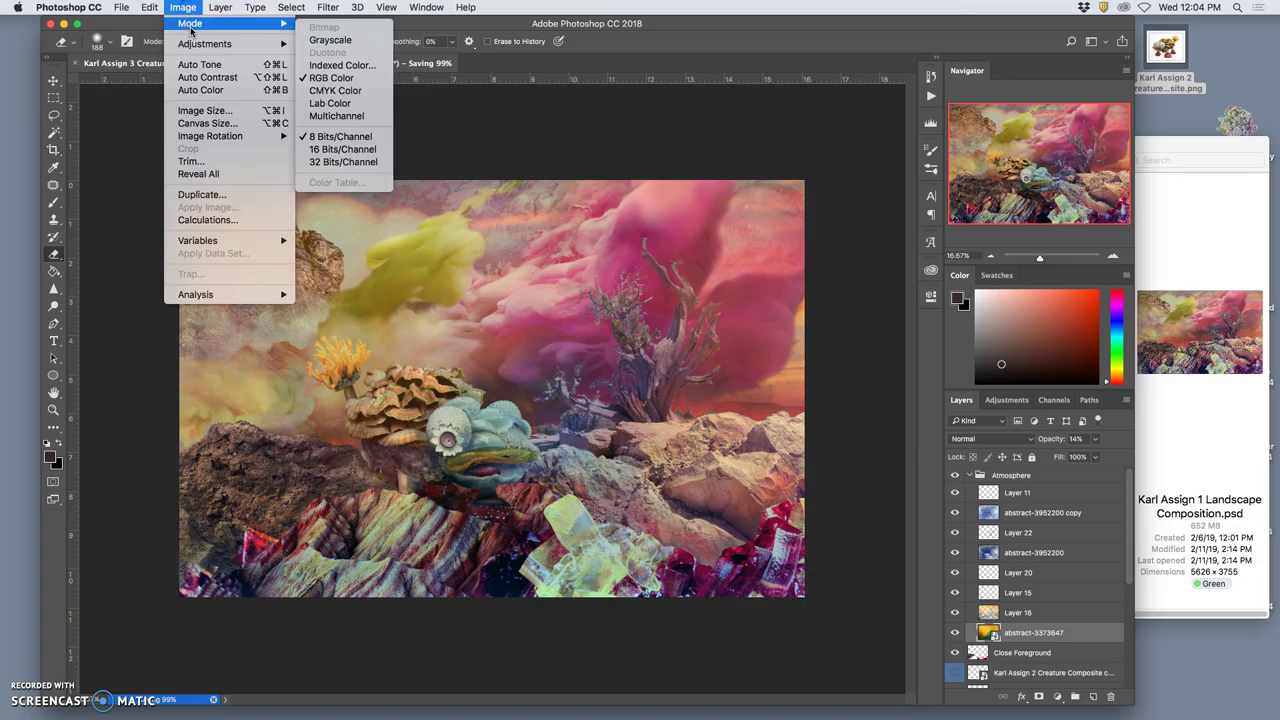
pyautogui.click(550, 36)
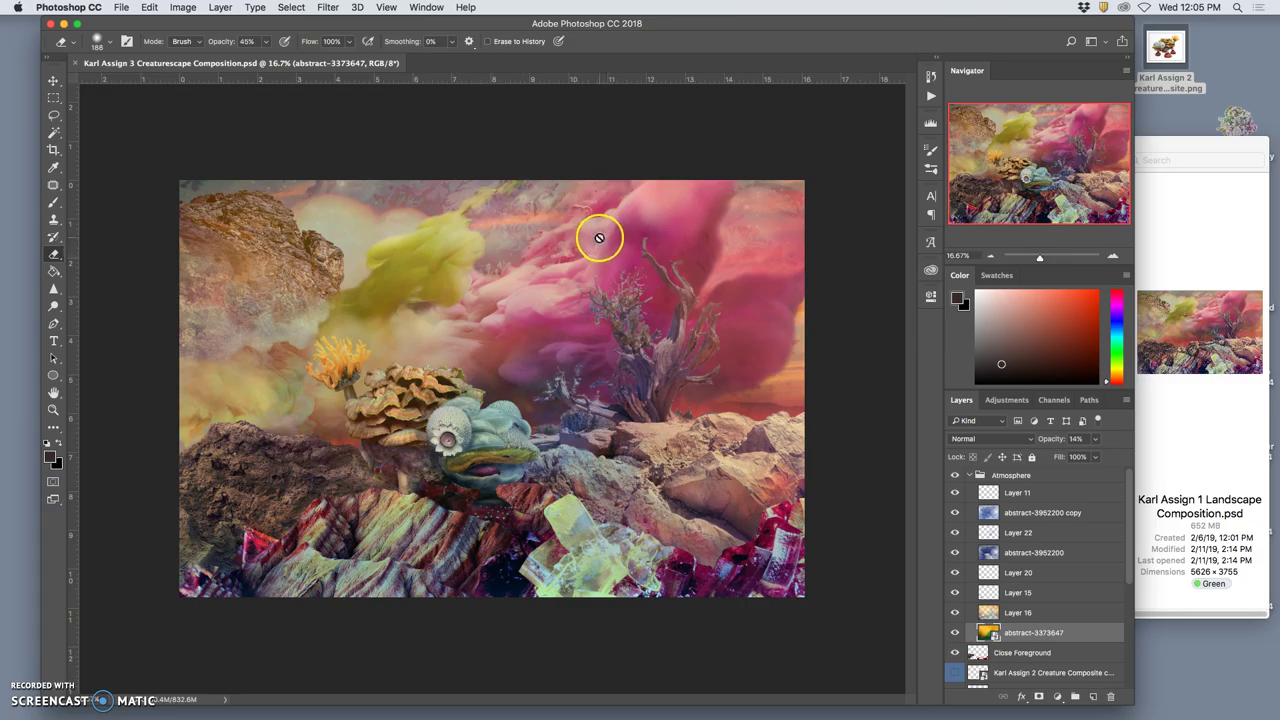
# Save a copy of the composition as JPEG to the Desktop.
pyautogui.click(122, 8)
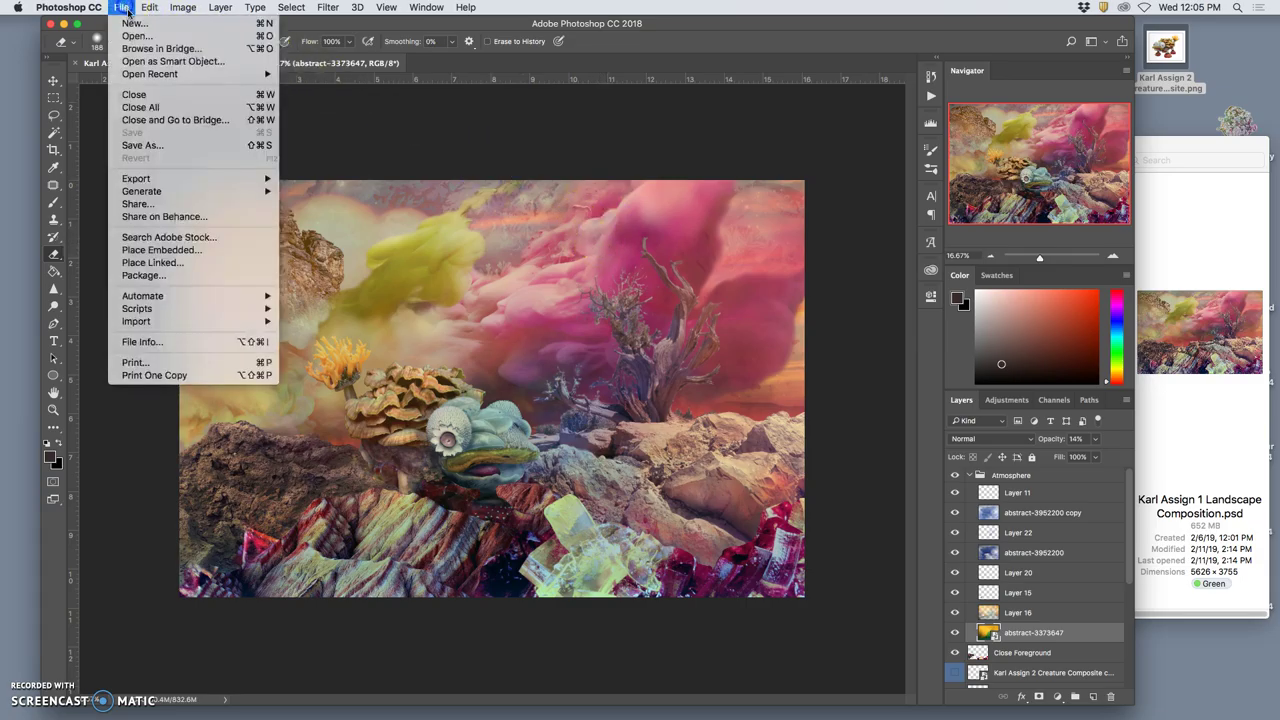
pyautogui.click(145, 145)
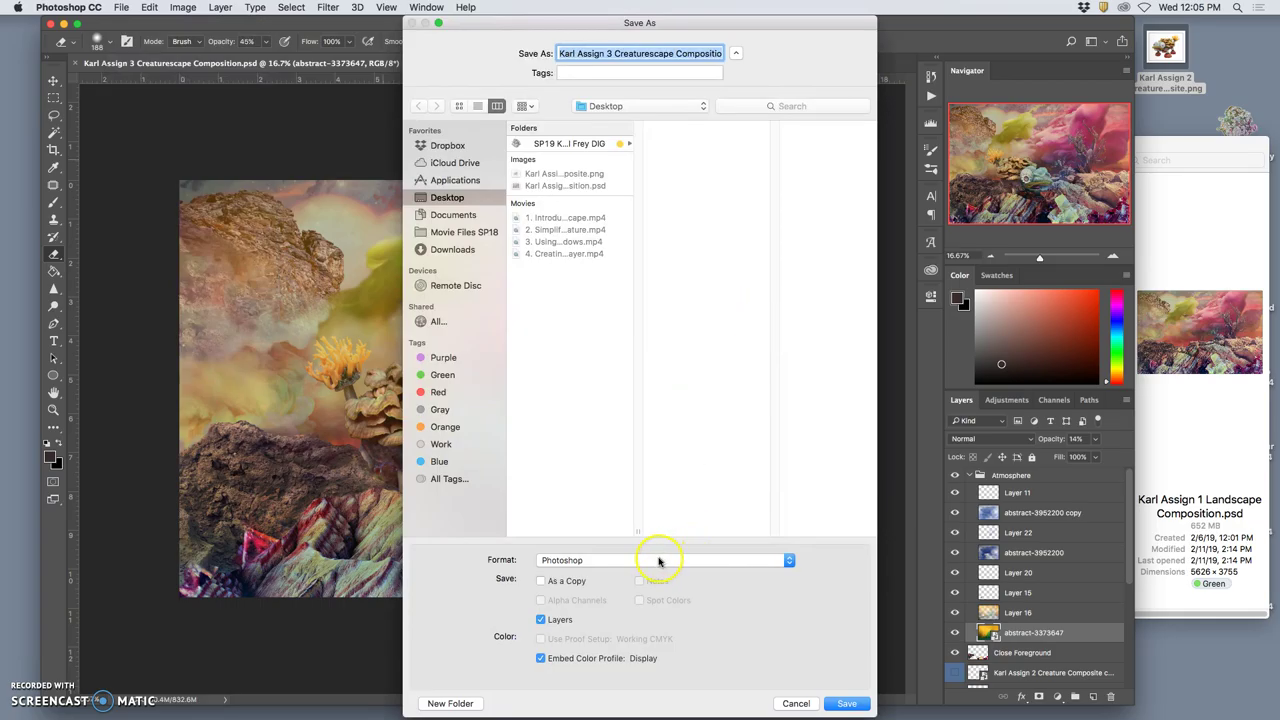
pyautogui.click(657, 560)
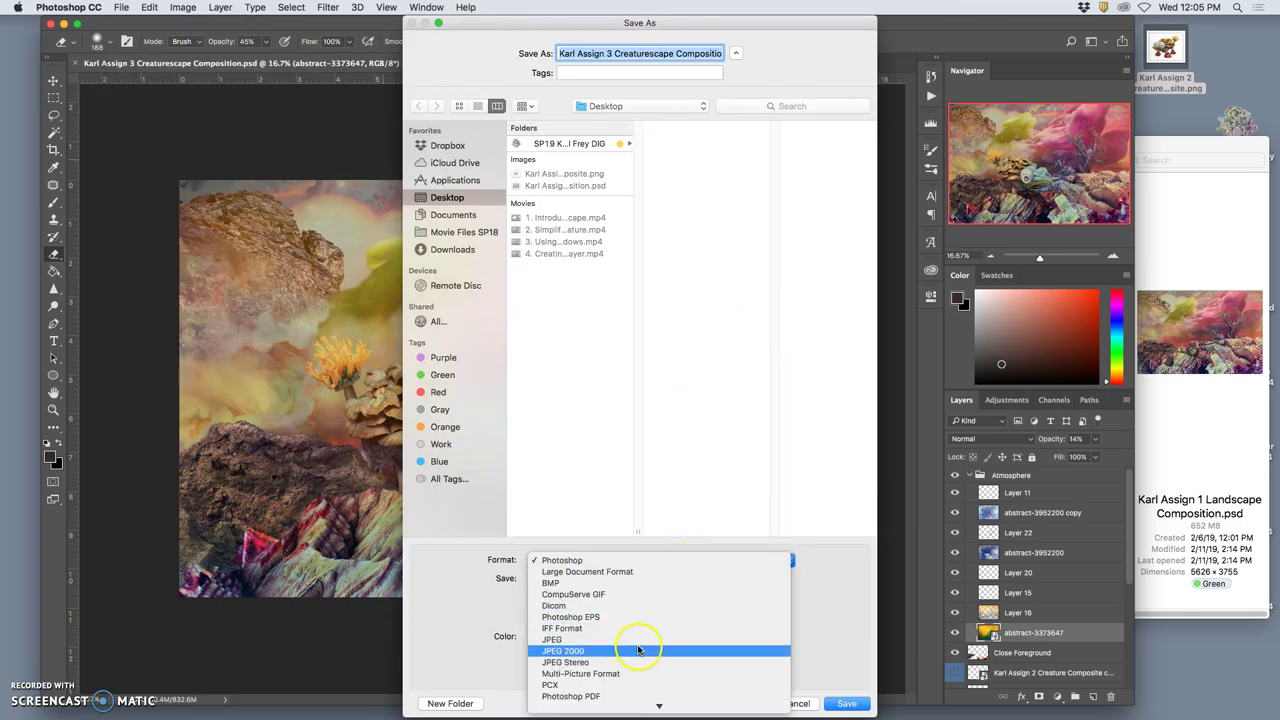
pyautogui.click(552, 640)
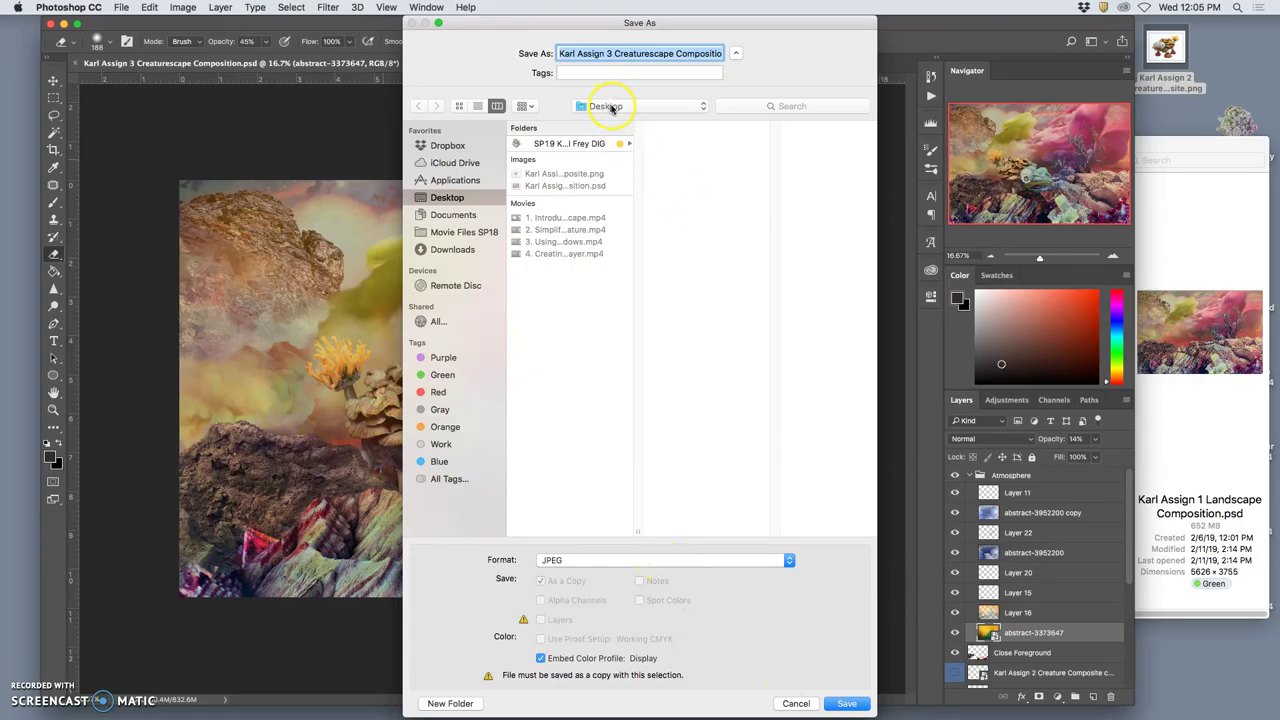
pyautogui.click(857, 703)
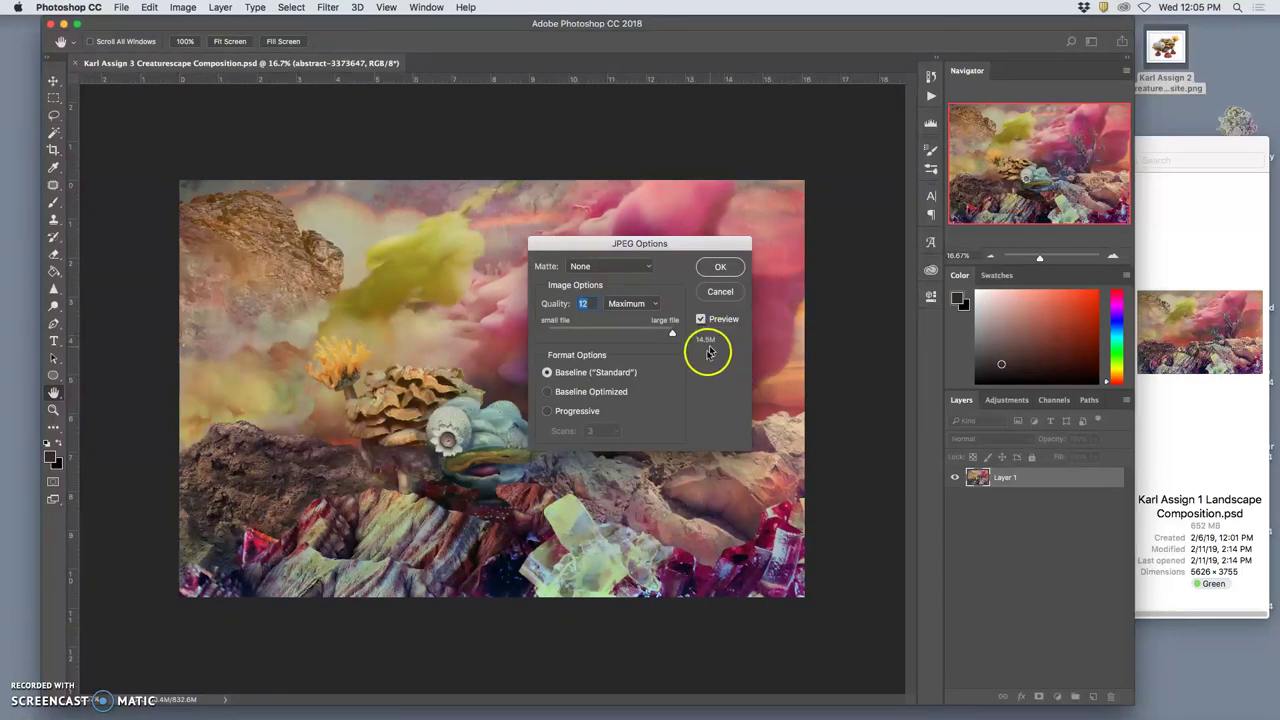
# Set the JPEG Options quality to 9 (High) and confirm.
pyautogui.moveTo(672, 333); pyautogui.dragTo(633, 335)
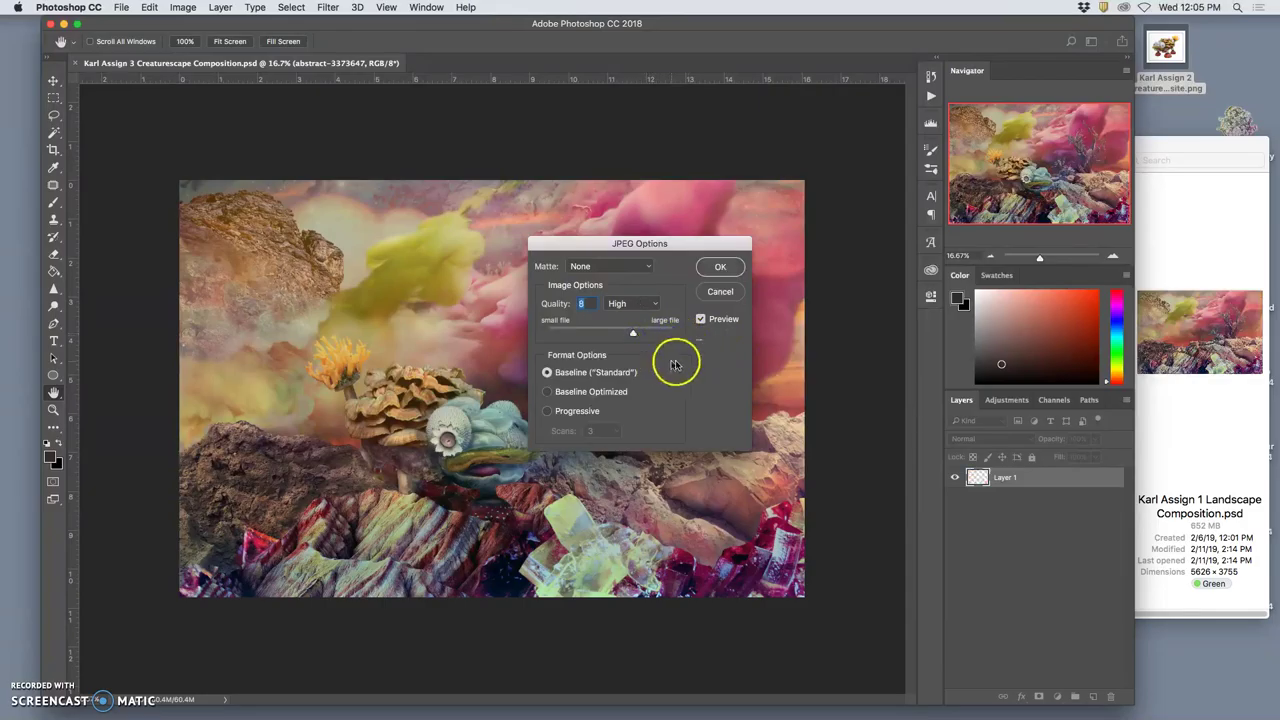
pyautogui.click(636, 335)
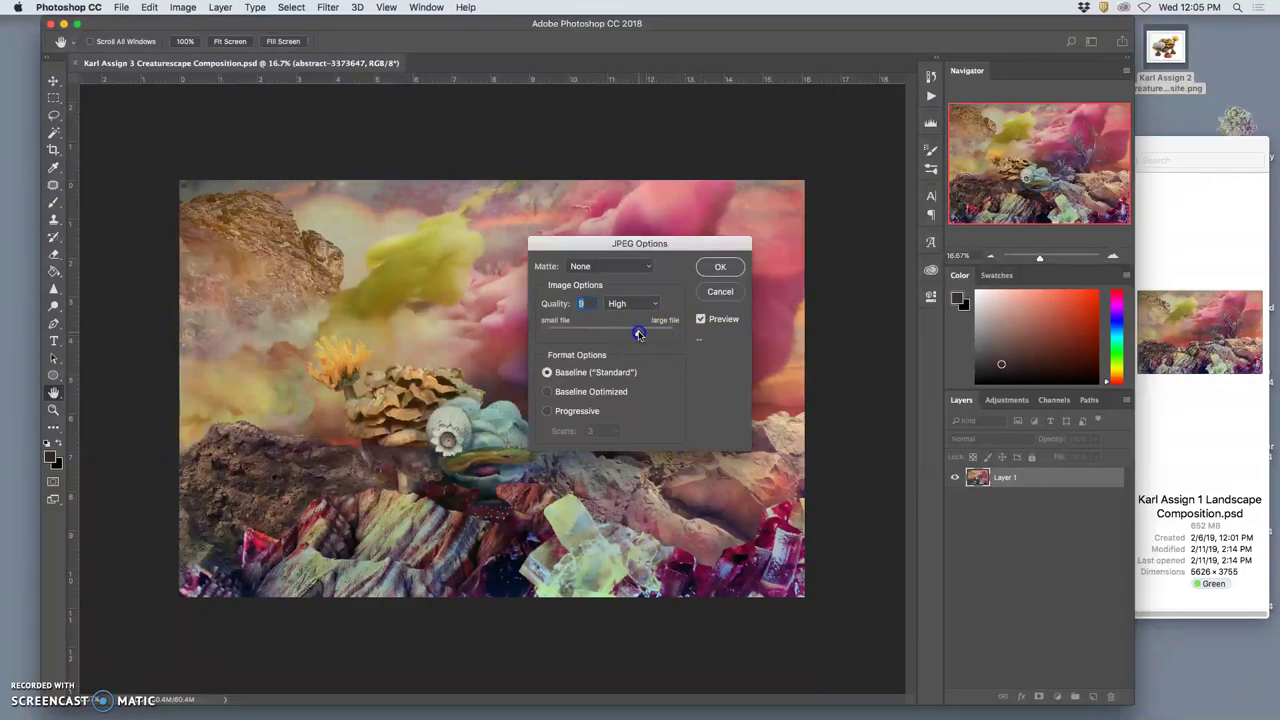
pyautogui.click(697, 367)
pyautogui.click(718, 268)
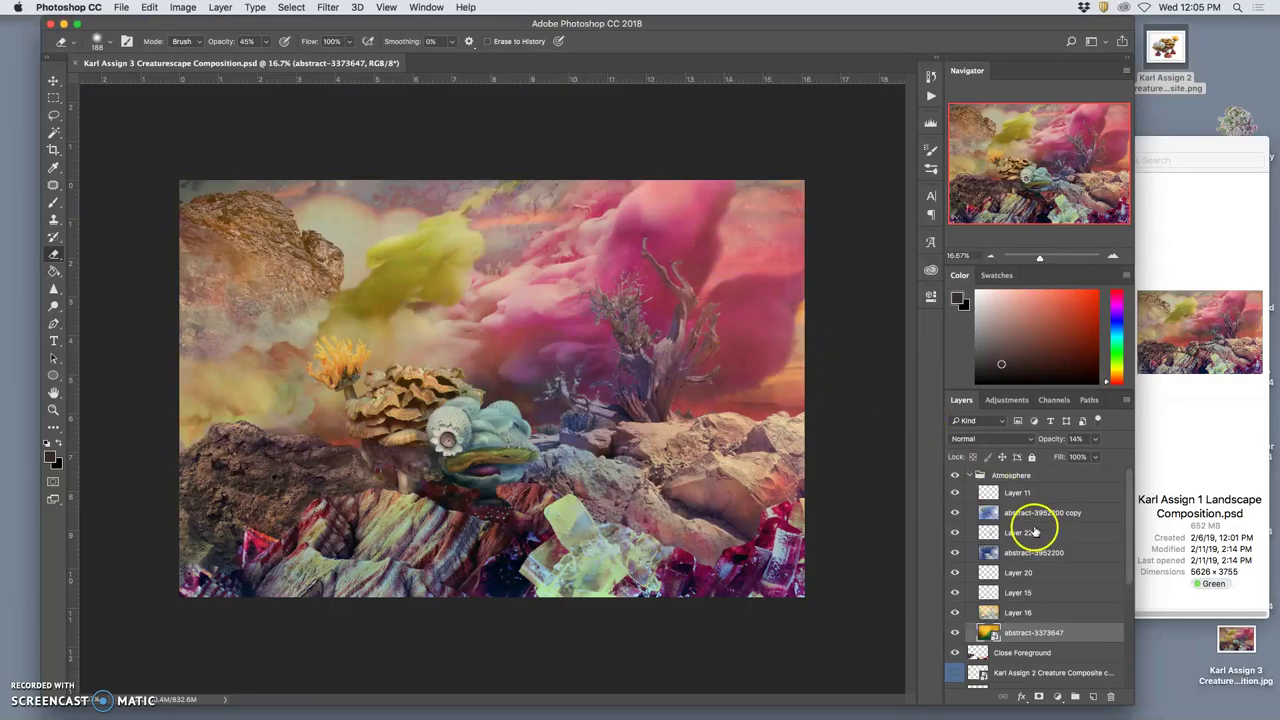
# Collapse Atmosphere and hide the Atmosphere, Close Foreground, Rocks at the feet and creature composite layers.
pyautogui.click(969, 476)
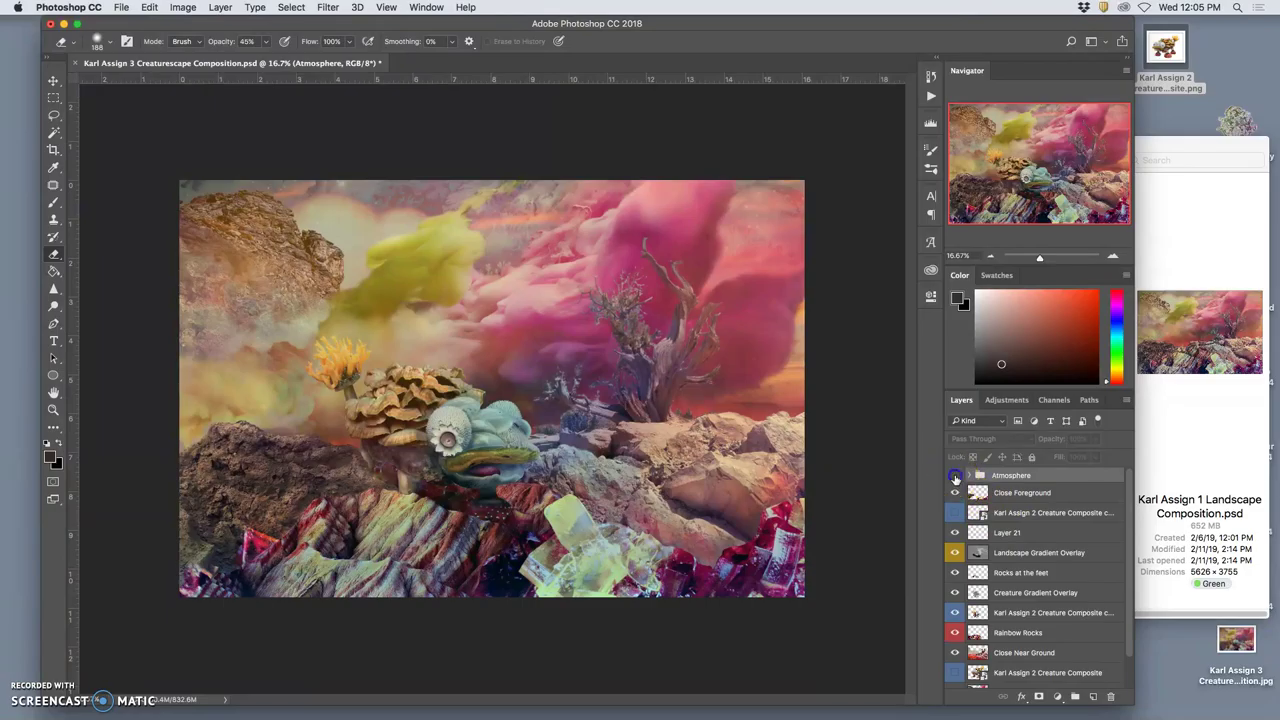
pyautogui.click(955, 477)
pyautogui.click(955, 493)
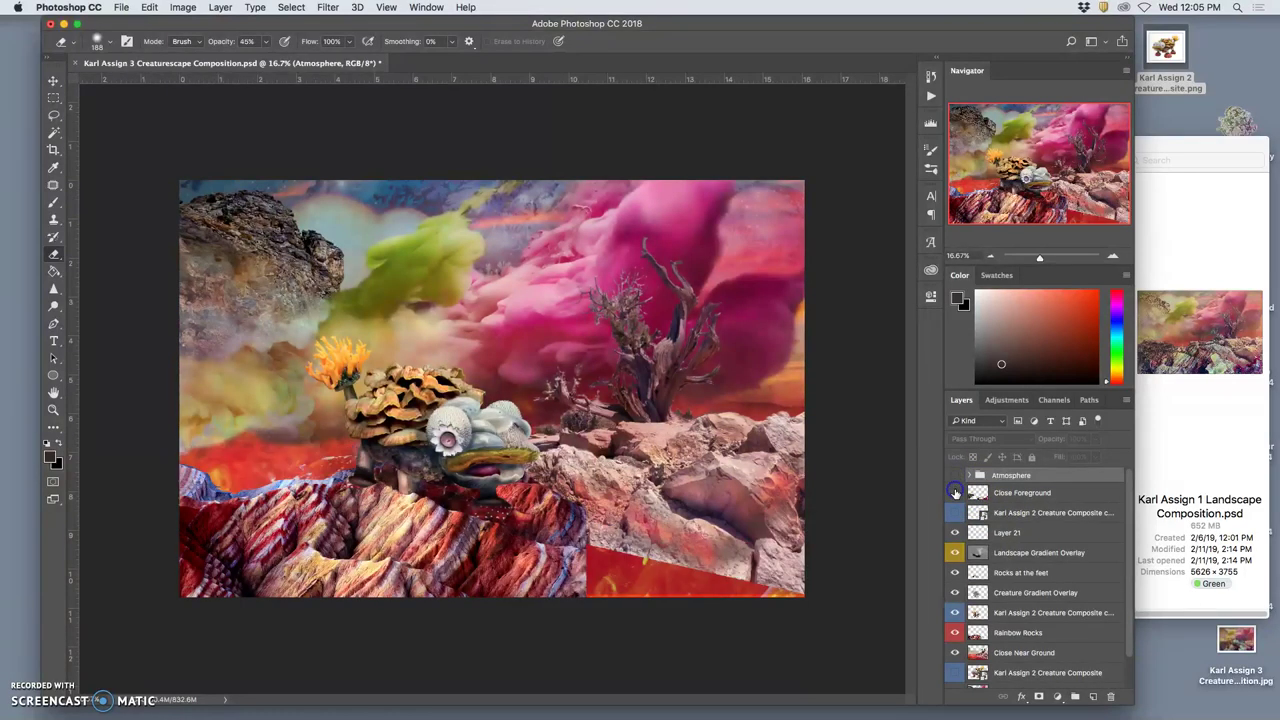
pyautogui.click(955, 573)
pyautogui.click(955, 594)
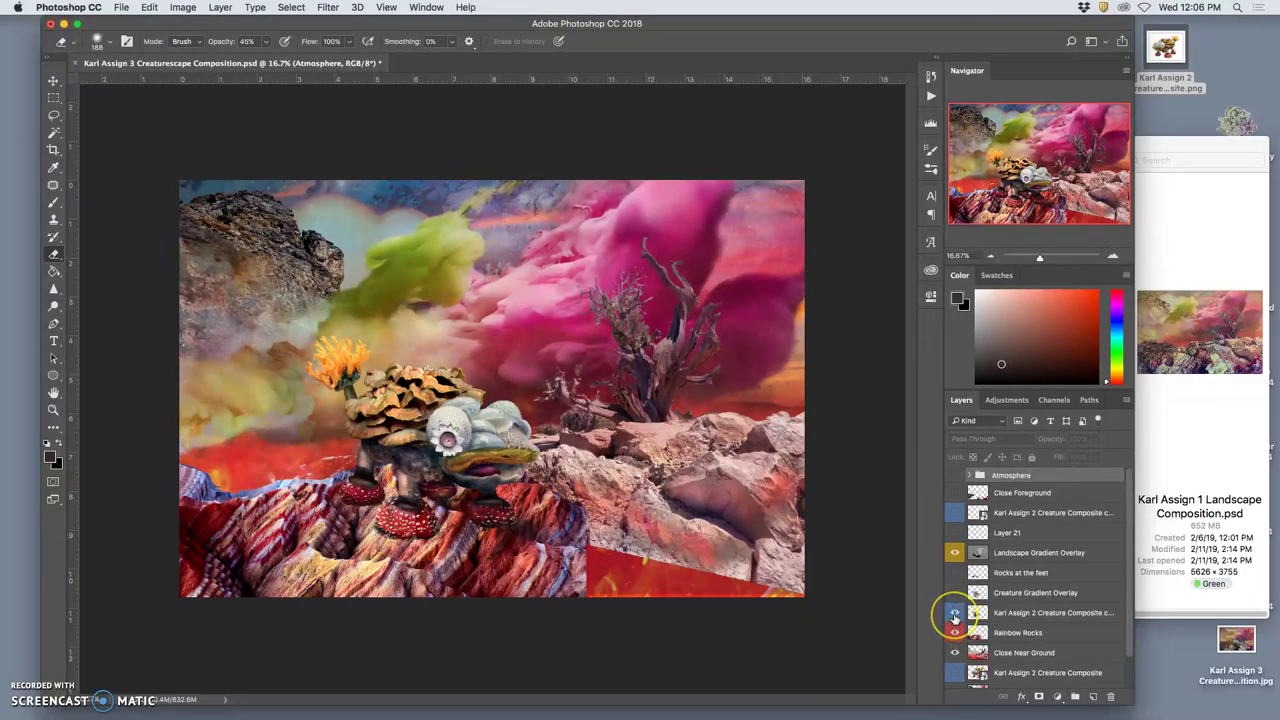
pyautogui.click(955, 614)
pyautogui.click(955, 594)
# Label Creature Gradient Overlay yellow and hide Rainbow Rocks, Close Near Ground, Middle Ground and Far Background.
pyautogui.rightClick(957, 592)
pyautogui.click(978, 655)
pyautogui.click(956, 633)
pyautogui.click(956, 653)
pyautogui.scroll(-1, 966, 660)
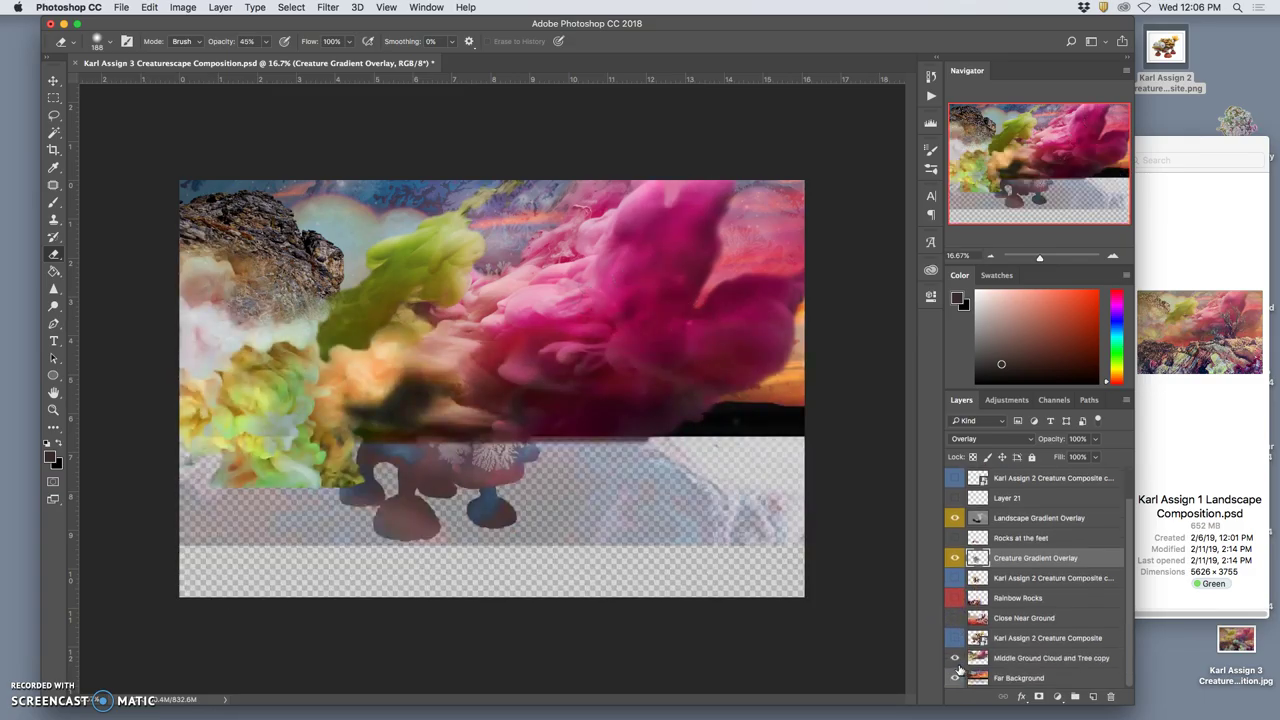
pyautogui.click(955, 658)
pyautogui.click(955, 678)
pyautogui.click(985, 670)
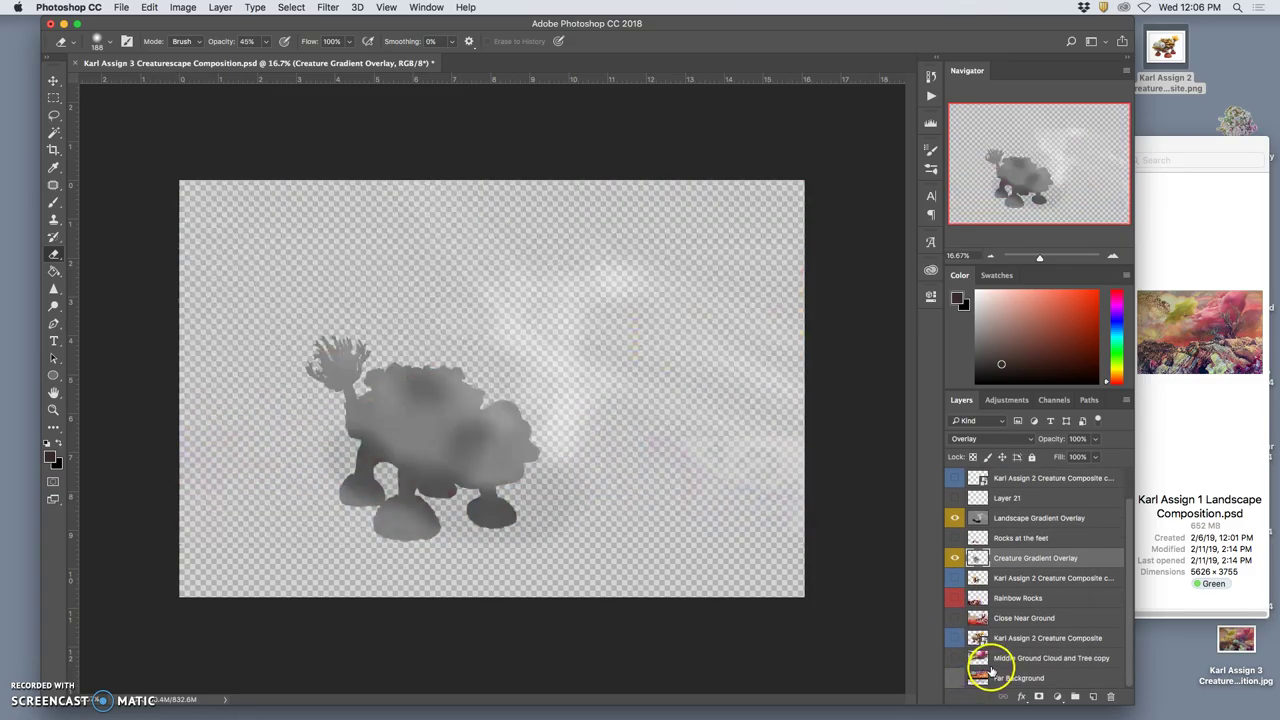
# Set both the Landscape and Creature Gradient Overlay layers to Normal blending.
pyautogui.scroll(1, 985, 670)
pyautogui.click(986, 552)
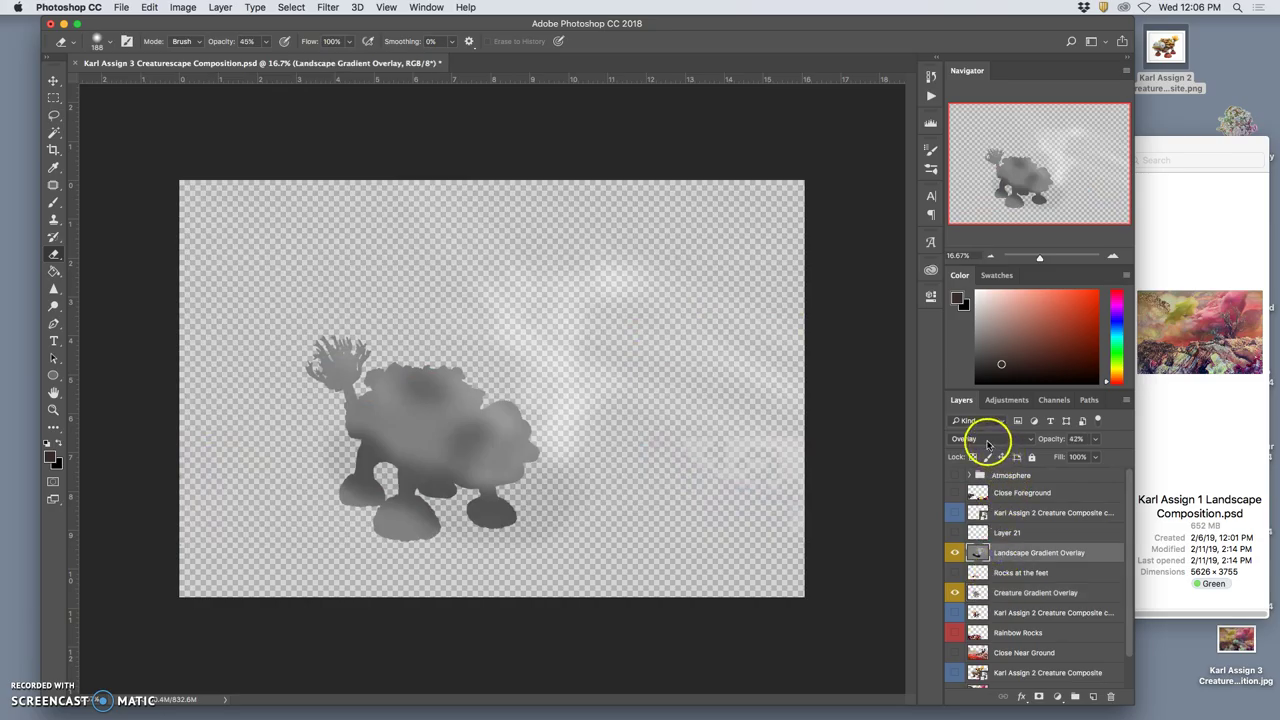
pyautogui.click(987, 444)
pyautogui.click(966, 291)
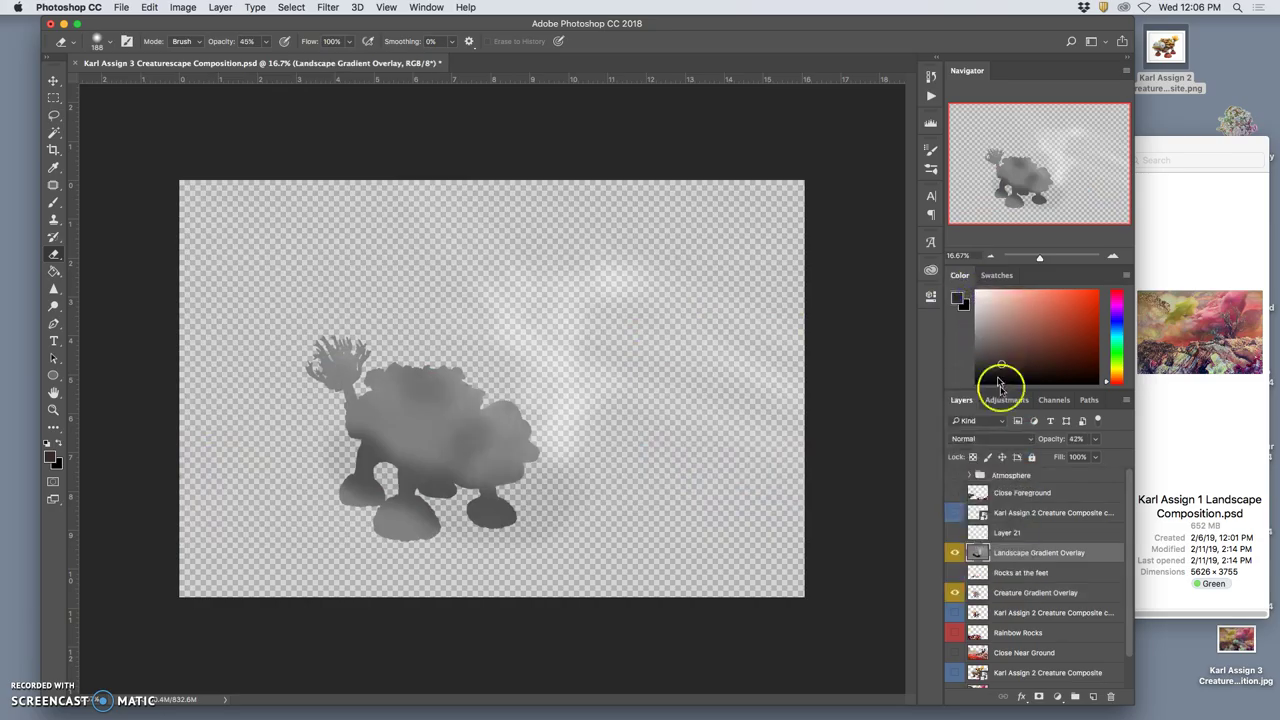
pyautogui.click(998, 593)
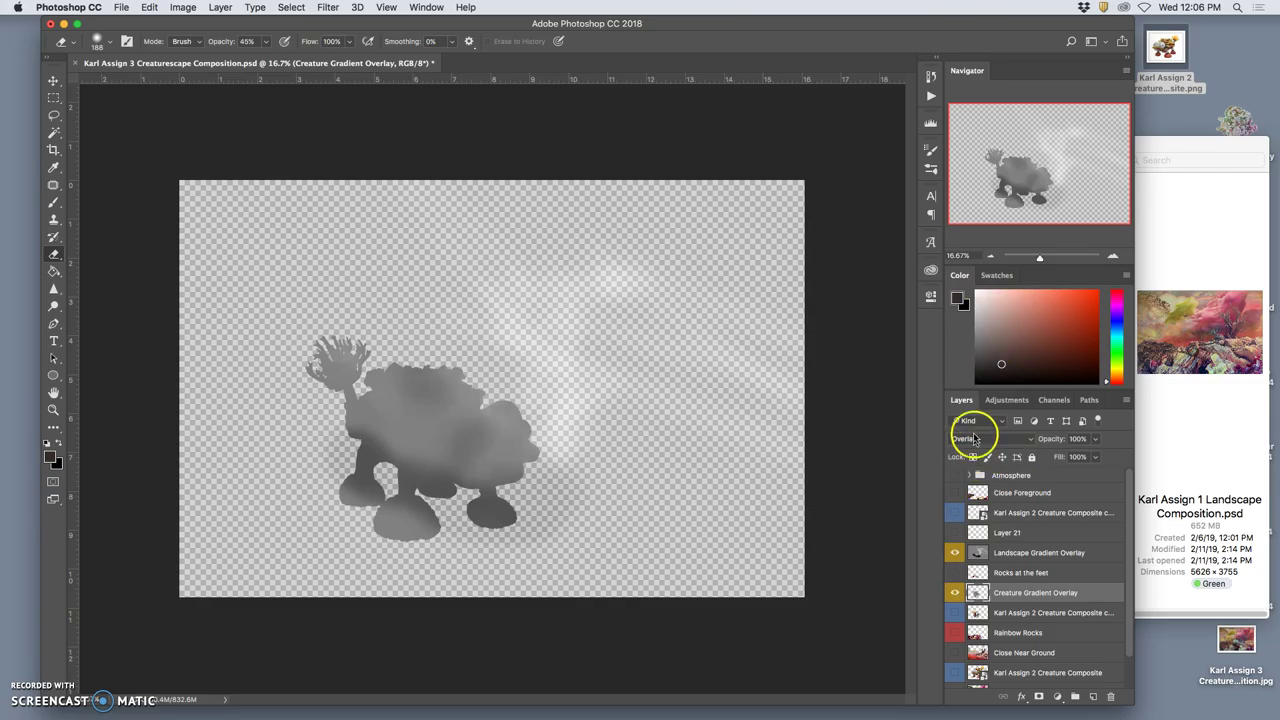
pyautogui.click(975, 437)
pyautogui.click(968, 292)
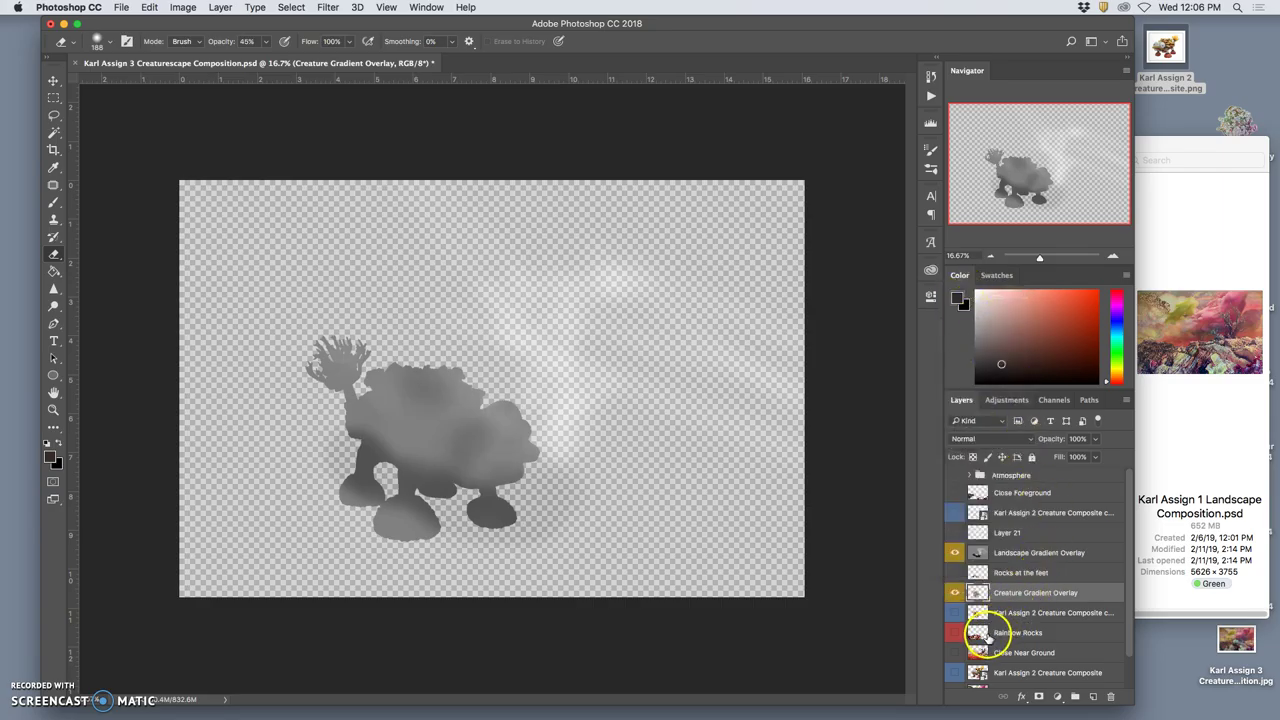
# Show Landscape Gradient Overlay, creature composite copy, Rainbow Rocks, Close Near Ground, Middle Ground and Far Background.
pyautogui.click(955, 572)
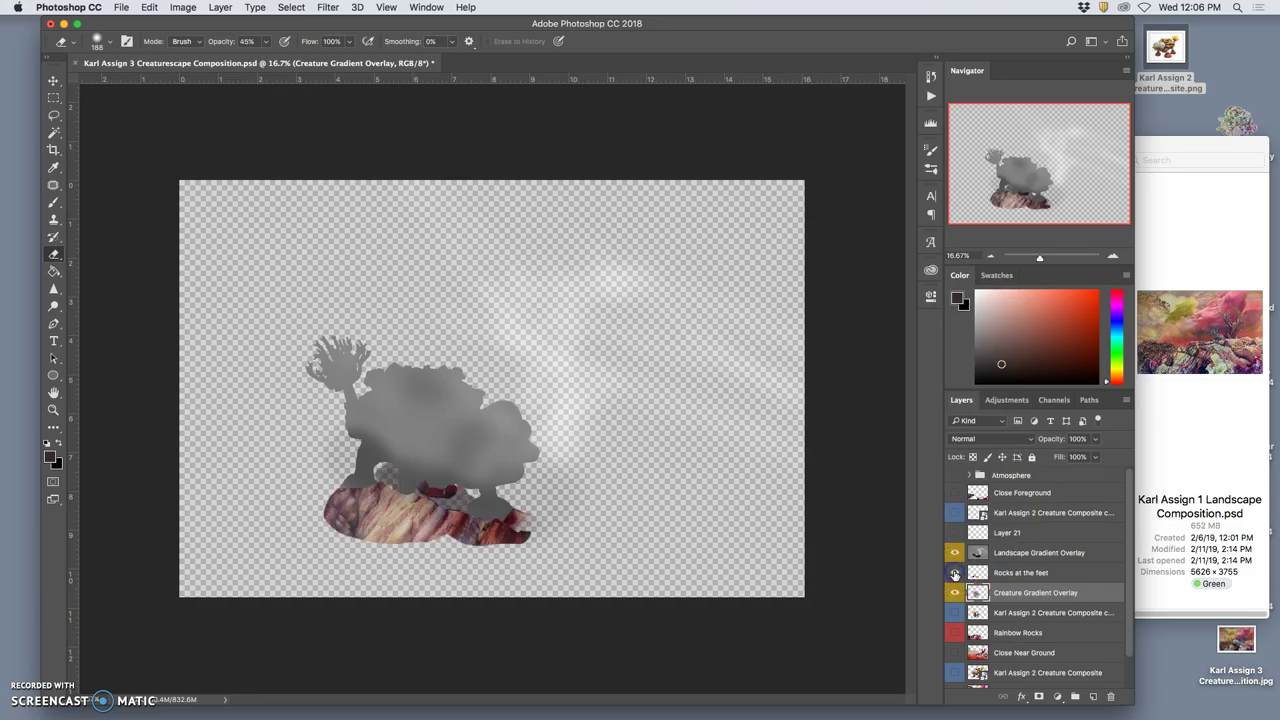
pyautogui.click(955, 573)
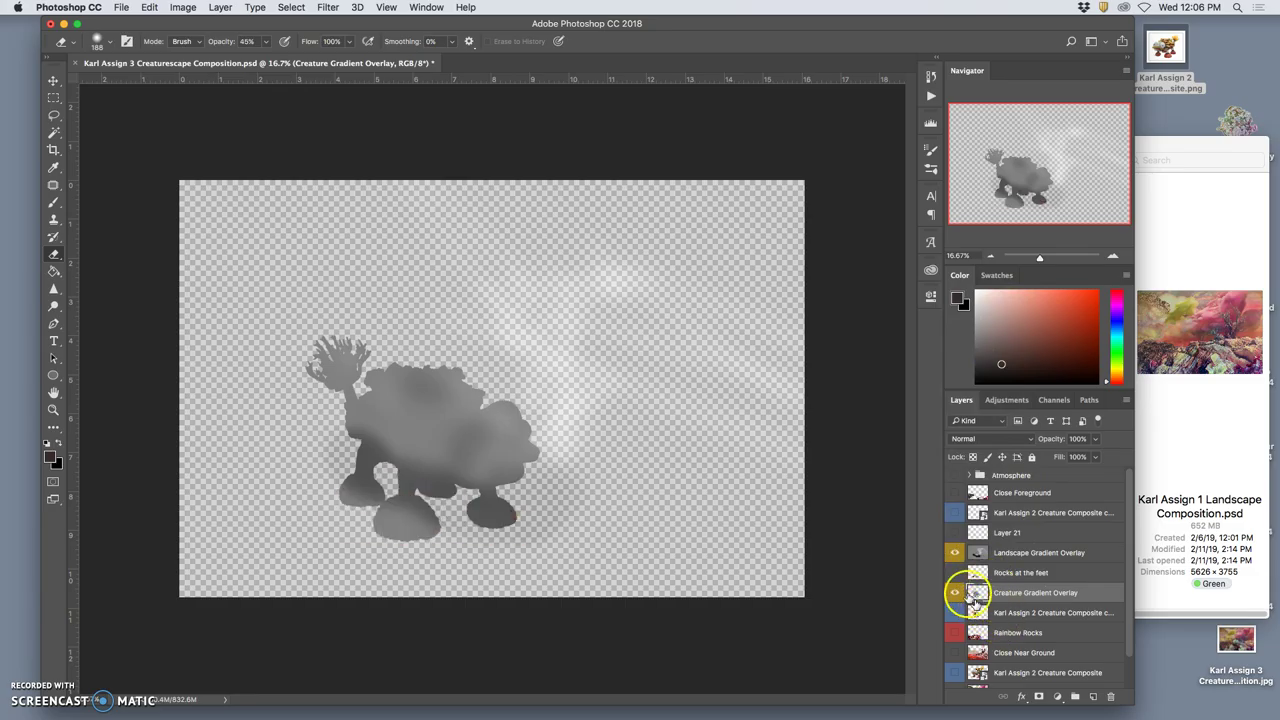
pyautogui.click(955, 553)
pyautogui.click(955, 613)
pyautogui.click(955, 633)
pyautogui.click(955, 653)
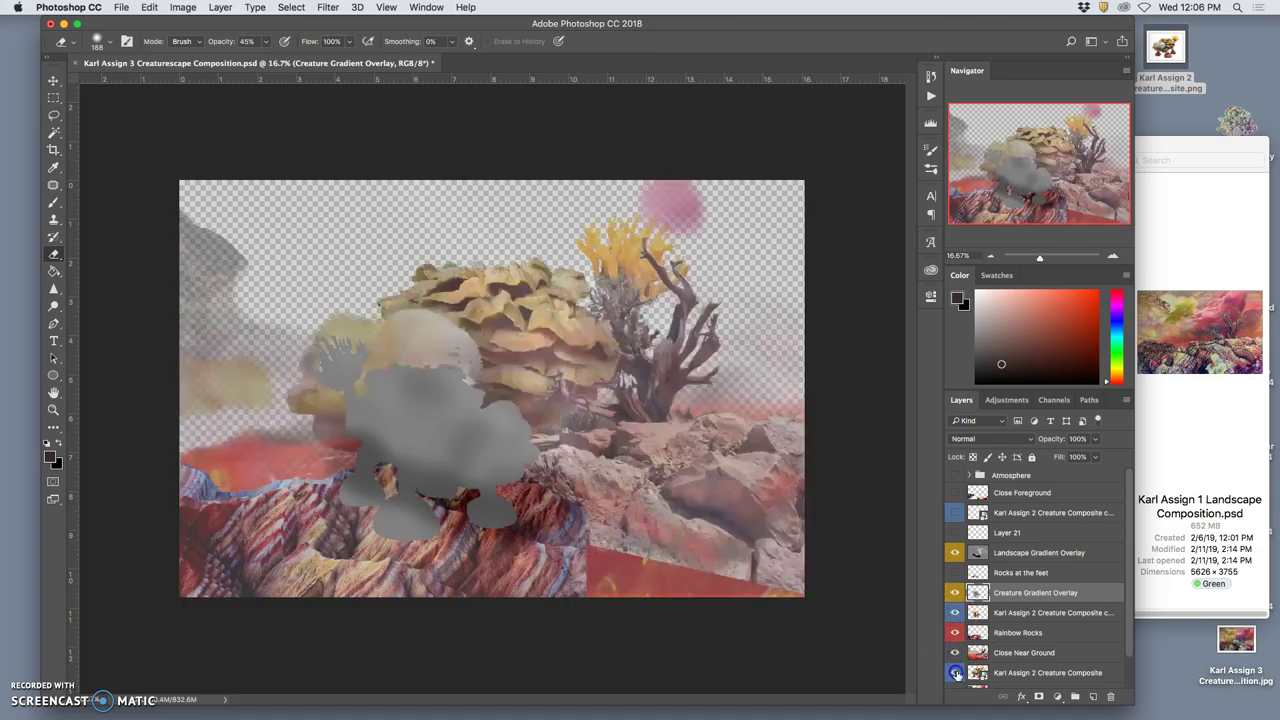
pyautogui.scroll(-2, 955, 660)
pyautogui.click(955, 660)
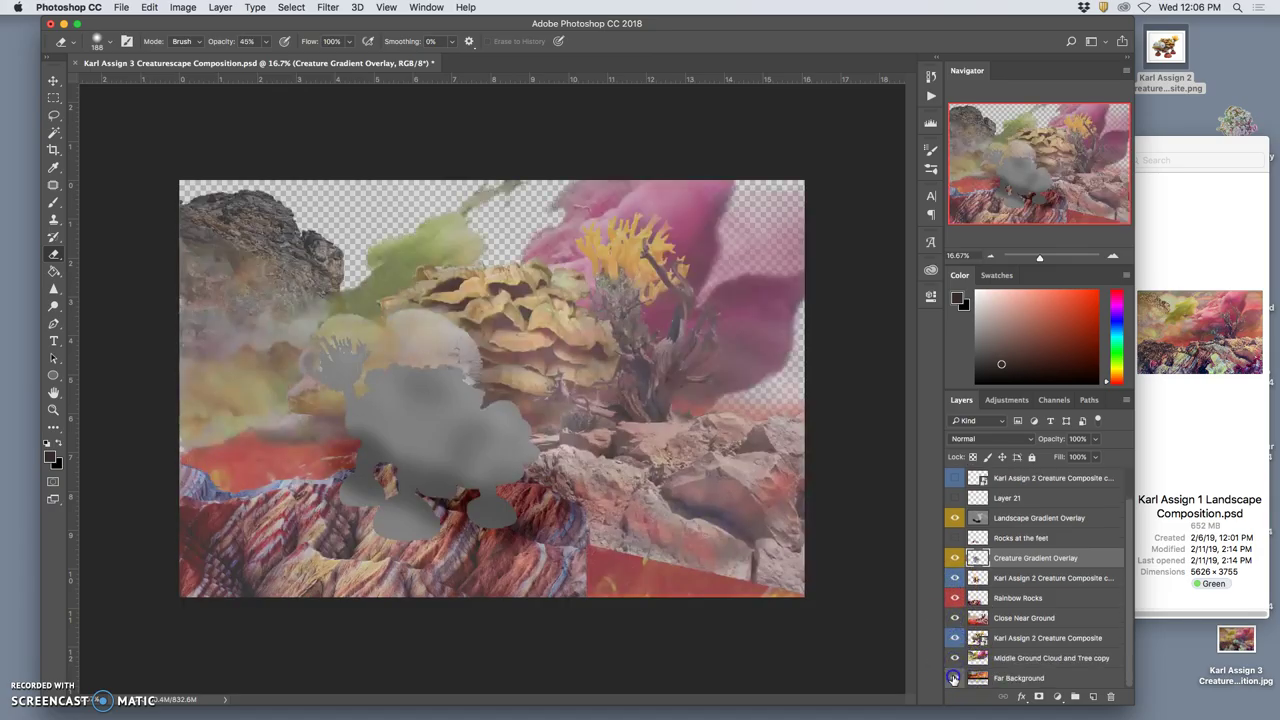
pyautogui.click(955, 678)
pyautogui.scroll(2, 975, 612)
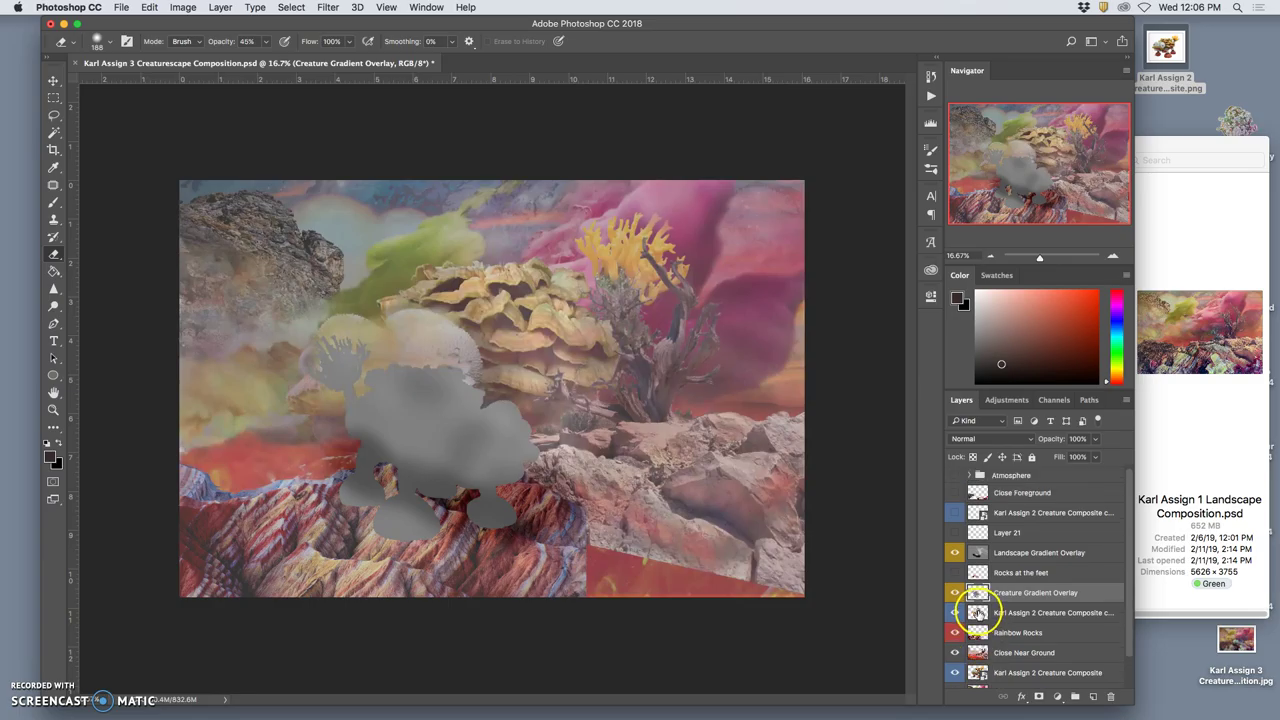
# Show Rocks at the feet and set the Landscape Gradient Overlay to 100% opacity.
pyautogui.click(955, 593)
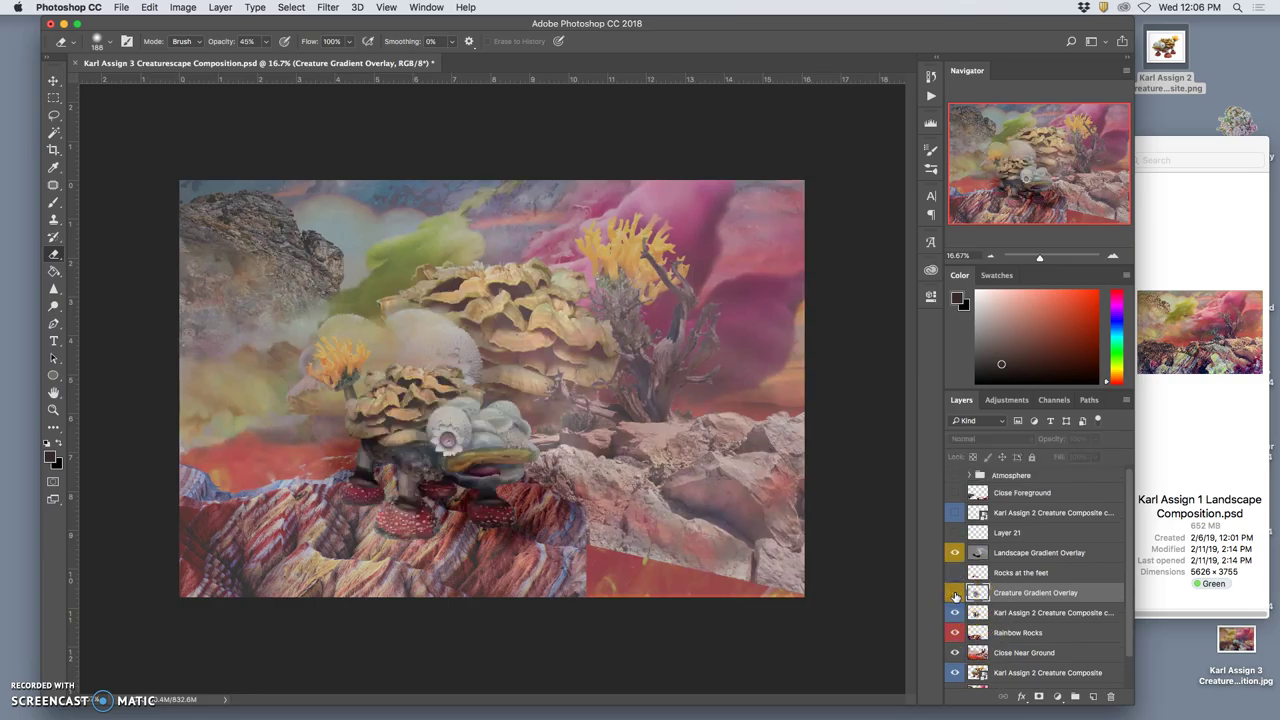
pyautogui.click(955, 594)
pyautogui.click(986, 553)
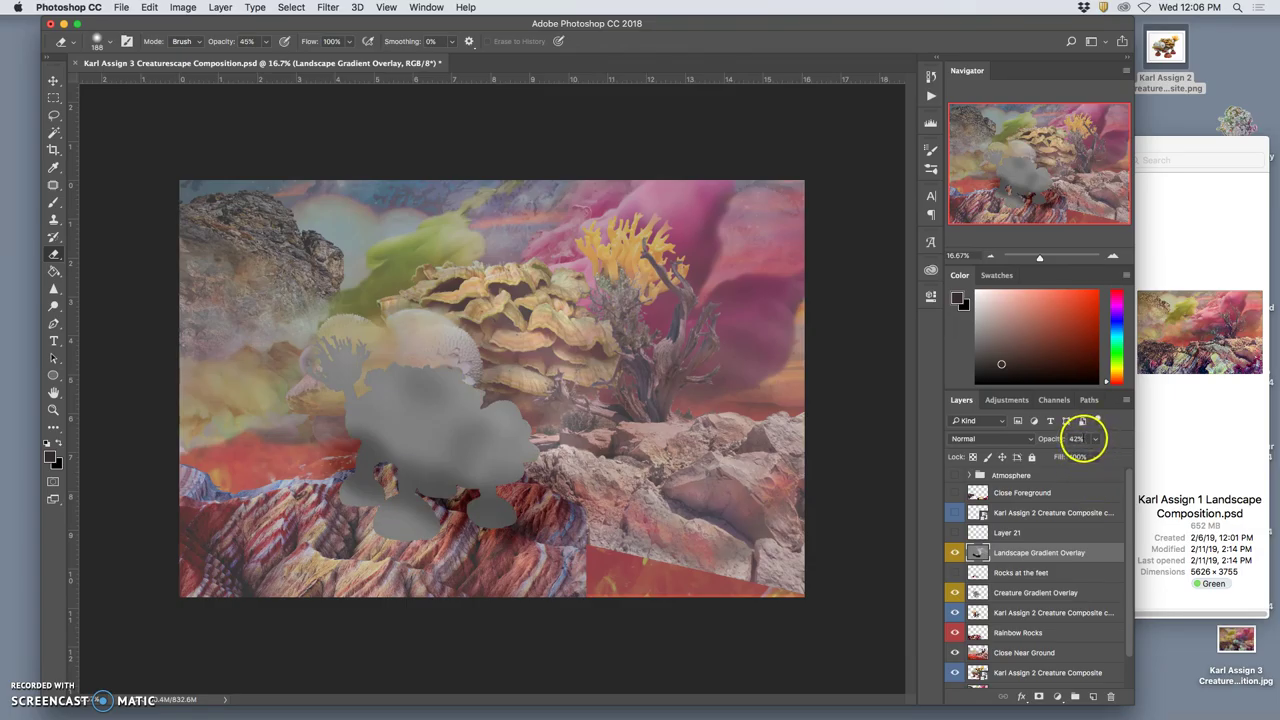
pyautogui.click(955, 573)
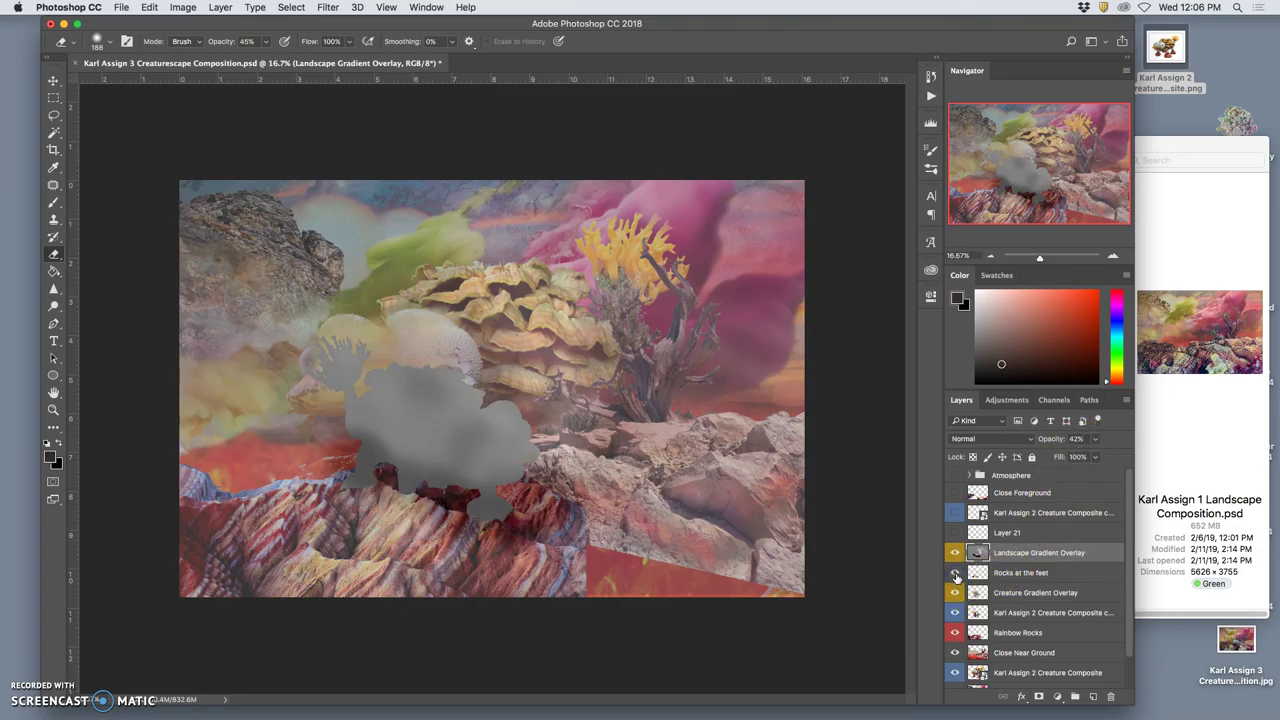
pyautogui.click(983, 560)
pyautogui.click(955, 593)
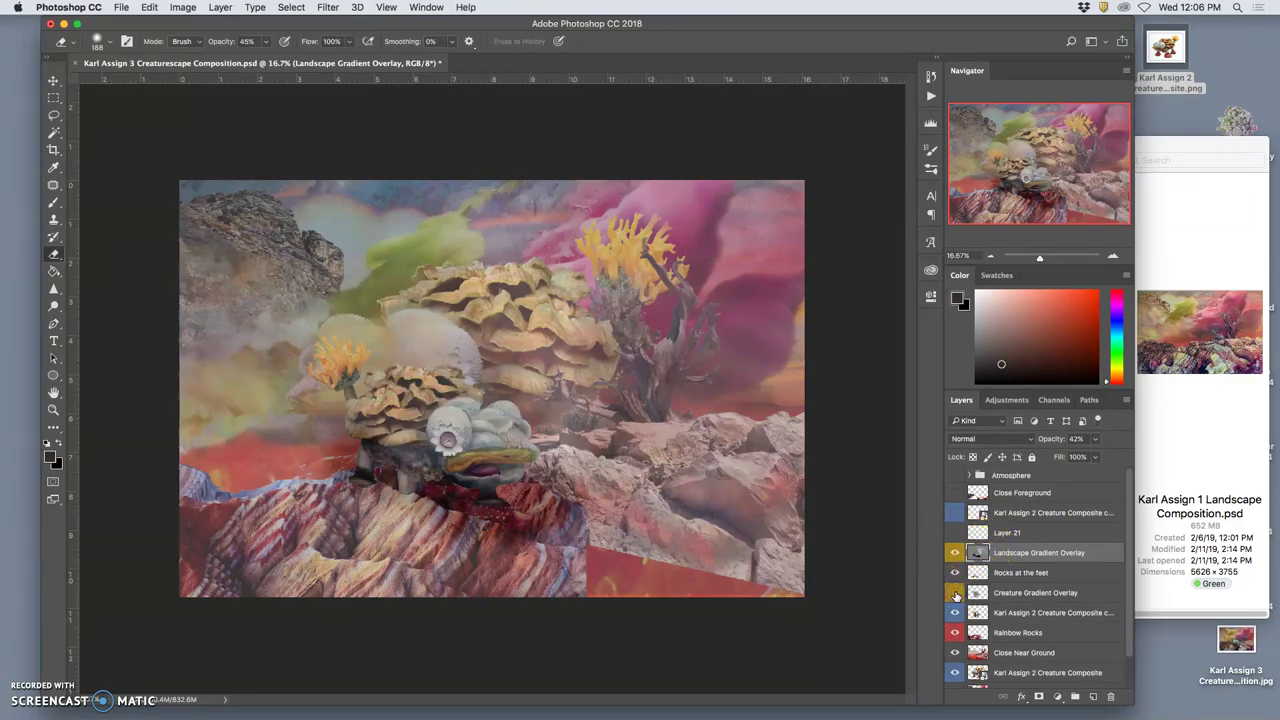
pyautogui.click(955, 593)
pyautogui.click(1095, 439)
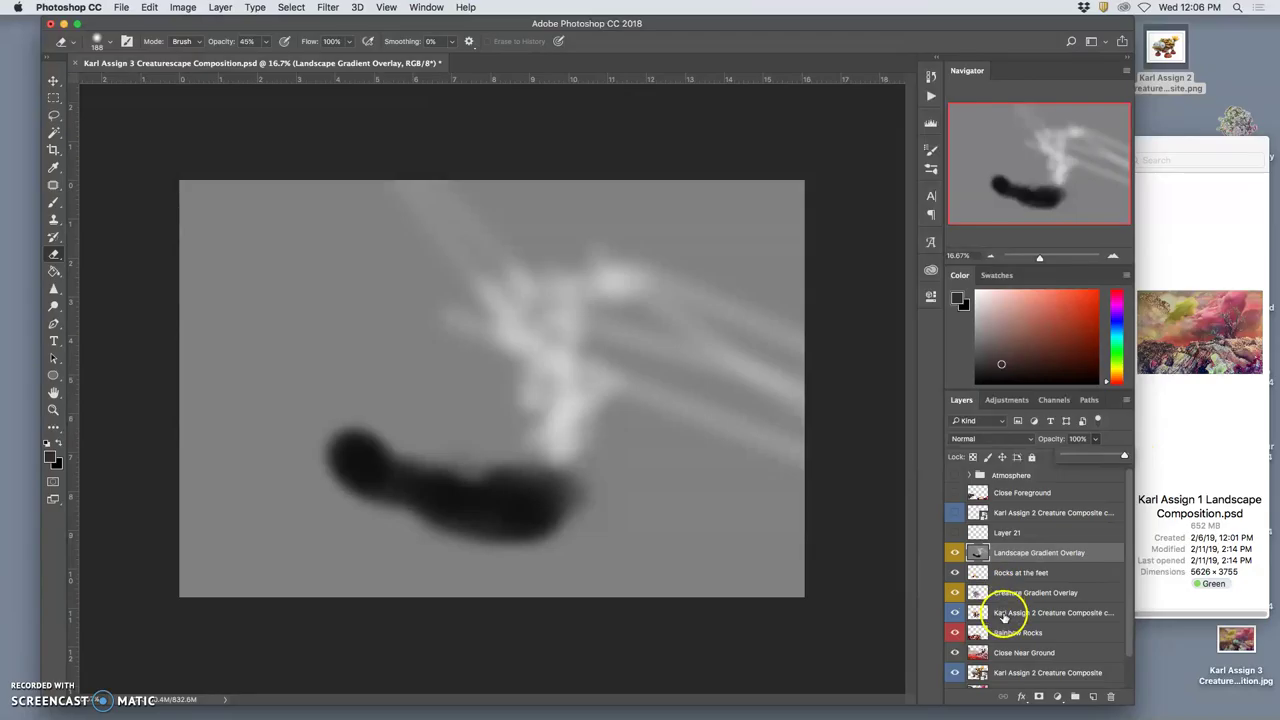
# Move the creature composite copy above Landscape Gradient Overlay and show Creature Gradient Overlay.
pyautogui.moveTo(1004, 616); pyautogui.dragTo(995, 541)
pyautogui.click(955, 600)
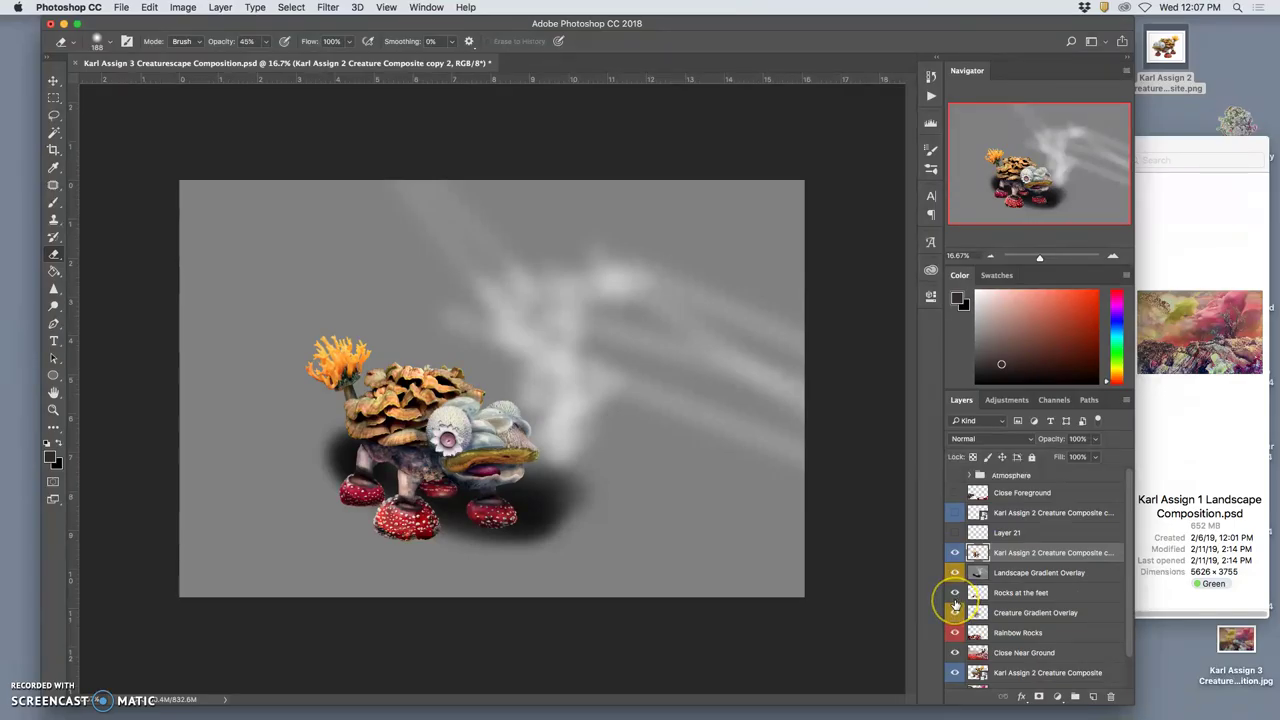
pyautogui.click(955, 612)
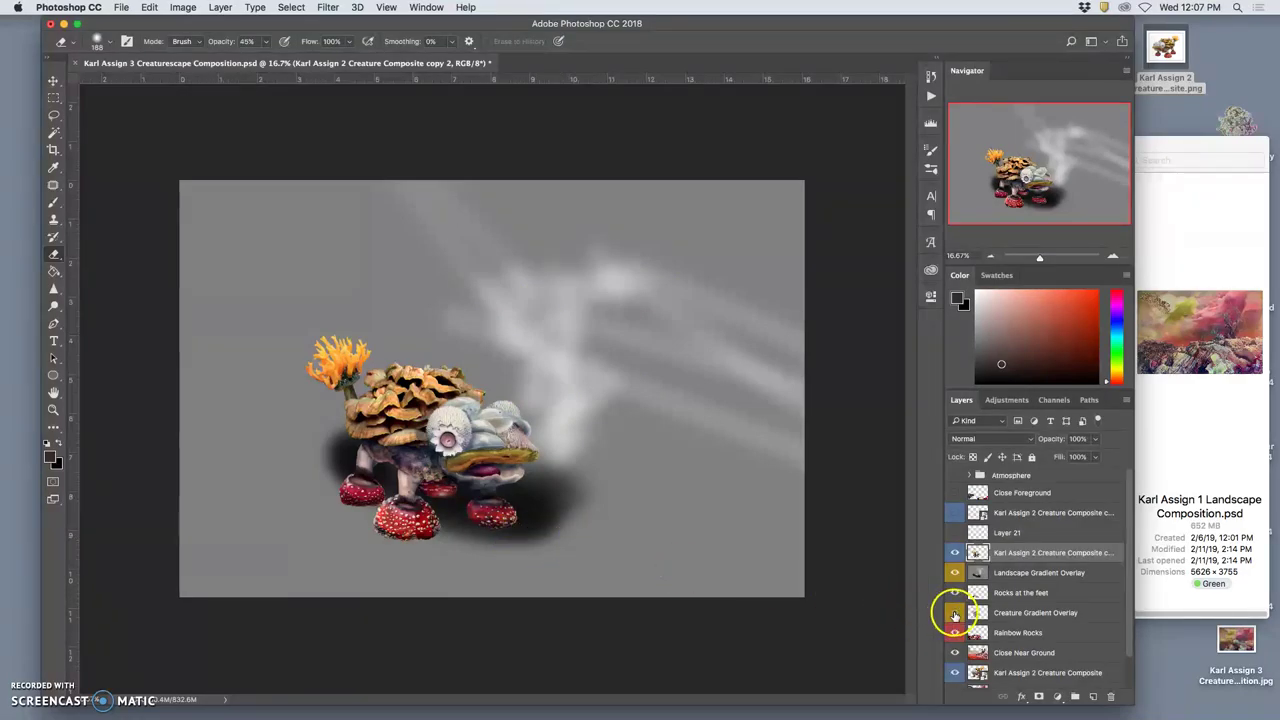
# Toggle the creature copy layer on and off to compare, leaving it visible.
pyautogui.click(954, 552)
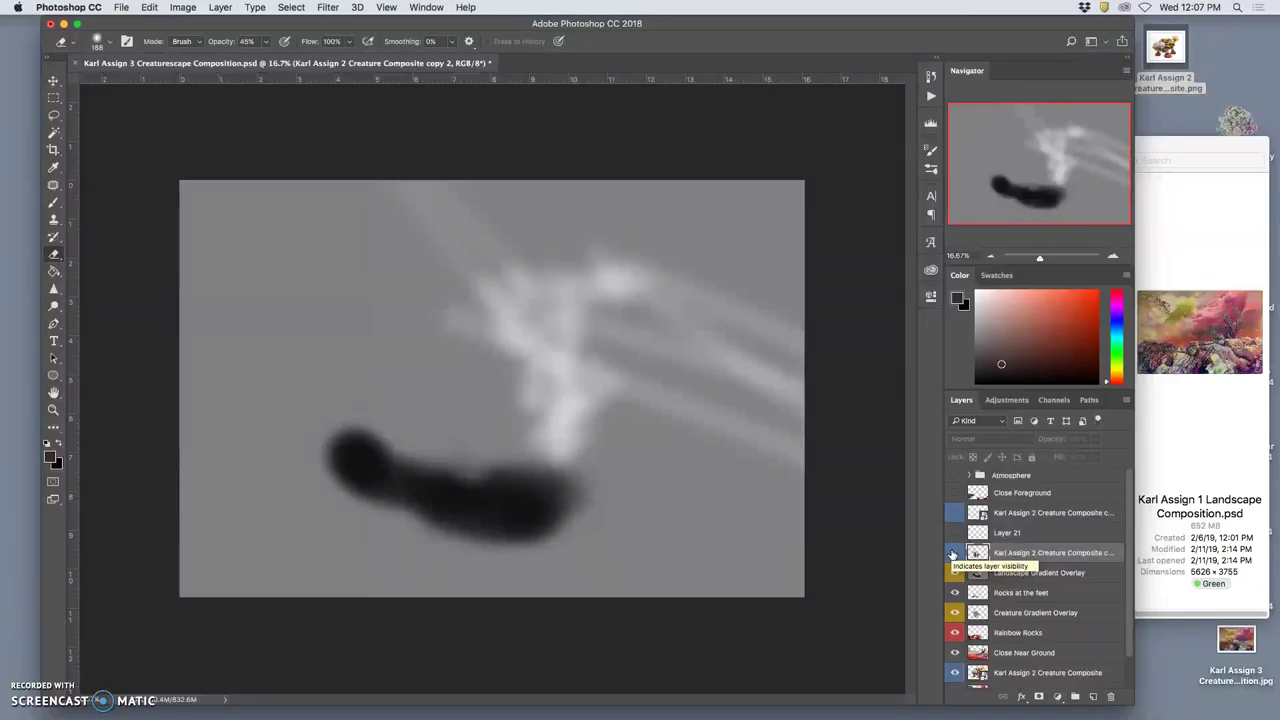
pyautogui.click(954, 553)
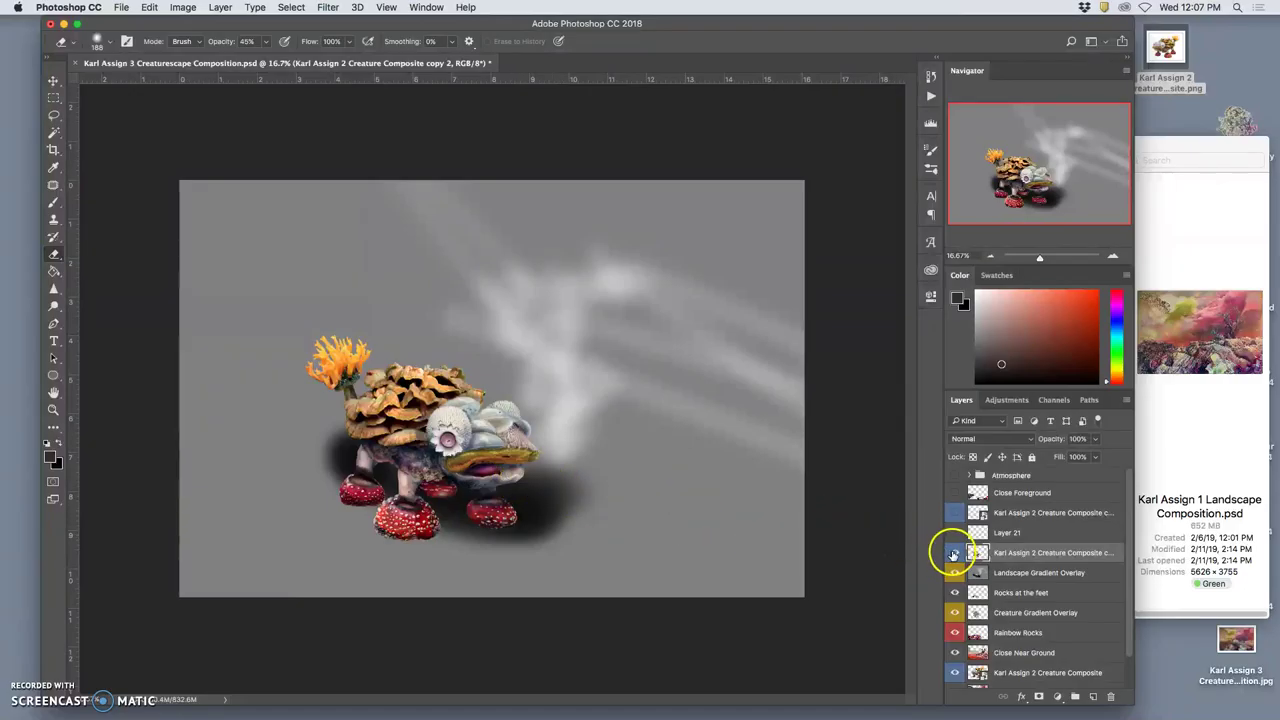
pyautogui.click(954, 553)
pyautogui.click(954, 553)
pyautogui.click(954, 553)
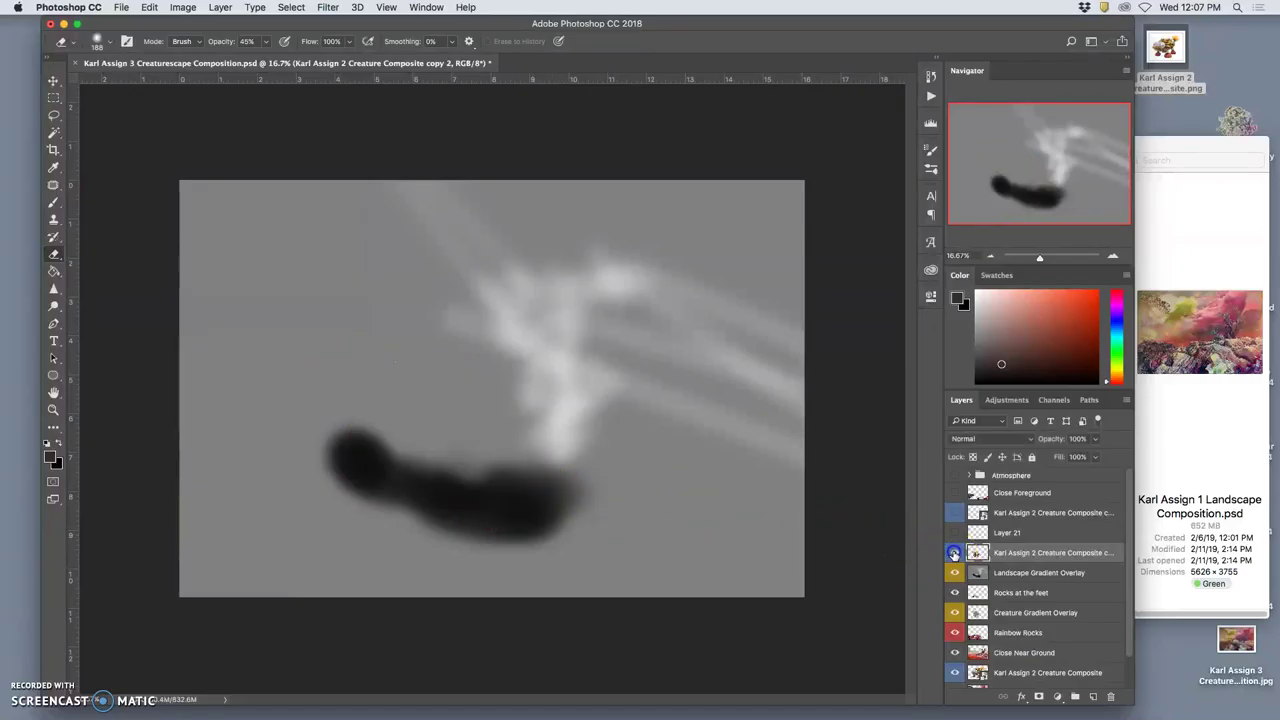
pyautogui.click(954, 553)
pyautogui.click(954, 553)
pyautogui.click(954, 553)
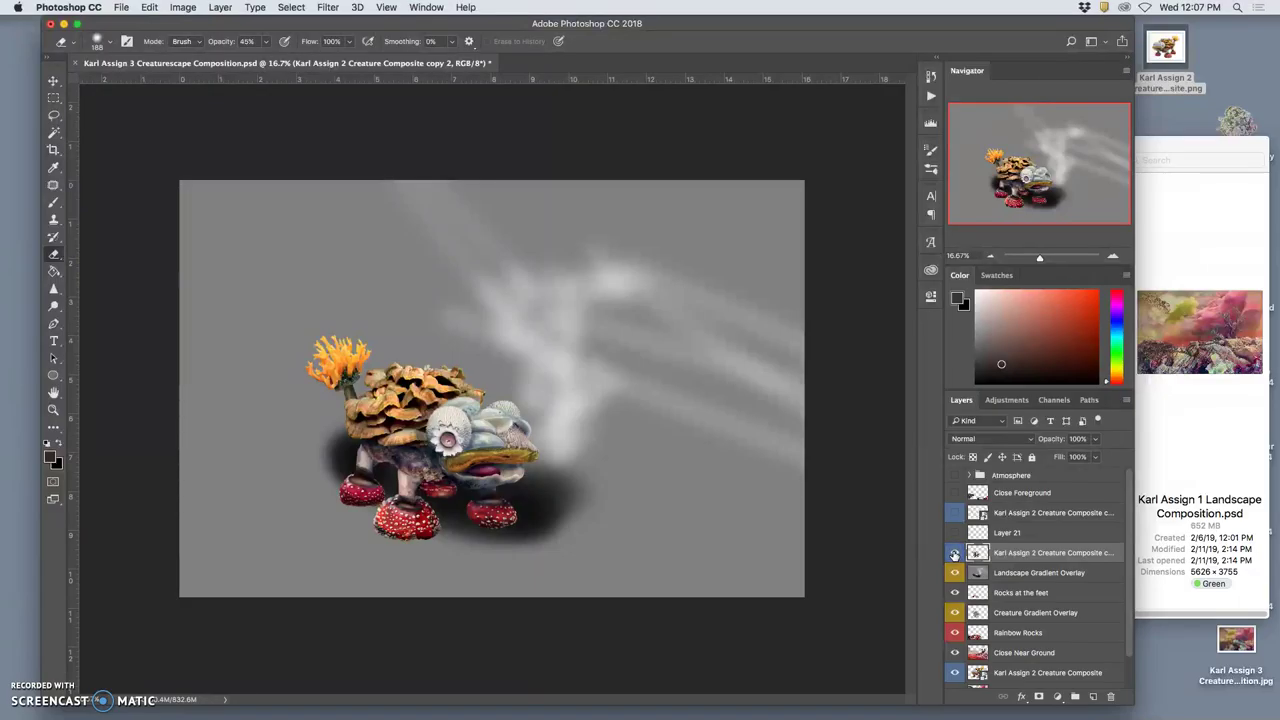
pyautogui.click(954, 553)
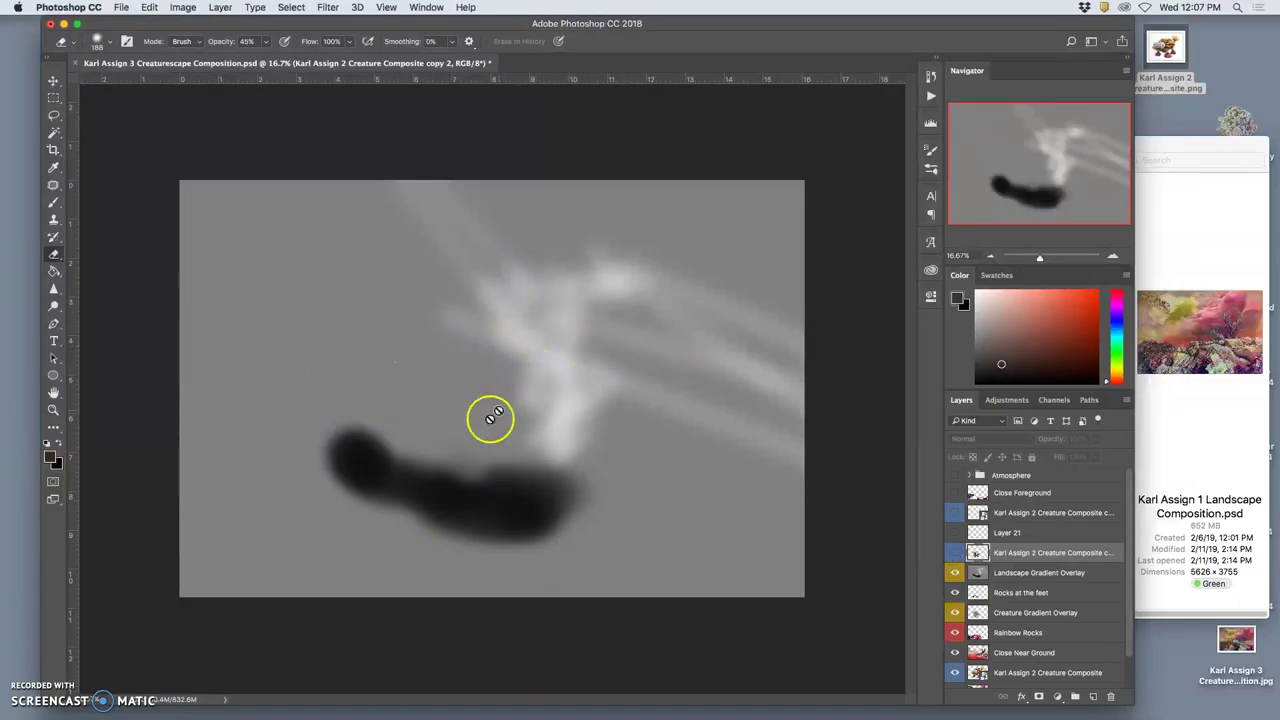
pyautogui.click(954, 553)
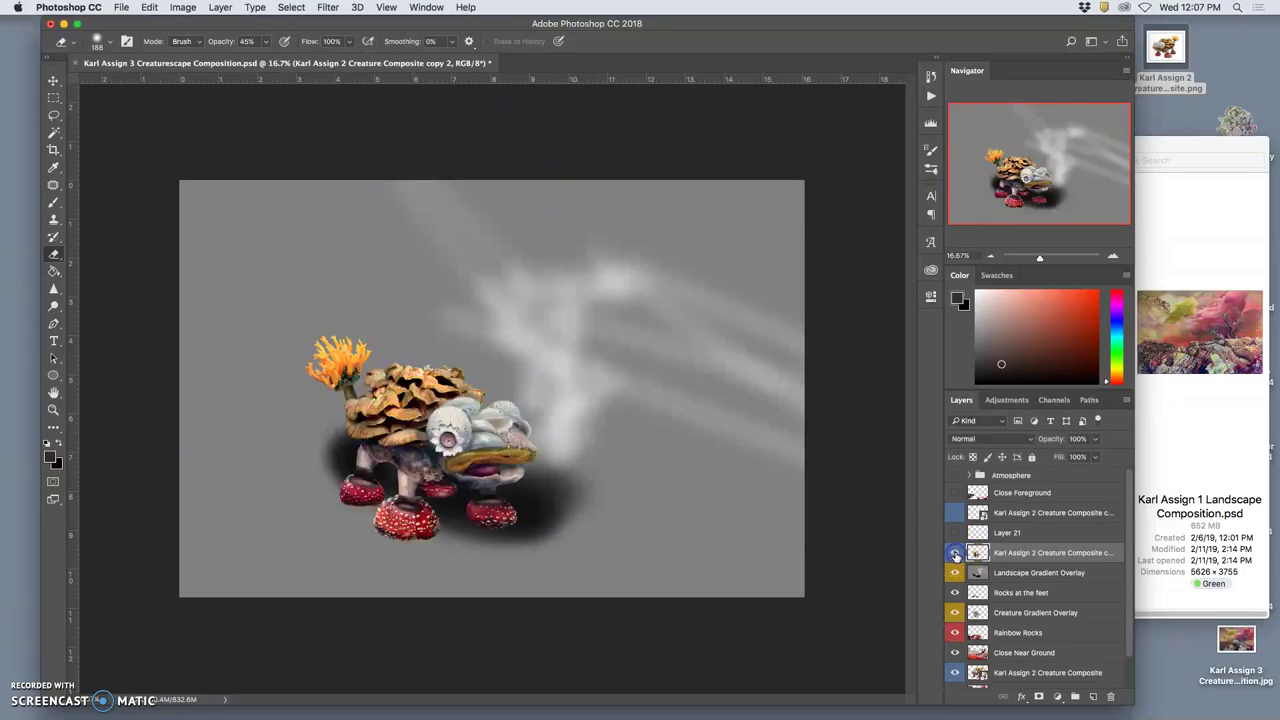
# Save a JPEG copy renamed '… Gradient Overlay' at quality 9 (High).
pyautogui.click(121, 8)
pyautogui.click(145, 145)
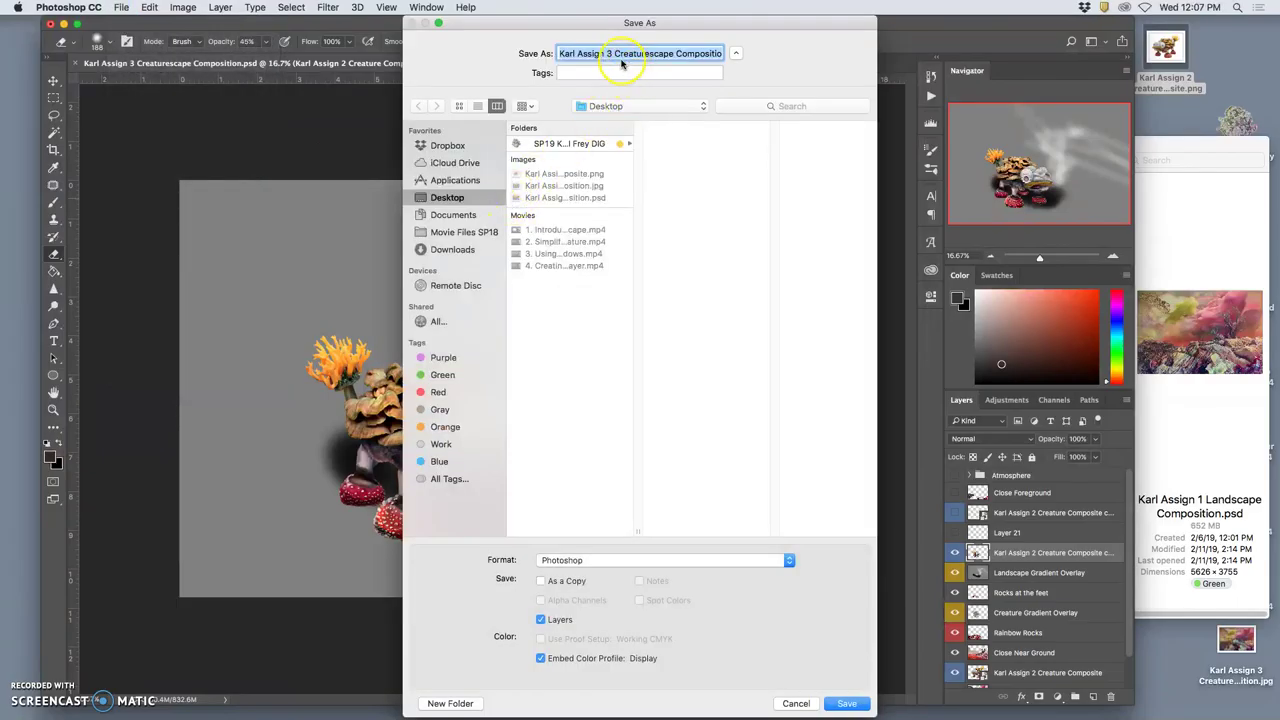
pyautogui.moveTo(614, 56); pyautogui.dragTo(701, 55)
pyautogui.write('Gradient Overlay.psd')
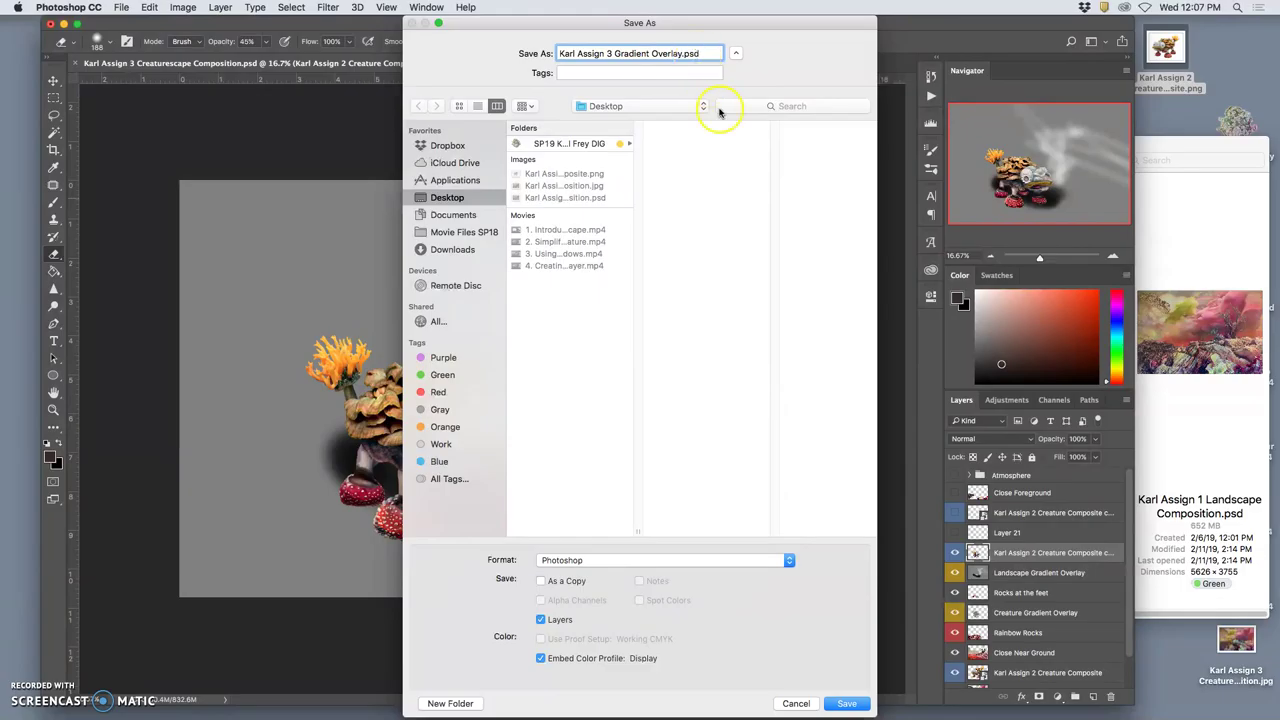
pyautogui.click(610, 560)
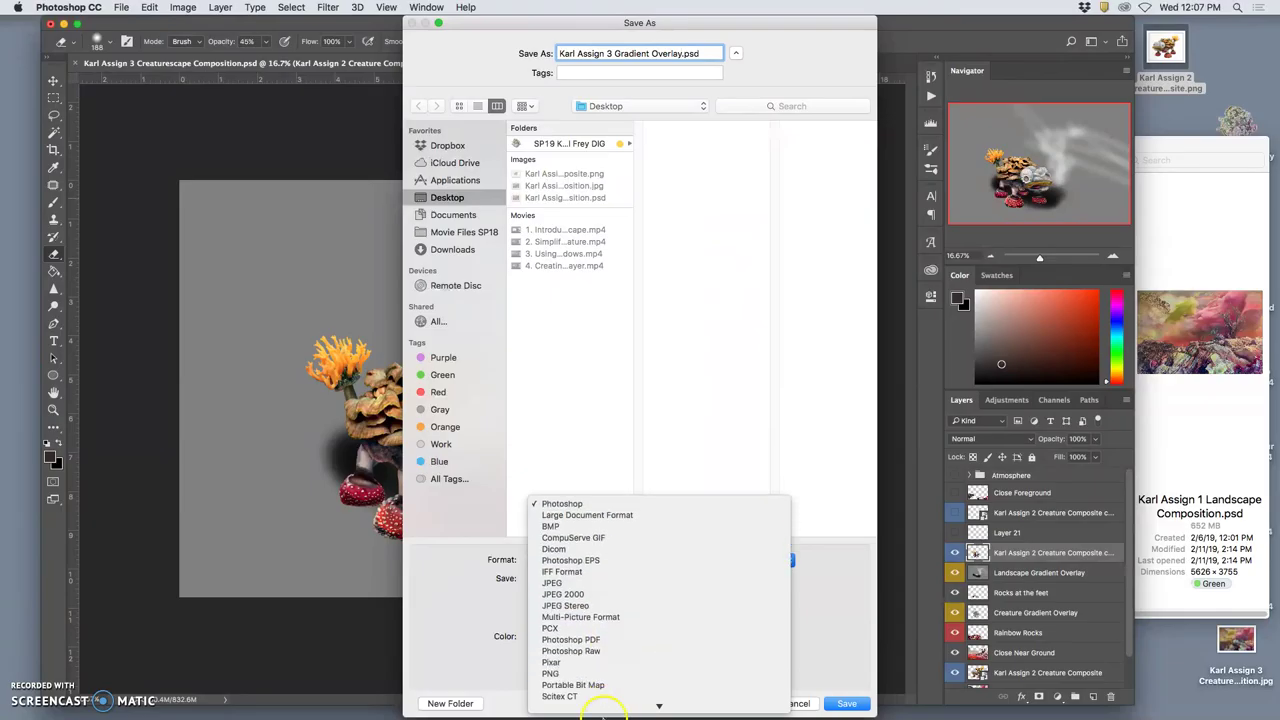
pyautogui.click(592, 563)
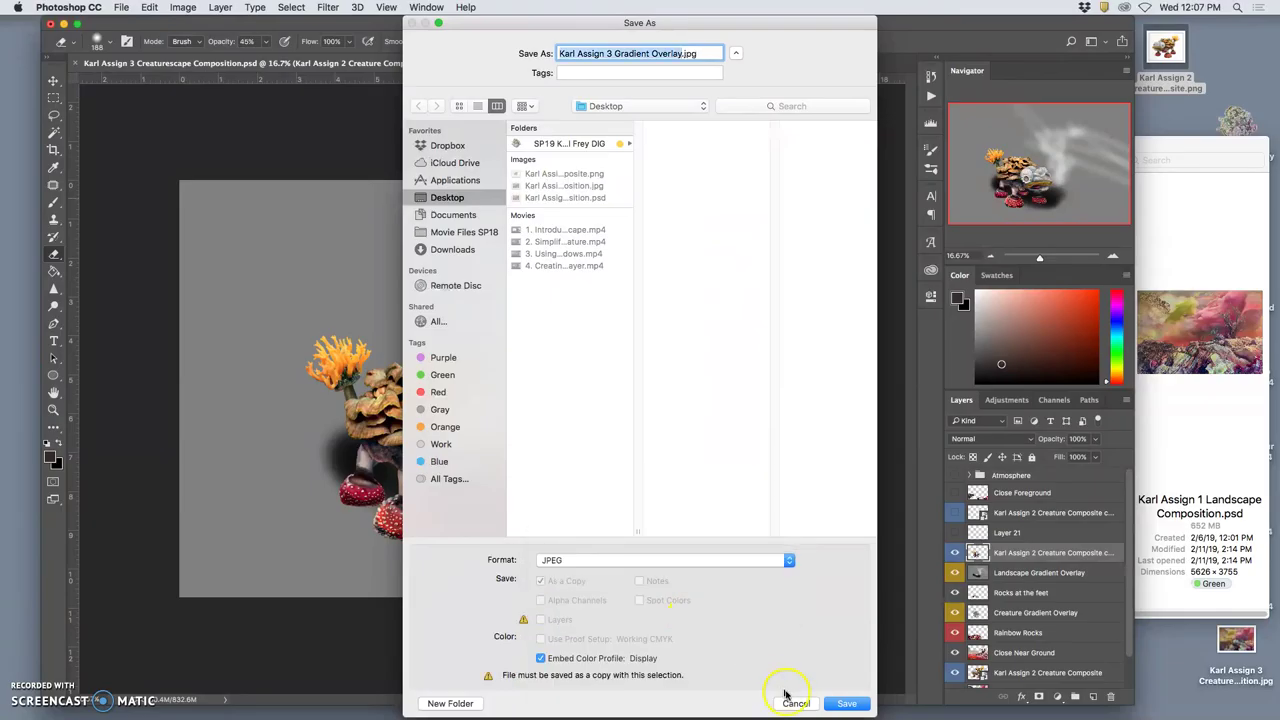
pyautogui.click(849, 705)
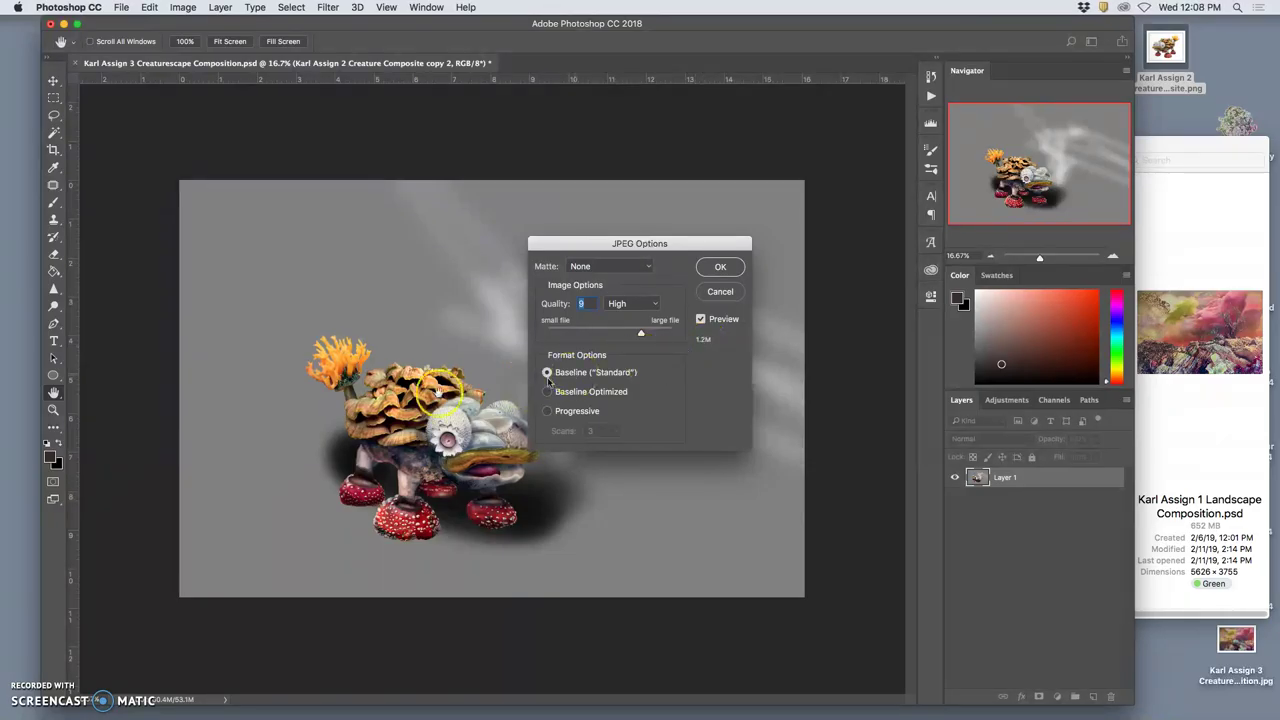
pyautogui.click(279, 262)
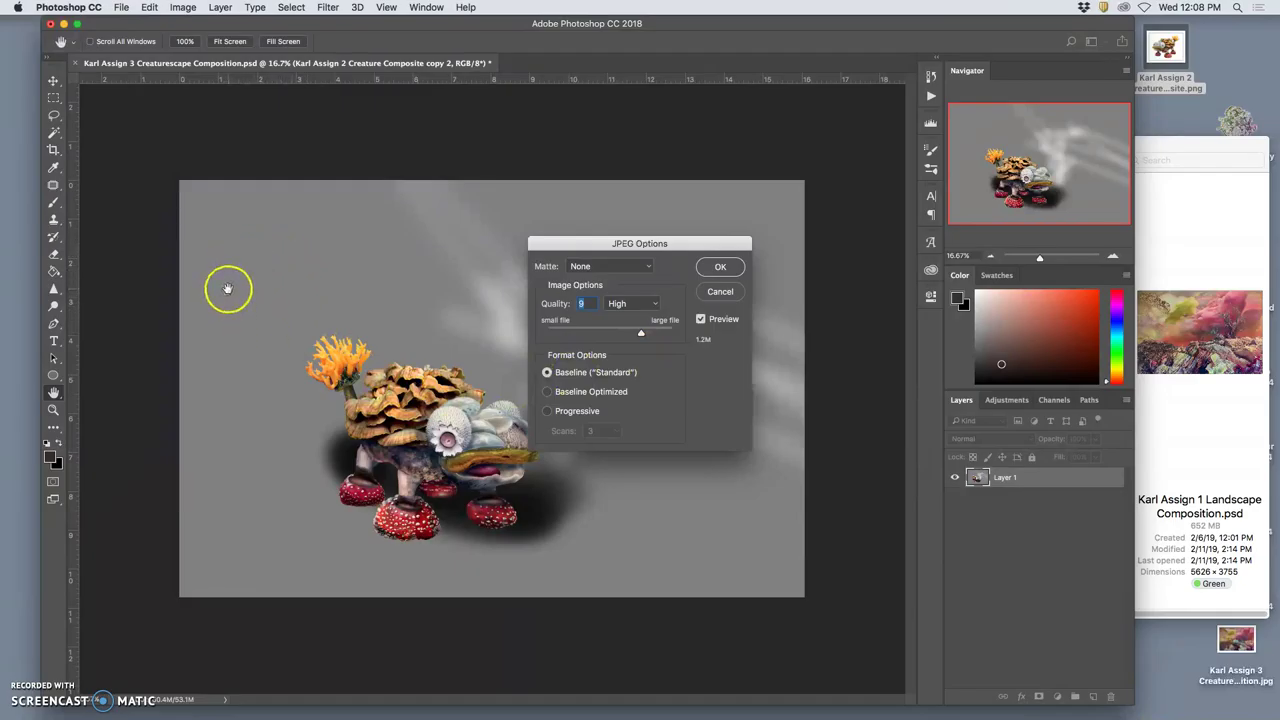
pyautogui.click(723, 266)
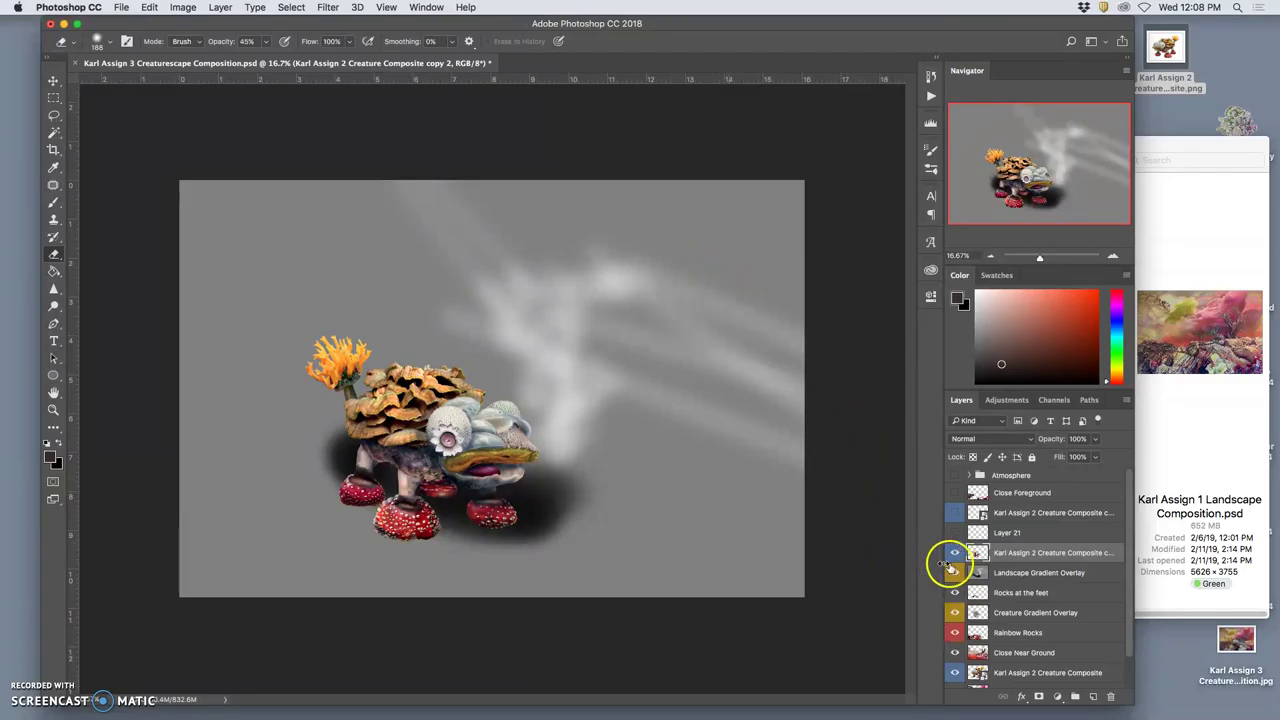
# Step back through earlier History states, then return to the last opacity change.
pyautogui.click(930, 76)
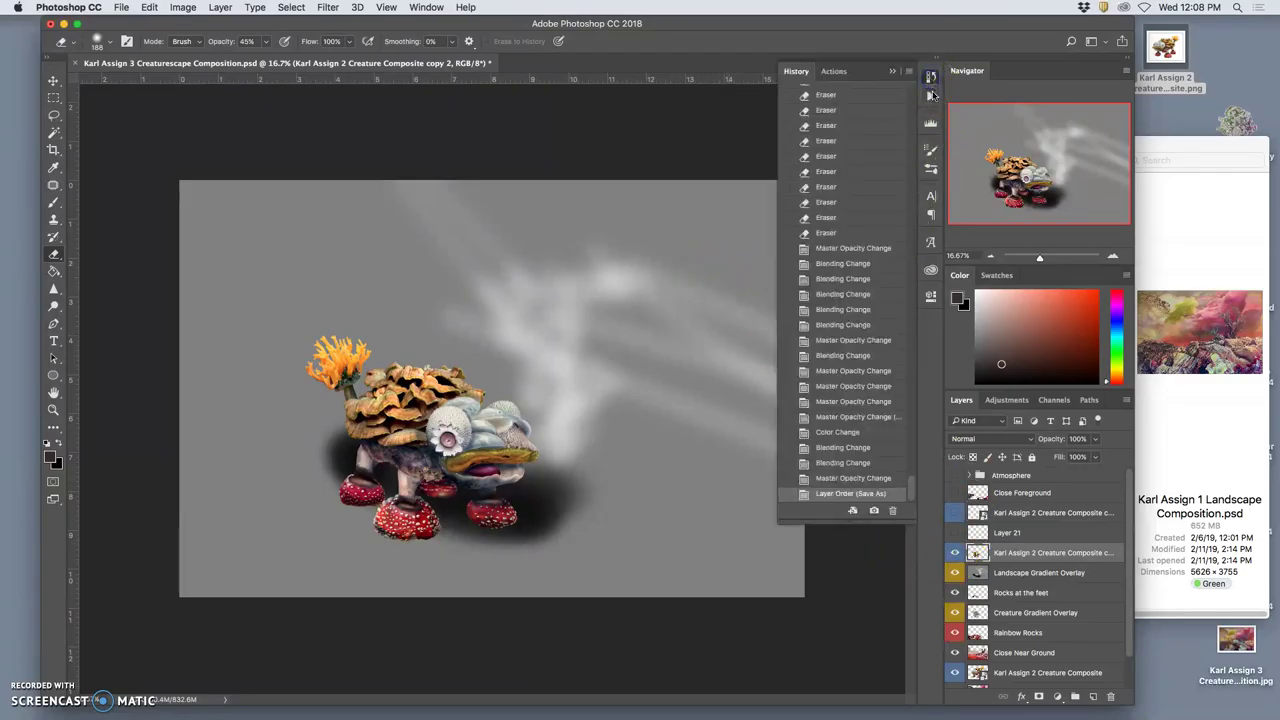
pyautogui.click(846, 478)
pyautogui.click(840, 463)
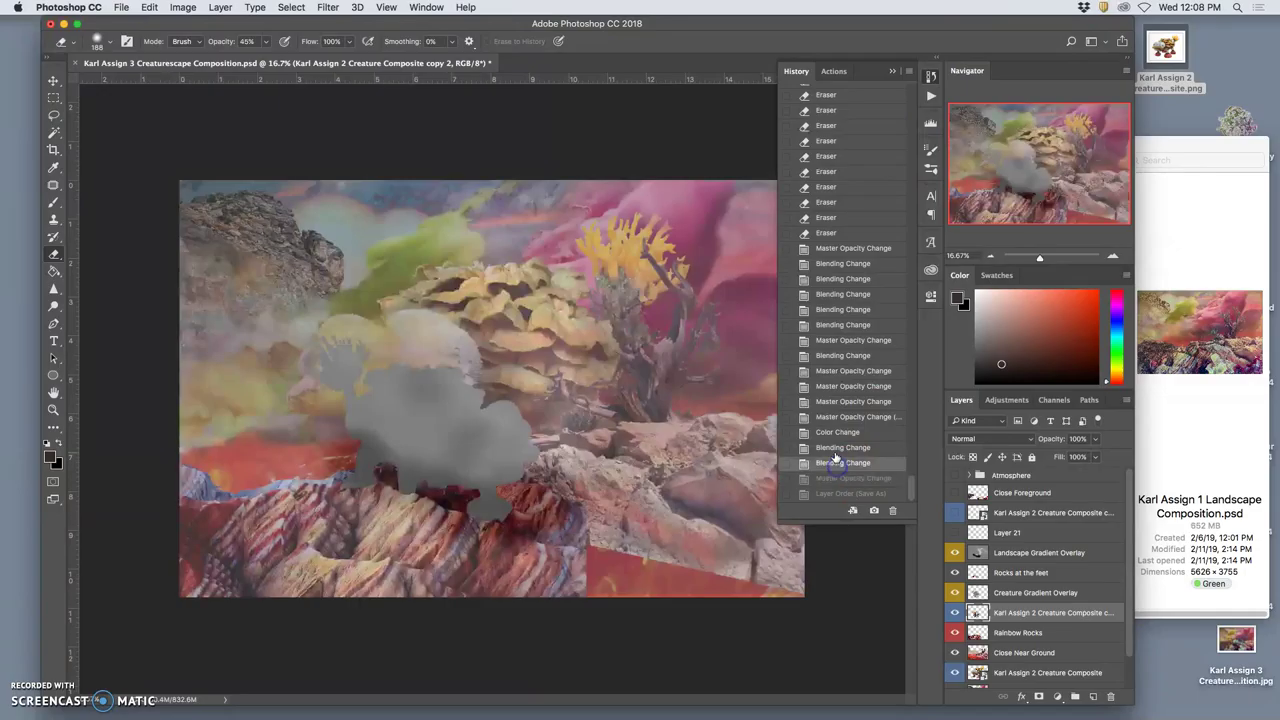
pyautogui.click(835, 448)
pyautogui.click(835, 433)
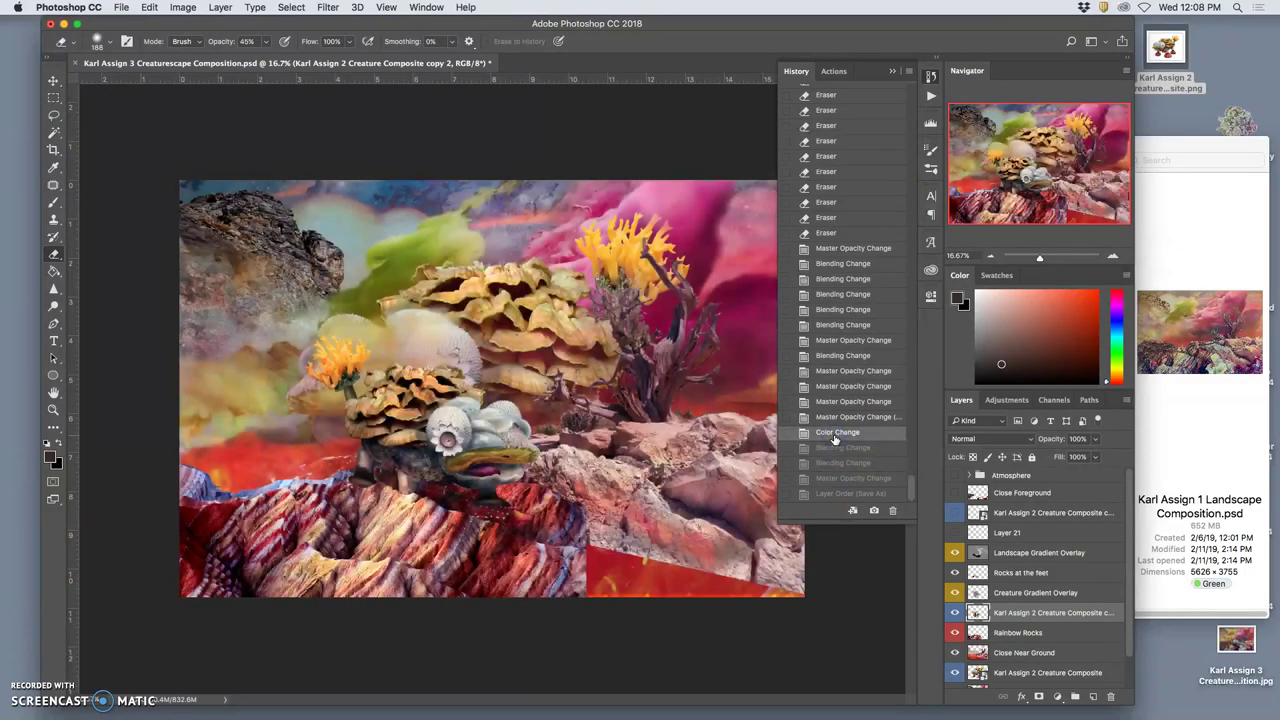
pyautogui.click(833, 417)
pyautogui.click(832, 401)
pyautogui.click(831, 386)
pyautogui.click(830, 370)
pyautogui.click(829, 355)
pyautogui.click(827, 340)
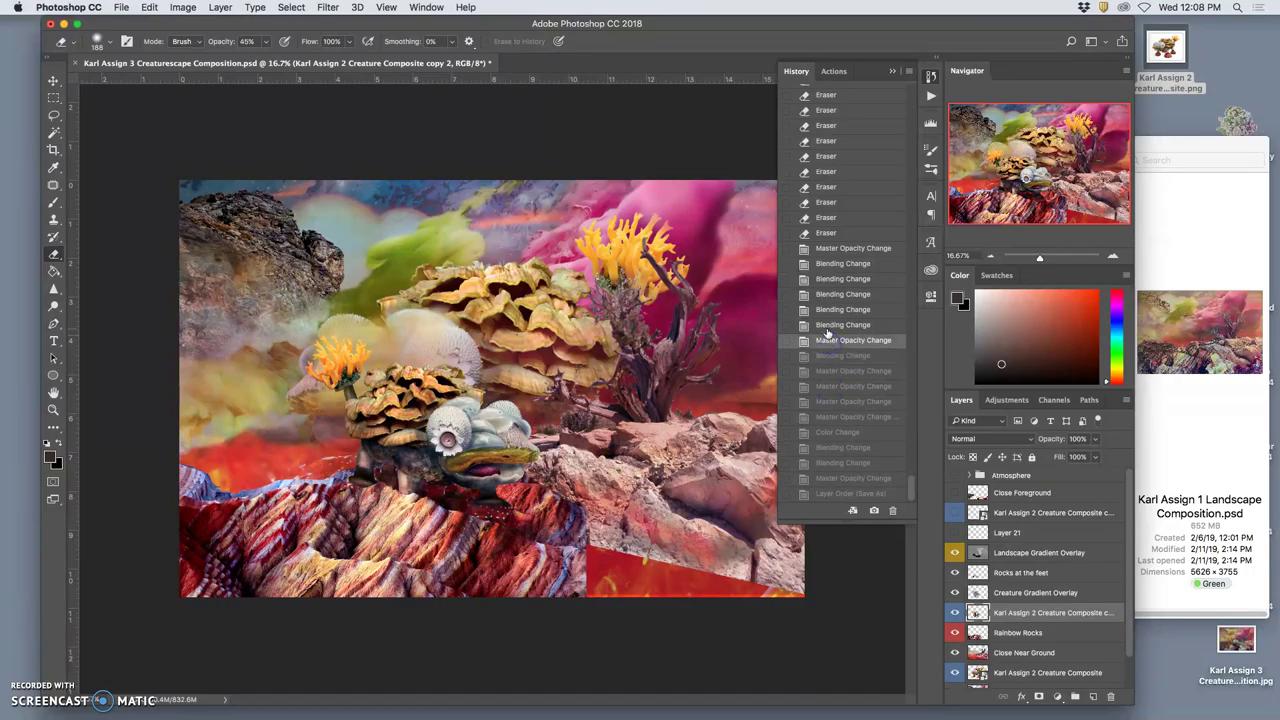
pyautogui.click(826, 325)
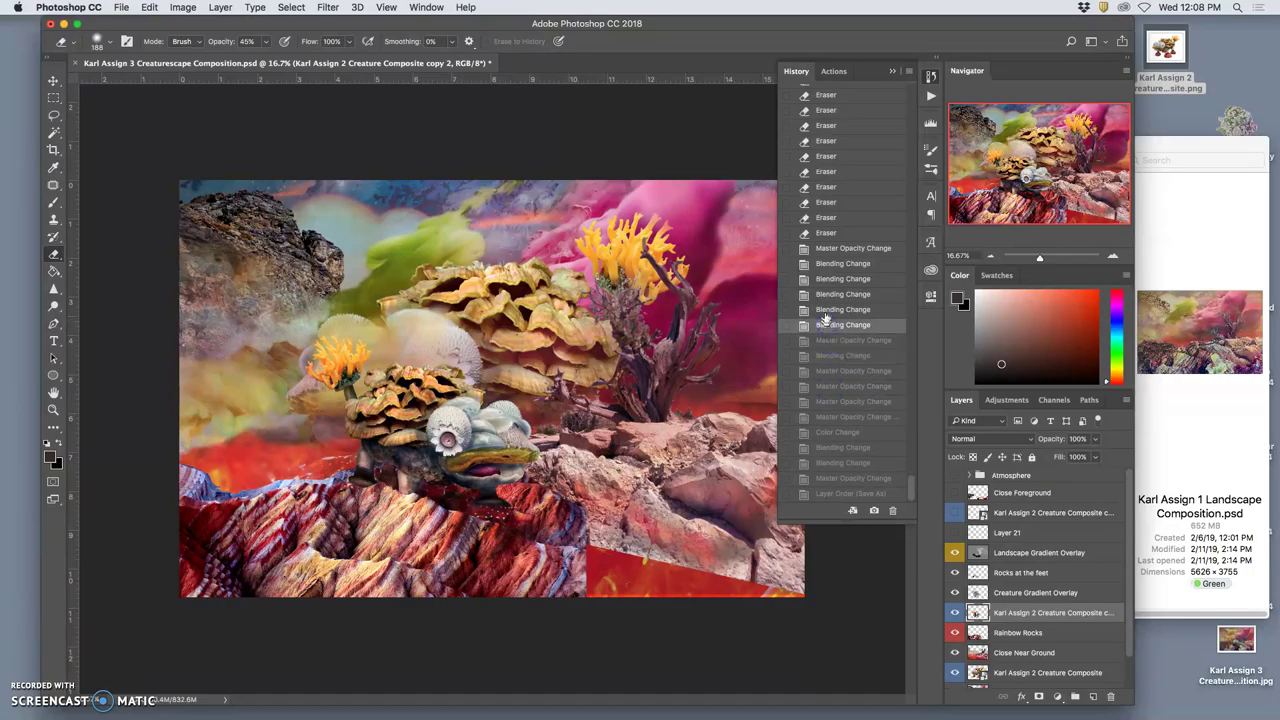
pyautogui.click(825, 309)
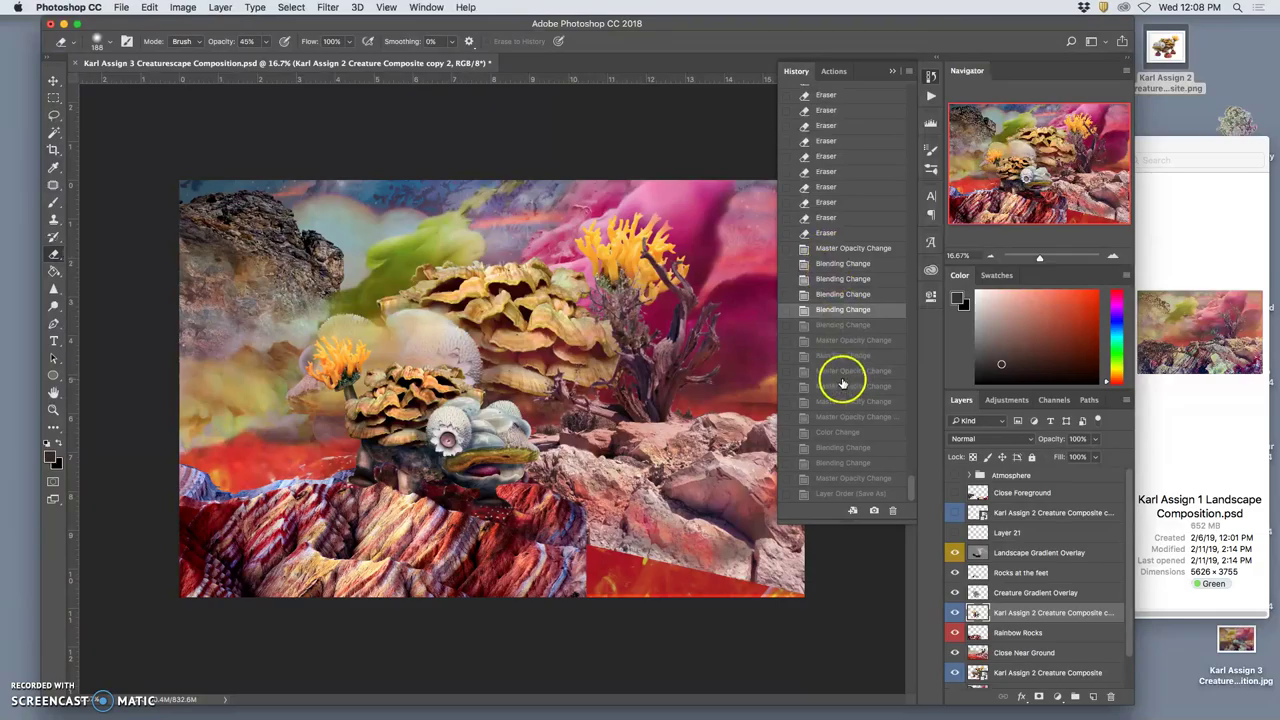
pyautogui.click(840, 495)
pyautogui.click(835, 480)
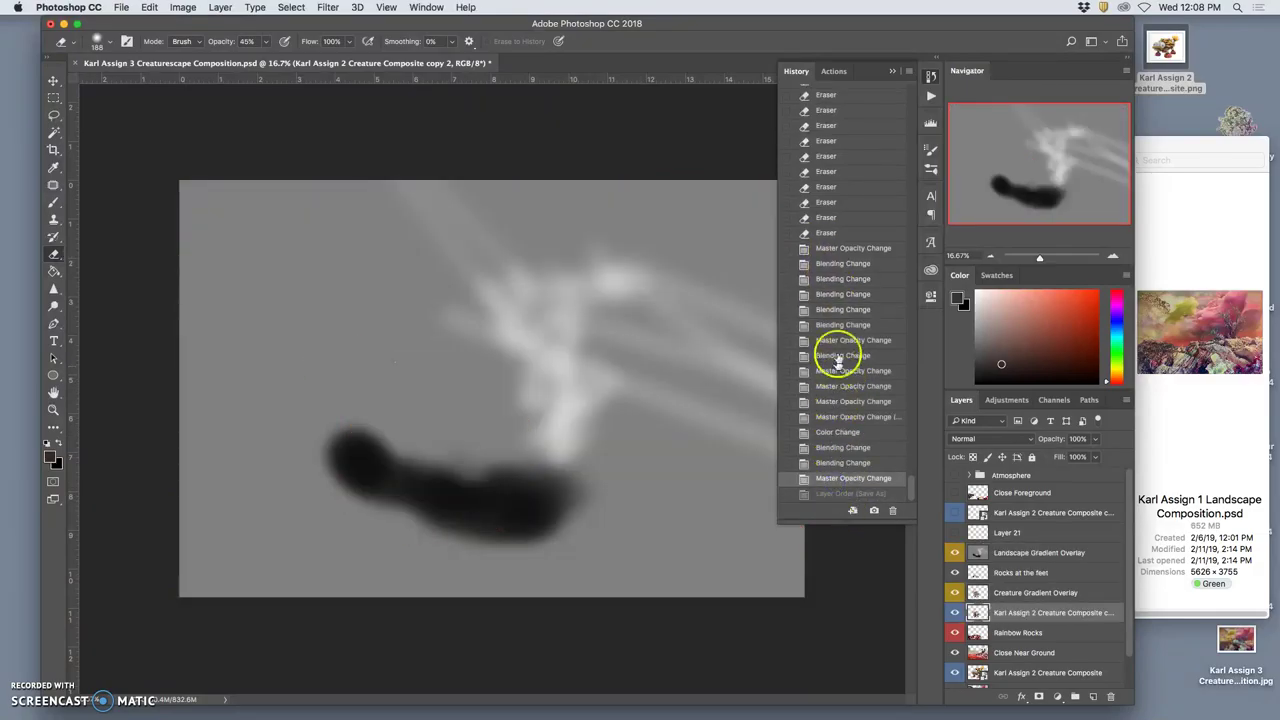
# Browse the history forward and settle on the finished Pin Light composite state.
pyautogui.scroll(3, 845, 300)
pyautogui.click(834, 296)
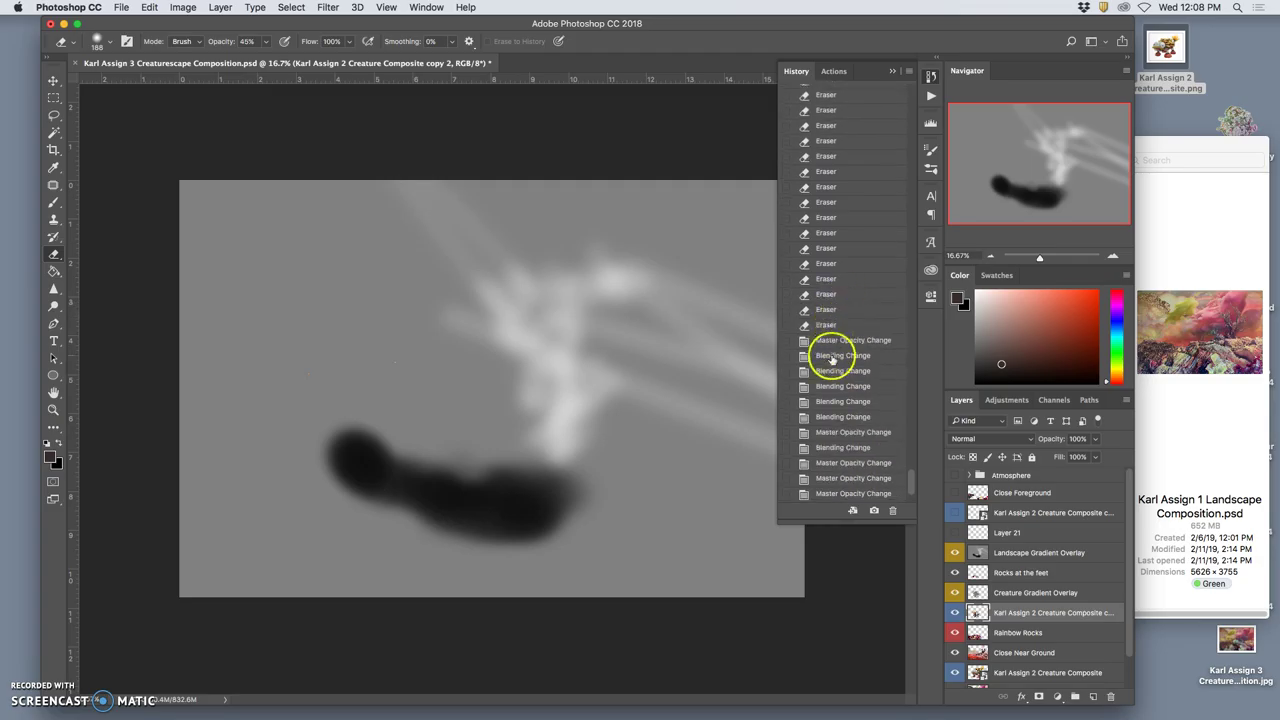
pyautogui.click(832, 357)
pyautogui.click(832, 401)
pyautogui.click(834, 434)
pyautogui.click(835, 448)
pyautogui.scroll(-2, 836, 460)
pyautogui.click(835, 471)
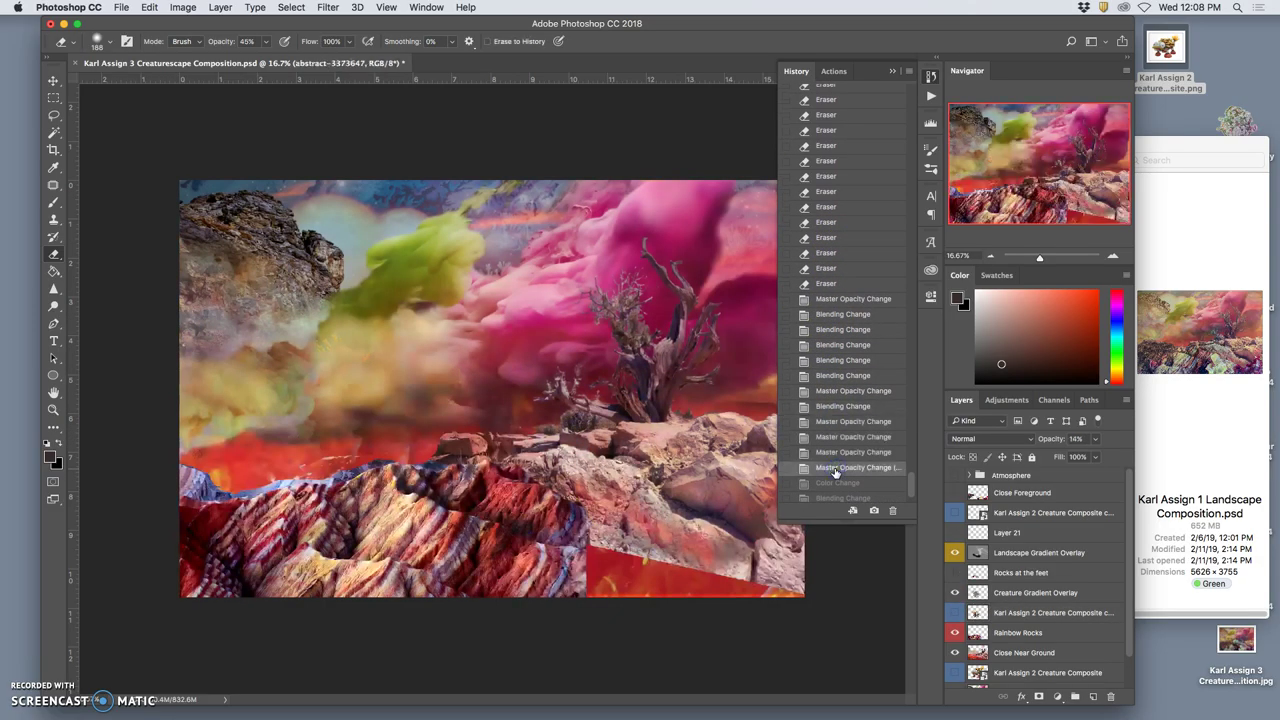
pyautogui.scroll(-1, 835, 465)
pyautogui.click(832, 452)
pyautogui.click(834, 477)
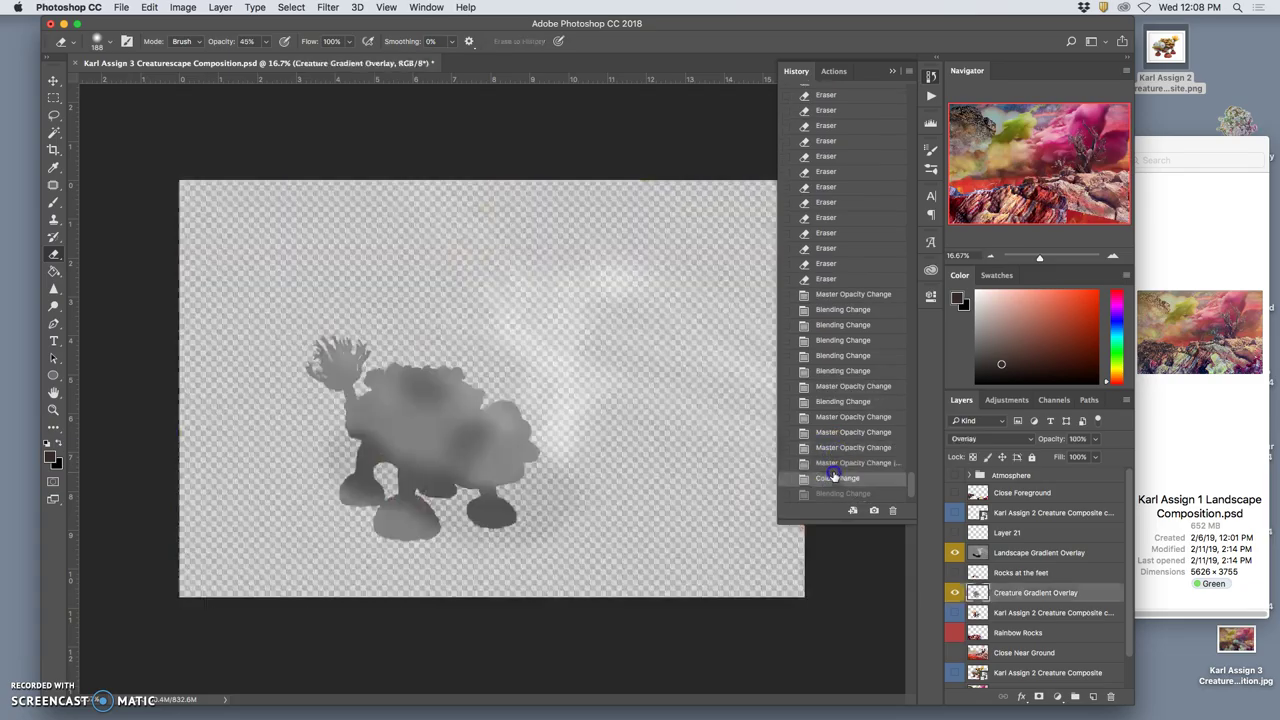
pyautogui.scroll(-1, 835, 484)
pyautogui.click(835, 484)
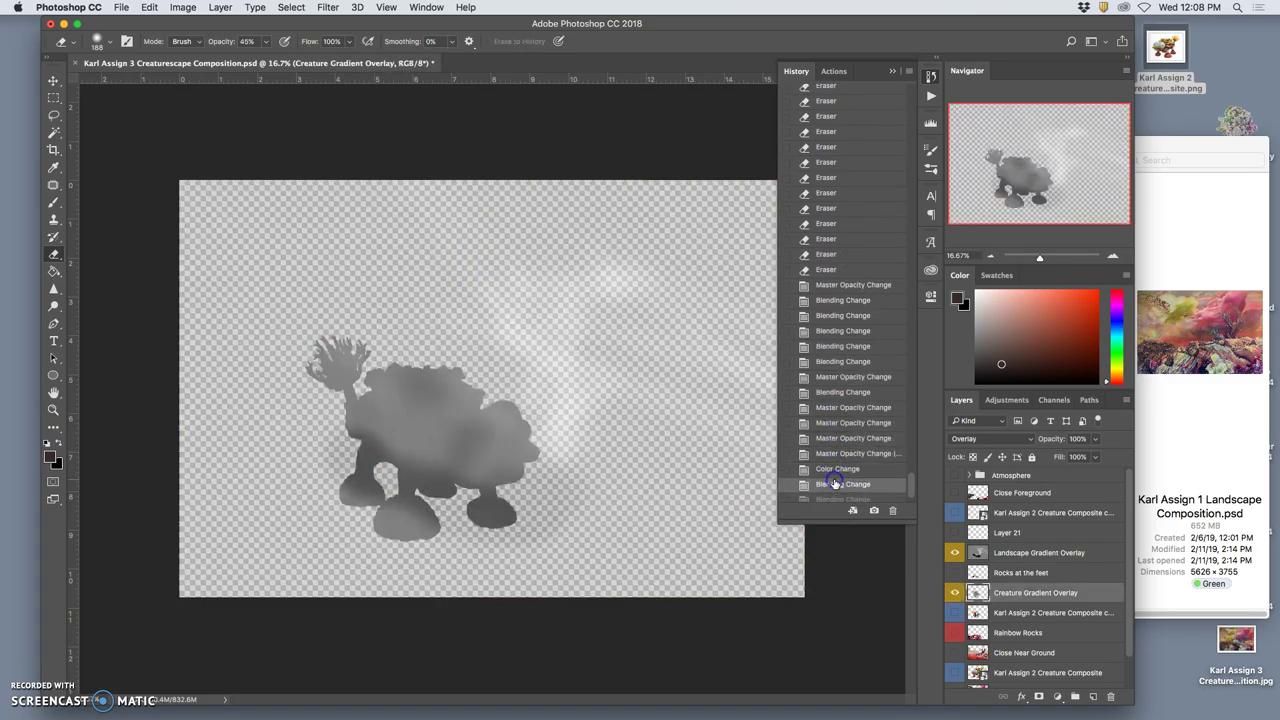
pyautogui.scroll(-2, 833, 485)
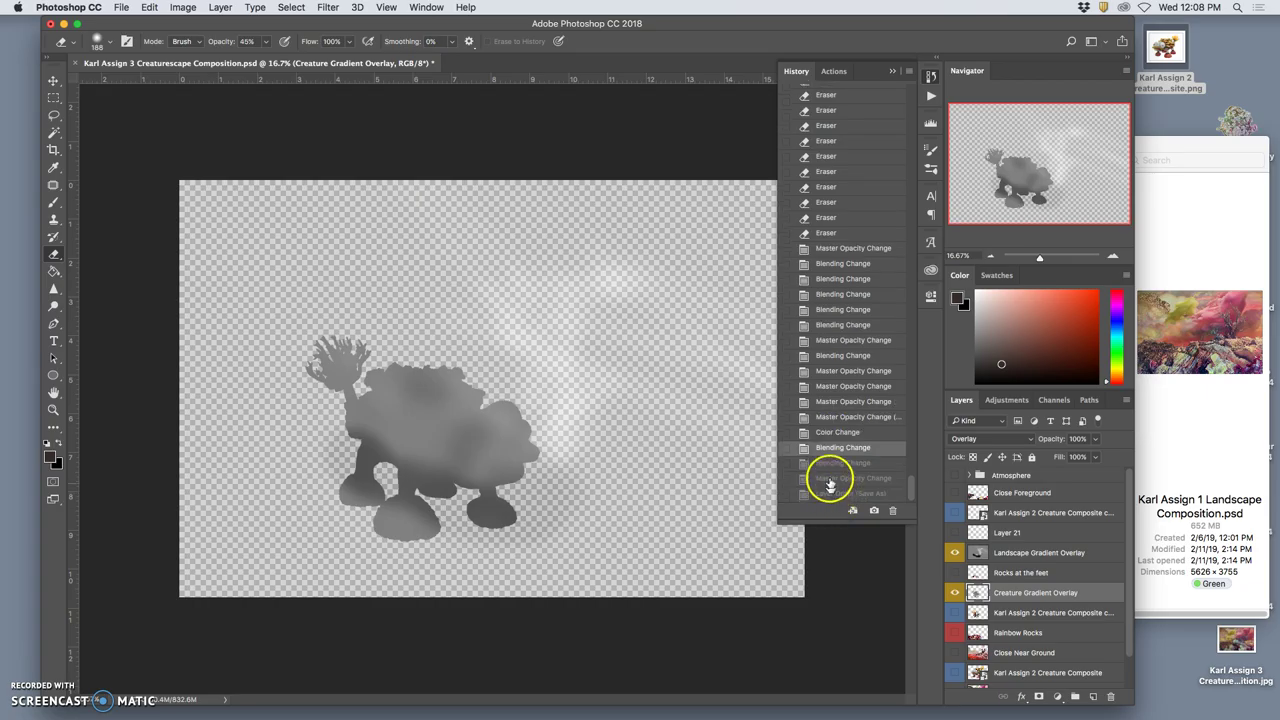
pyautogui.click(829, 466)
pyautogui.click(828, 478)
pyautogui.click(829, 463)
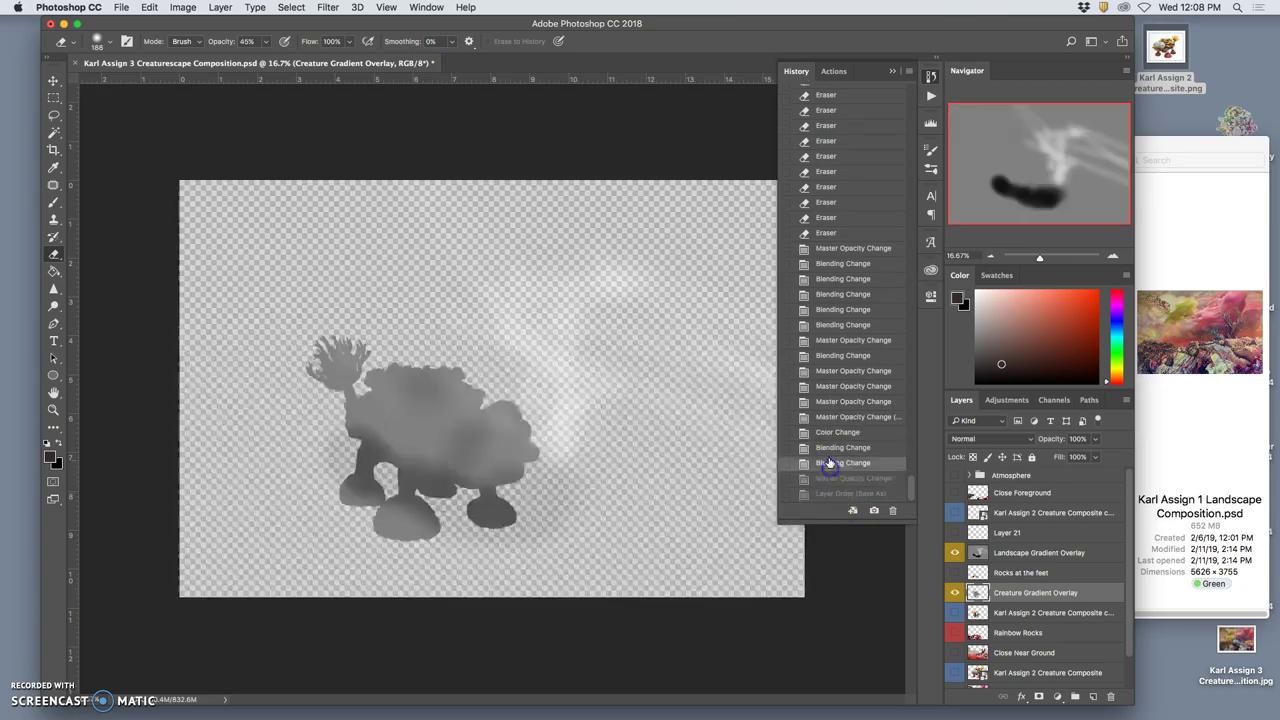
pyautogui.click(829, 432)
pyautogui.click(829, 416)
pyautogui.click(828, 387)
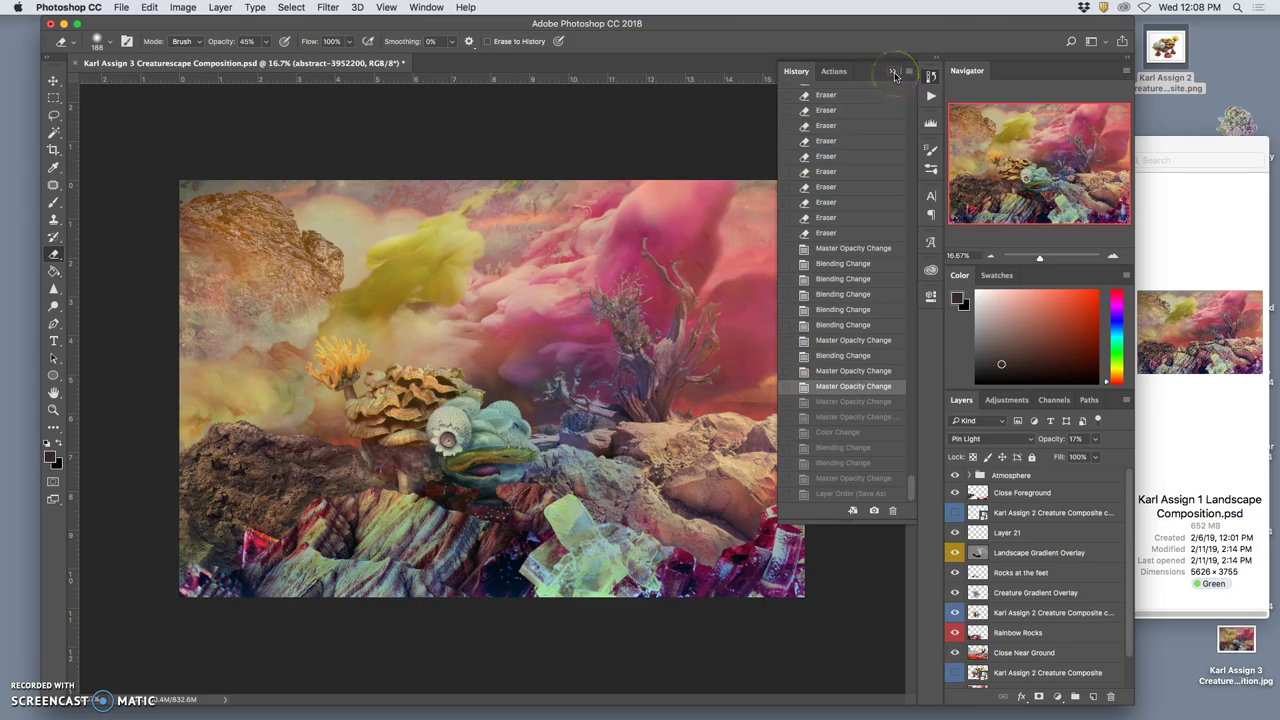
# Save the restored composite, then show the desktop and select the gradient overlay JPEG.
pyautogui.click(893, 74)
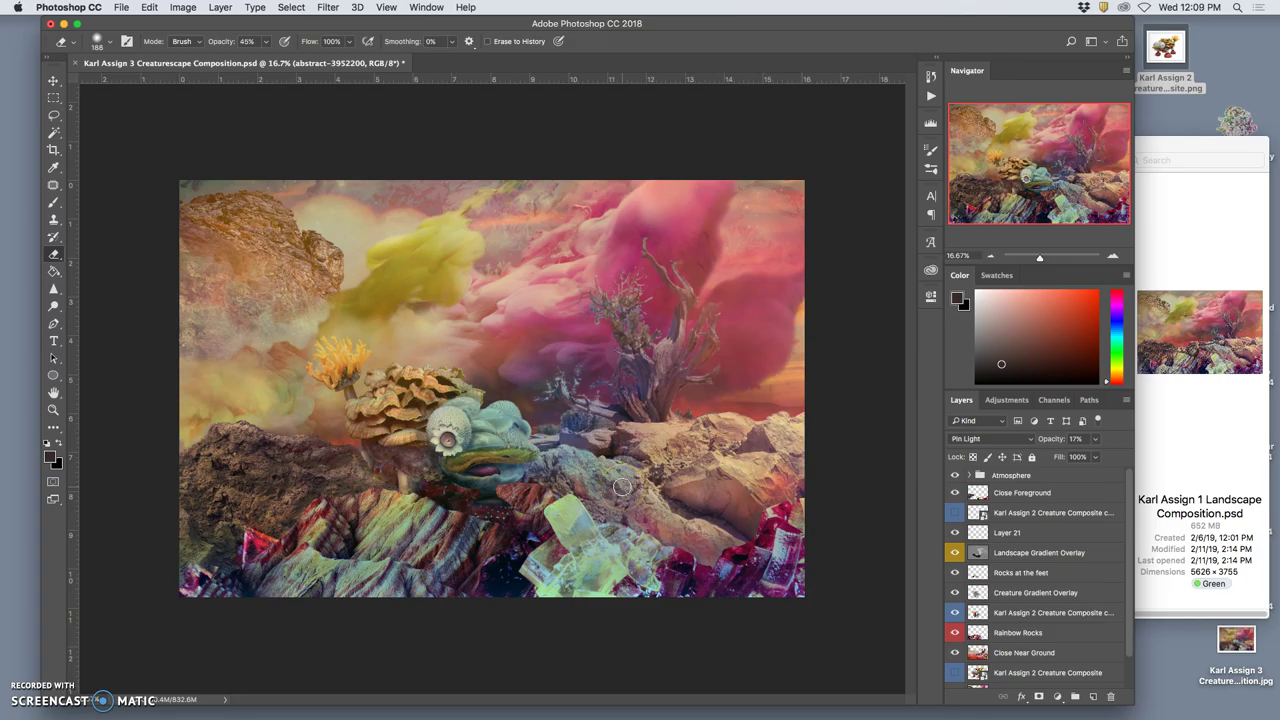
pyautogui.press('super+s')
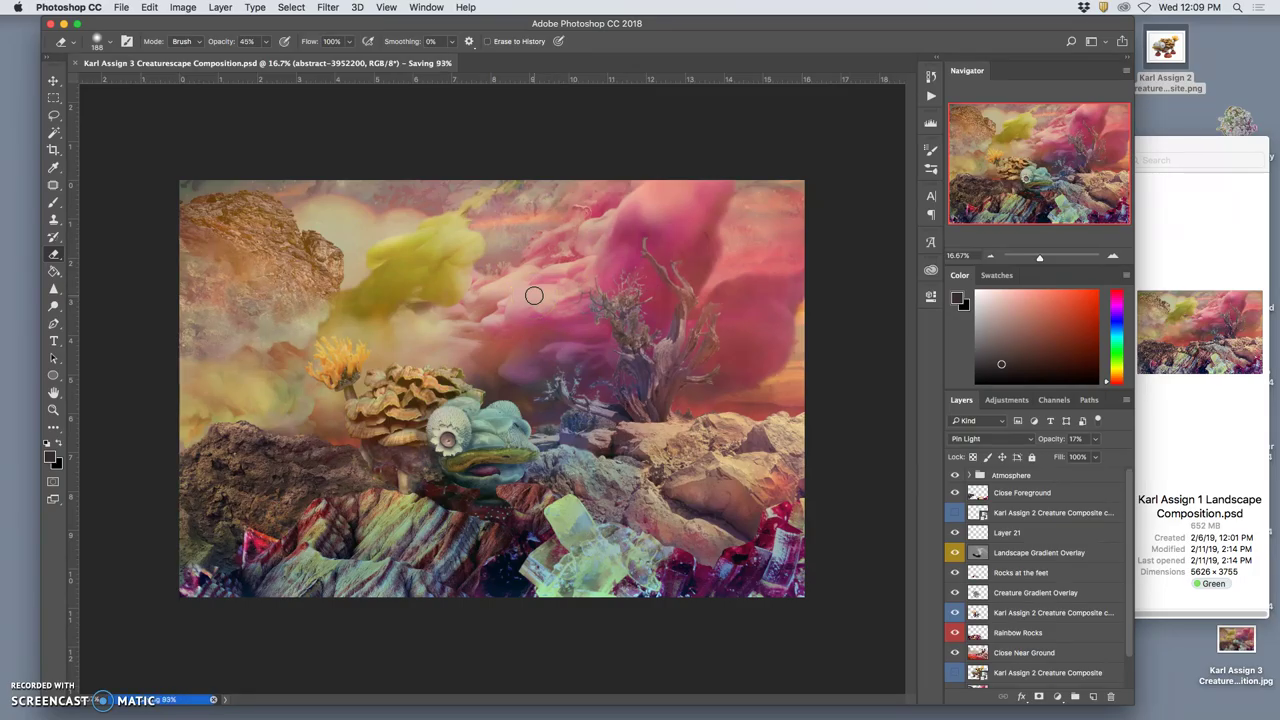
pyautogui.moveTo(533, 300); pyautogui.dragTo(523, 329)
pyautogui.press('F11')
pyautogui.click(1112, 212)
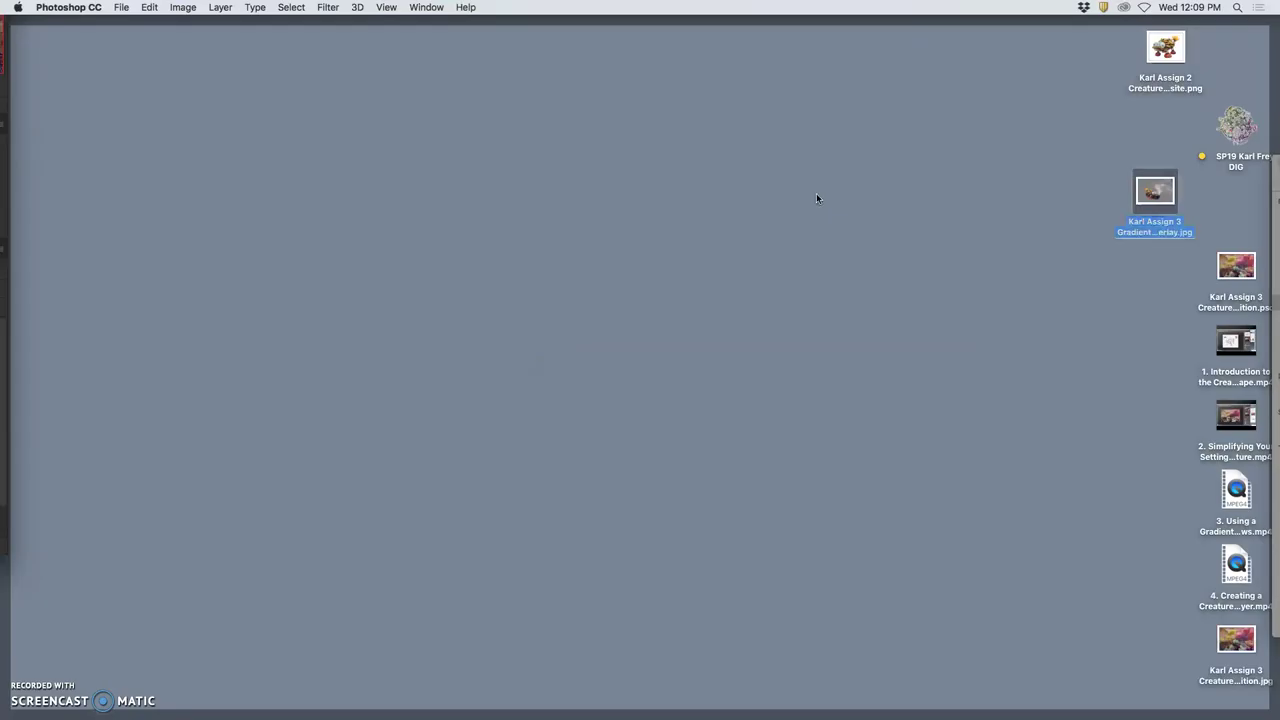
# Place the gradient overlay and creature composition JPEGs side by side, select both, and open them.
pyautogui.moveTo(1120, 194); pyautogui.dragTo(750, 199)
pyautogui.moveTo(945, 230); pyautogui.dragTo(1152, 192)
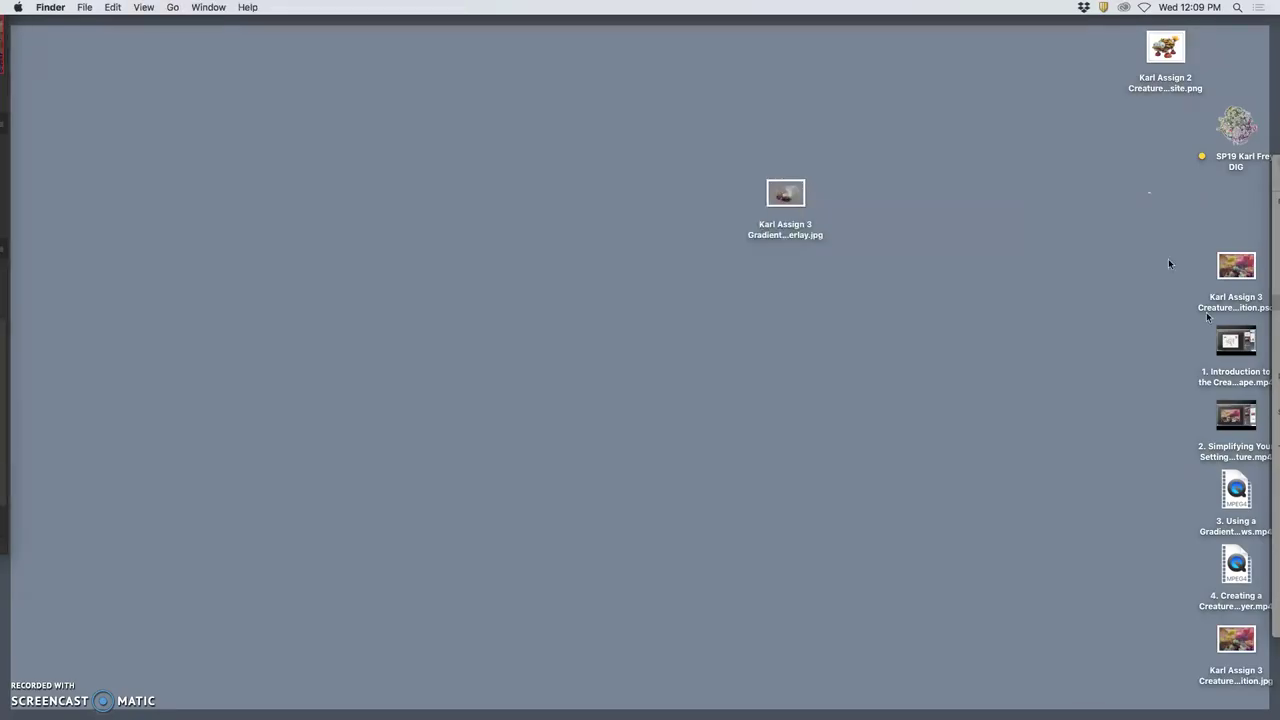
pyautogui.moveTo(1230, 685); pyautogui.dragTo(927, 212)
pyautogui.moveTo(1005, 205); pyautogui.dragTo(782, 202)
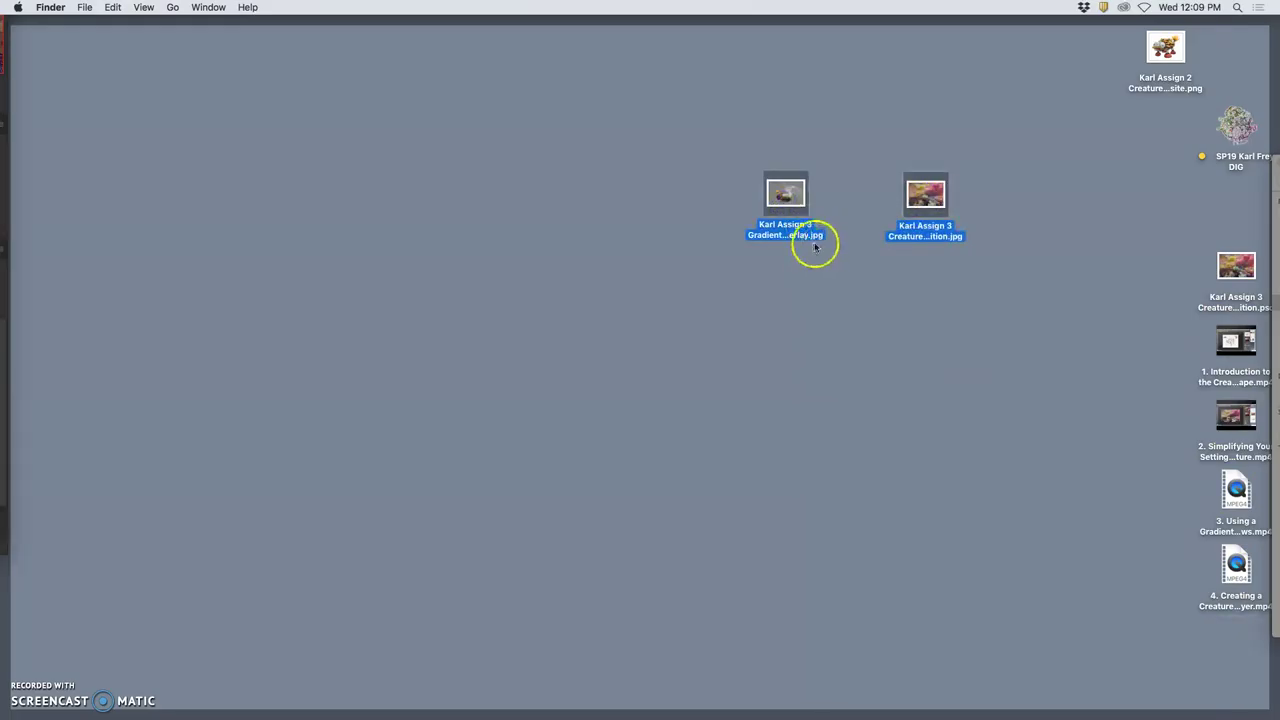
pyautogui.press('F11')
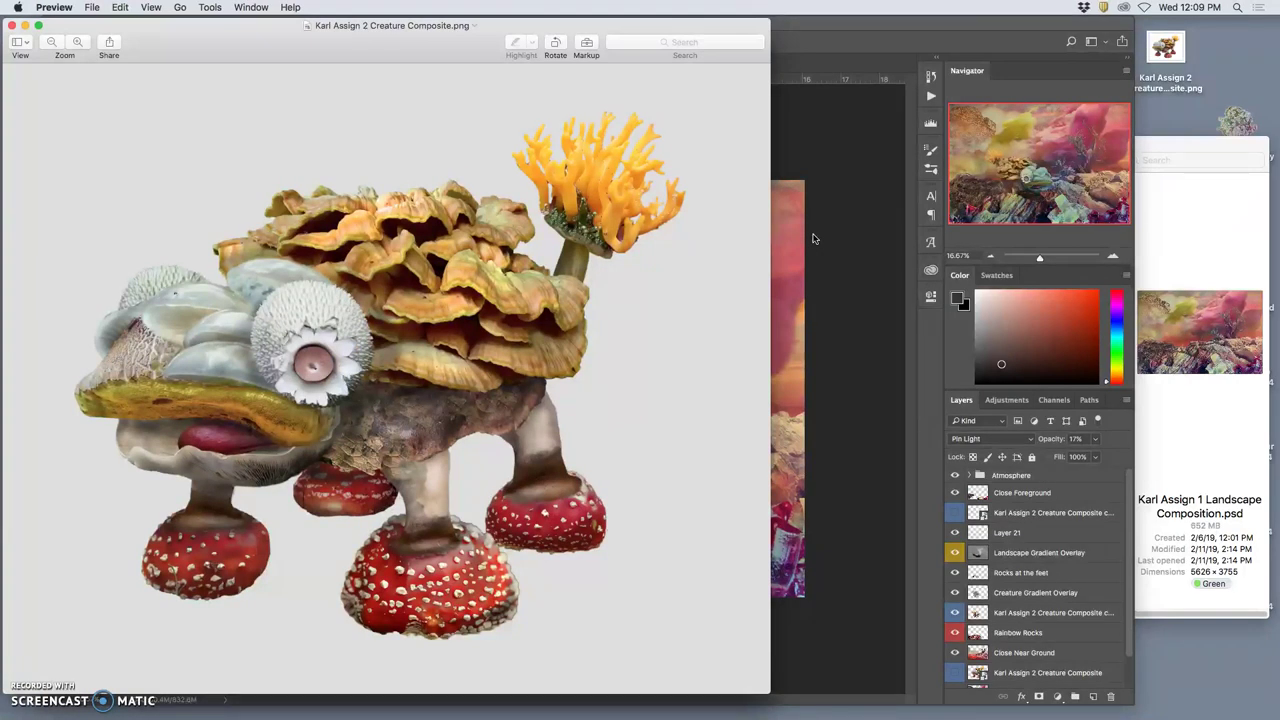
# Bring up the earlier creature composite preview, centre it, then close it.
pyautogui.click(808, 249)
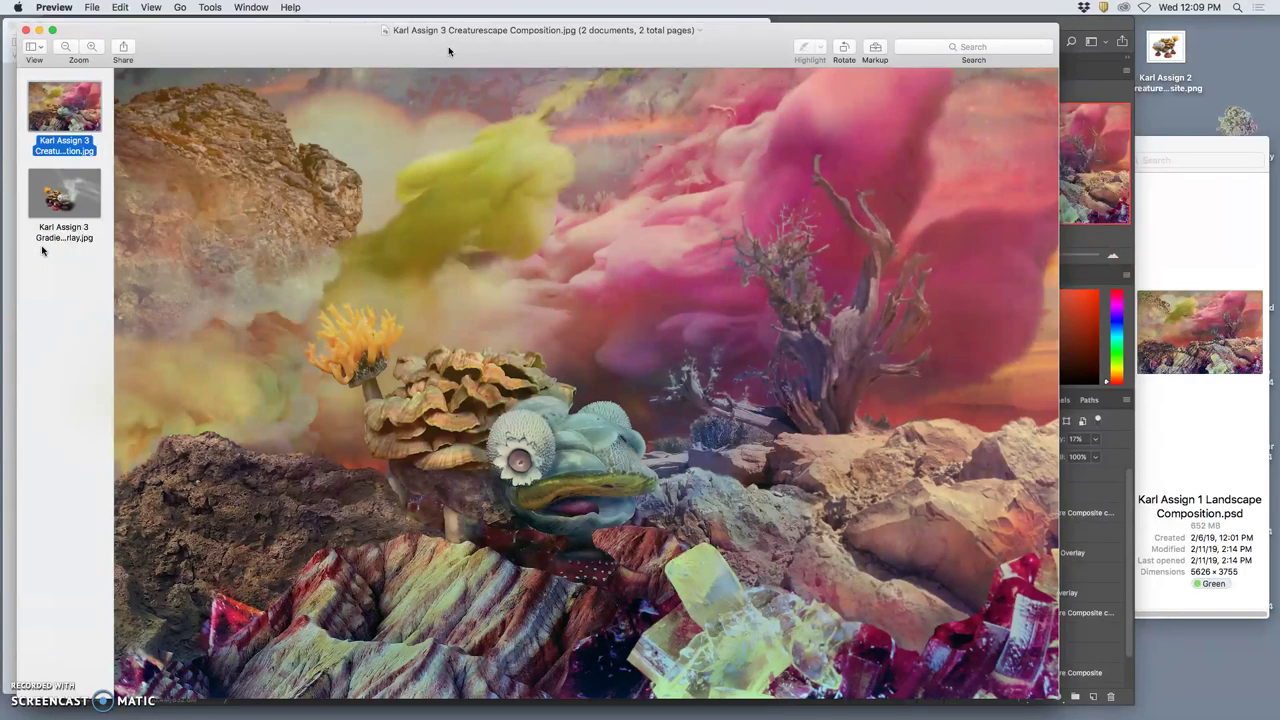
pyautogui.click(9, 93)
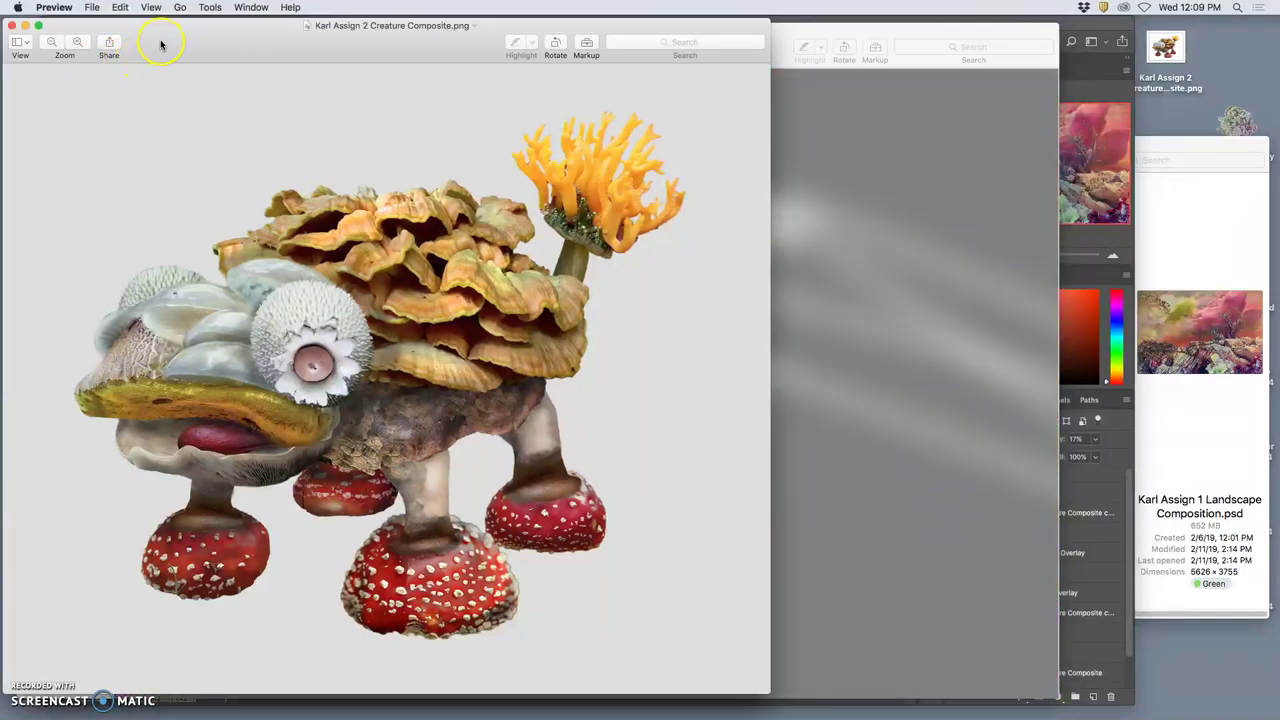
pyautogui.moveTo(160, 43); pyautogui.dragTo(363, 108)
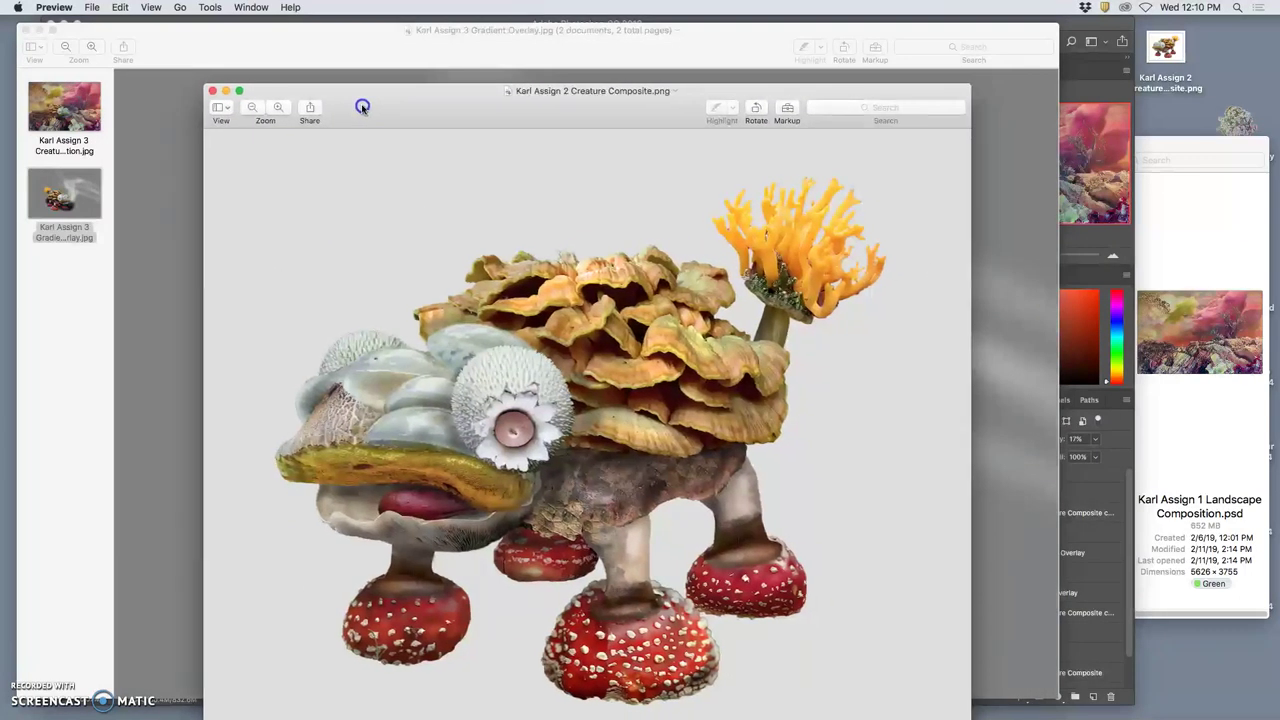
pyautogui.click(213, 91)
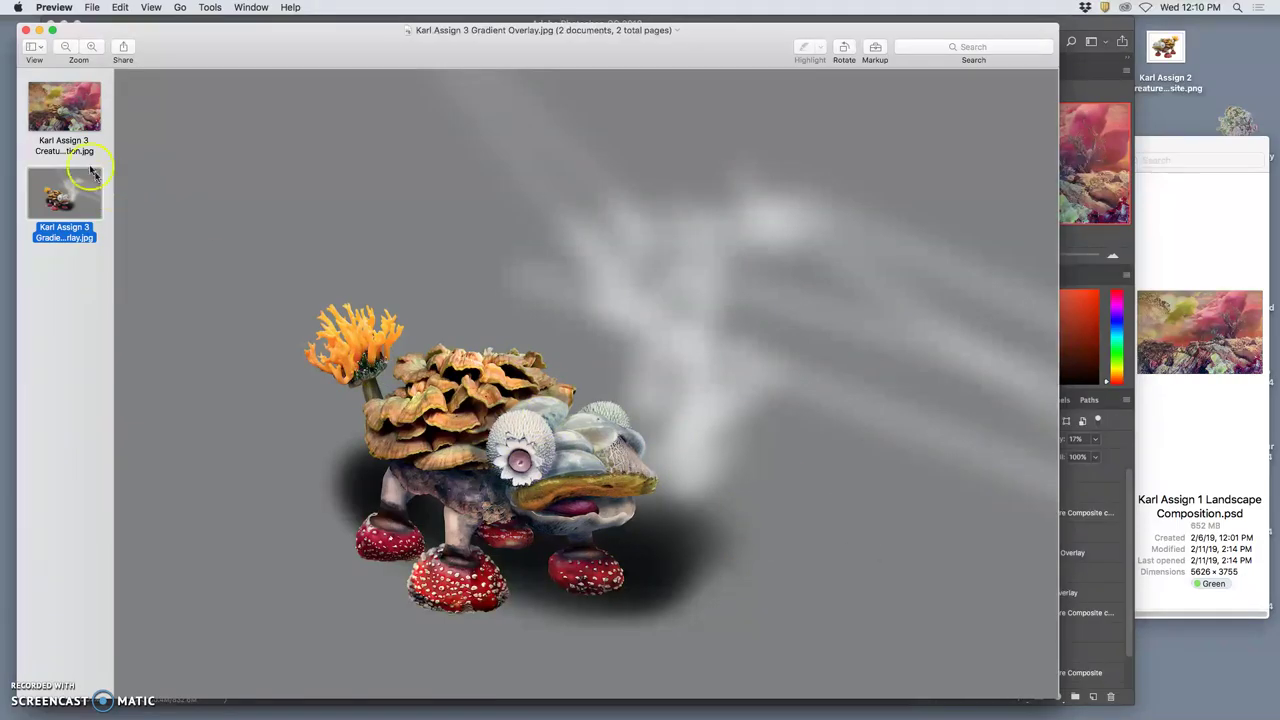
# Compare the Creaturescape Composition with the Gradient Overlay image, then close Preview.
pyautogui.click(58, 115)
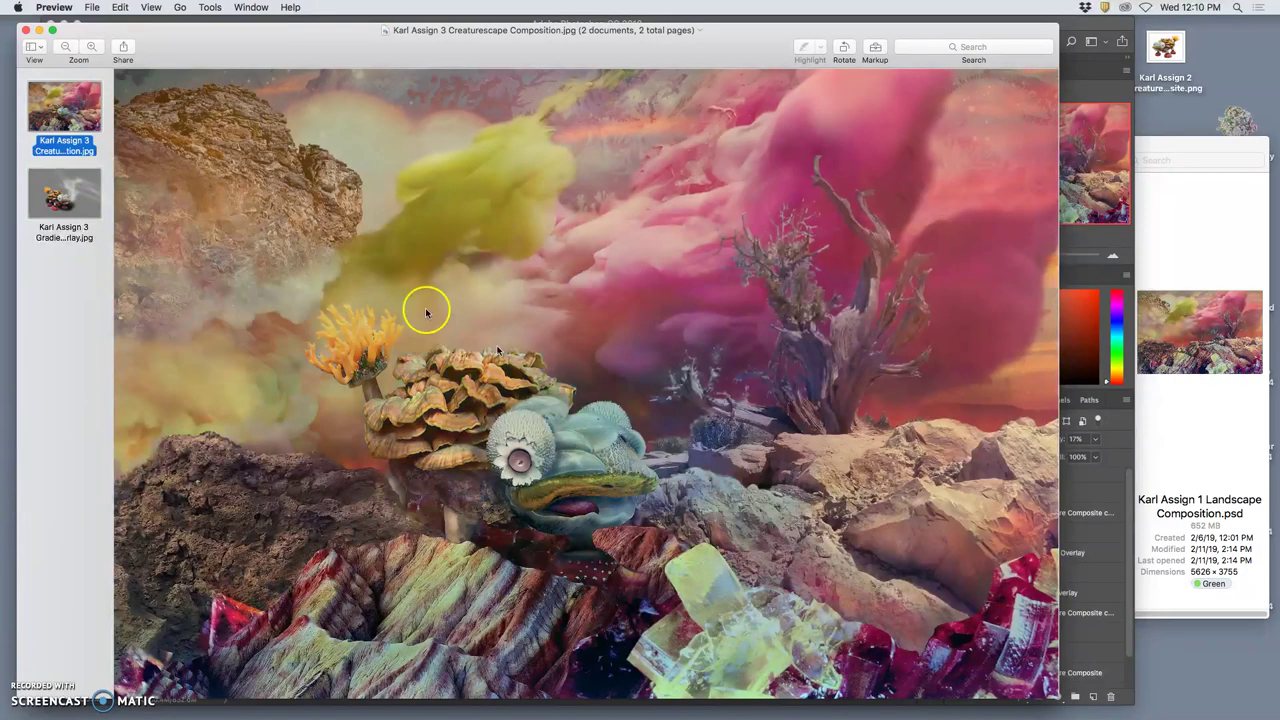
pyautogui.click(80, 200)
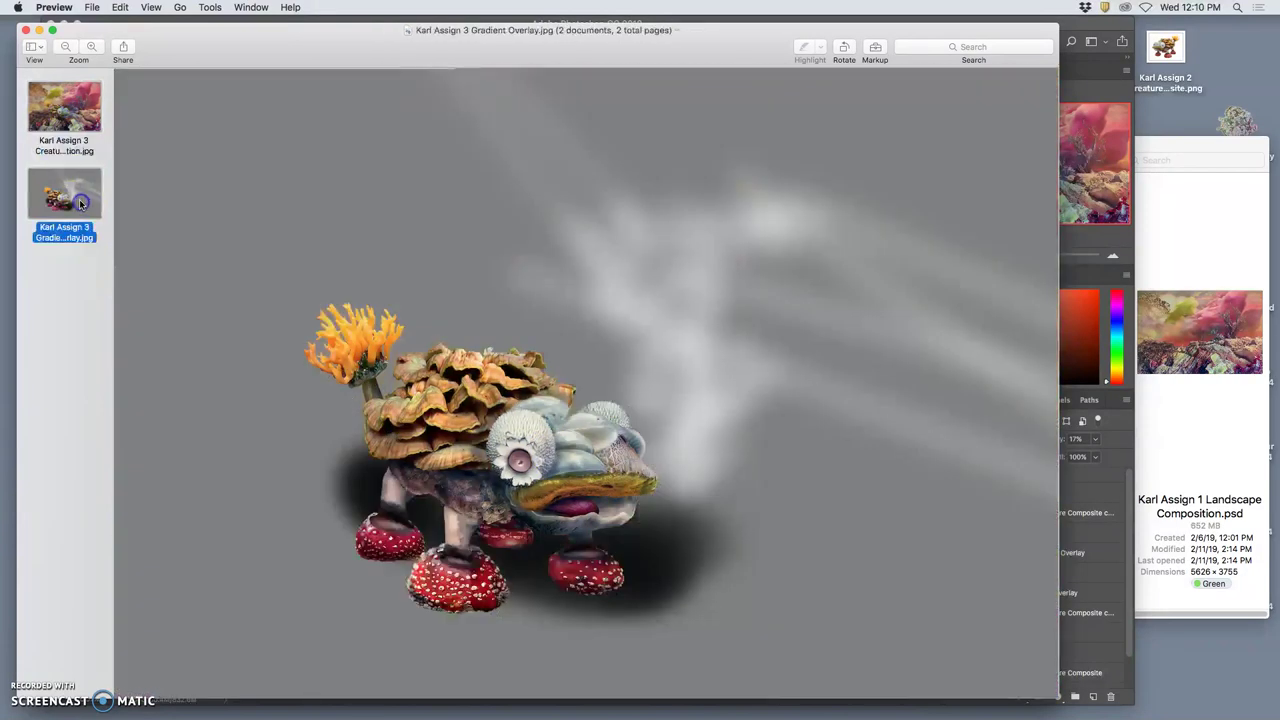
pyautogui.click(70, 122)
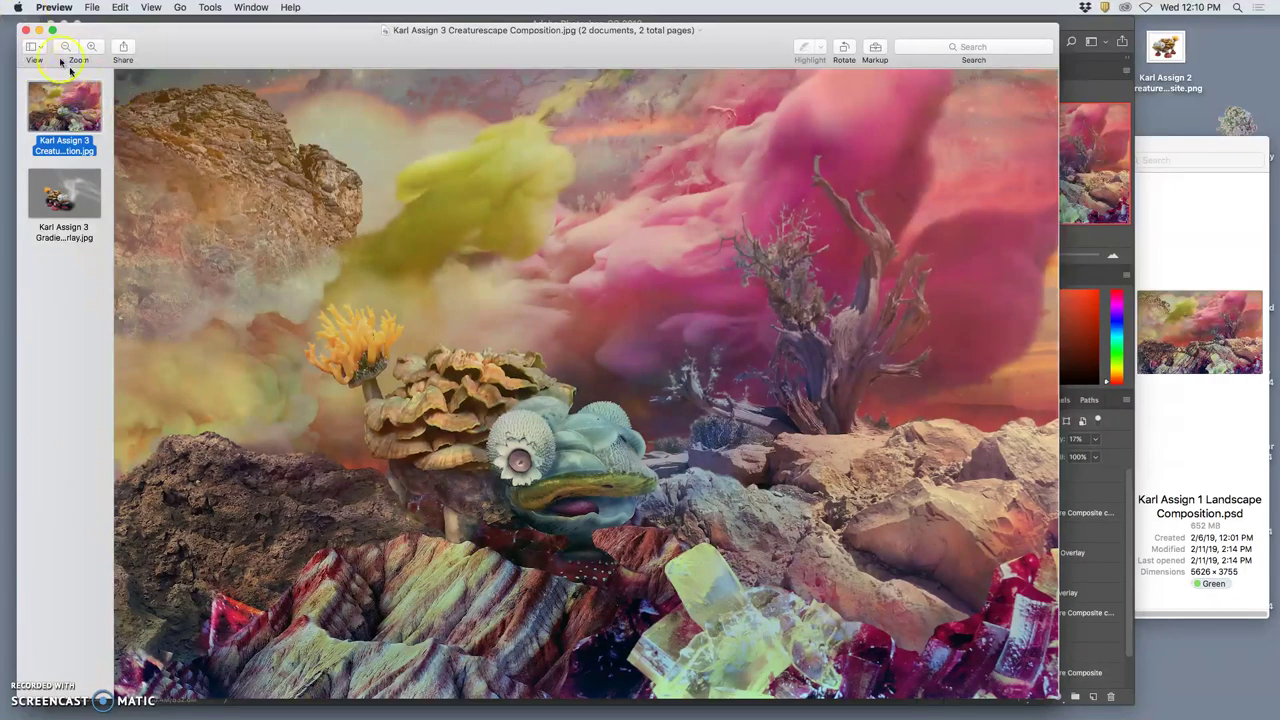
pyautogui.click(24, 31)
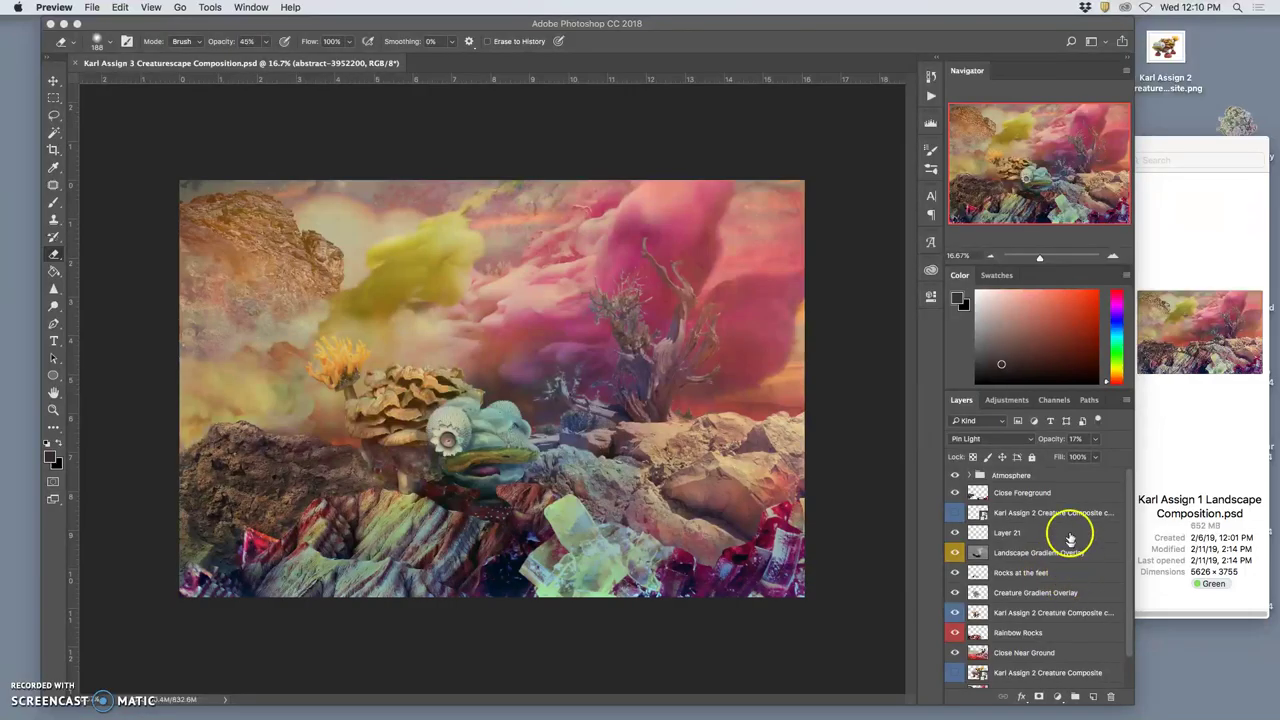
# Apply Layer > Flatten Image to the Creaturescape composite and confirm discarding hidden layers.
pyautogui.click(1047, 477)
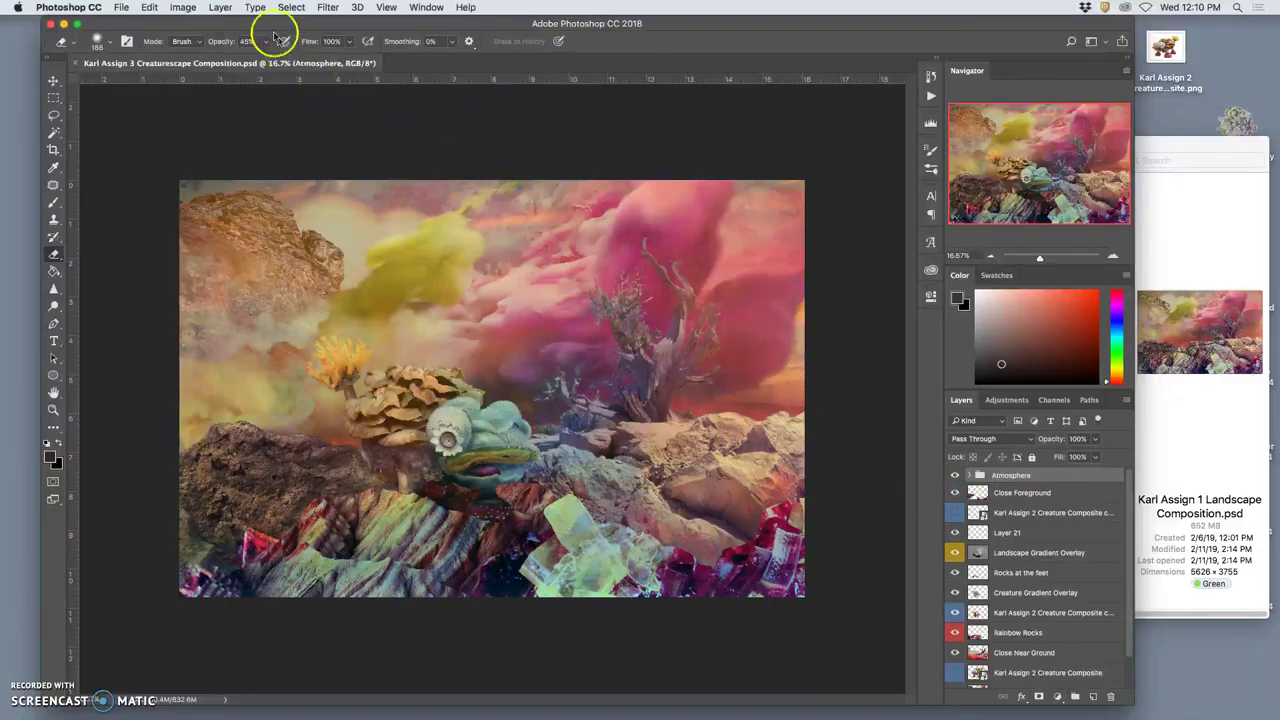
pyautogui.click(220, 8)
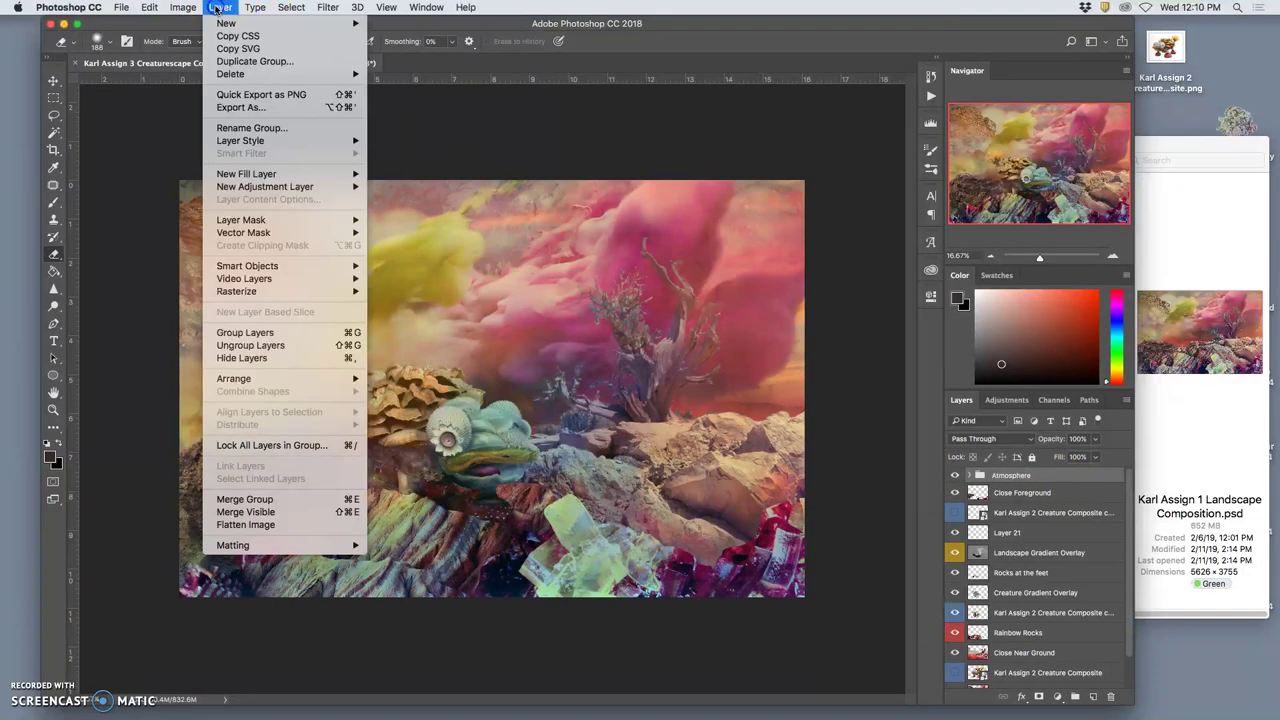
pyautogui.click(283, 526)
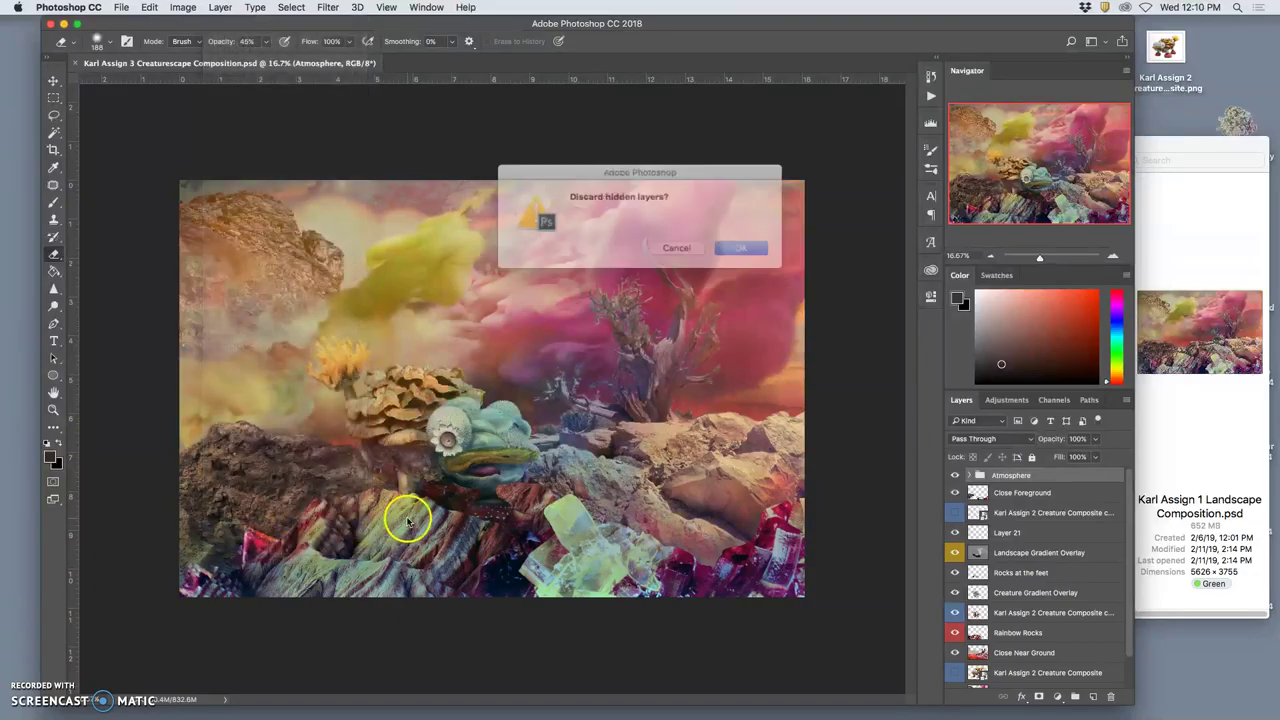
pyautogui.click(740, 248)
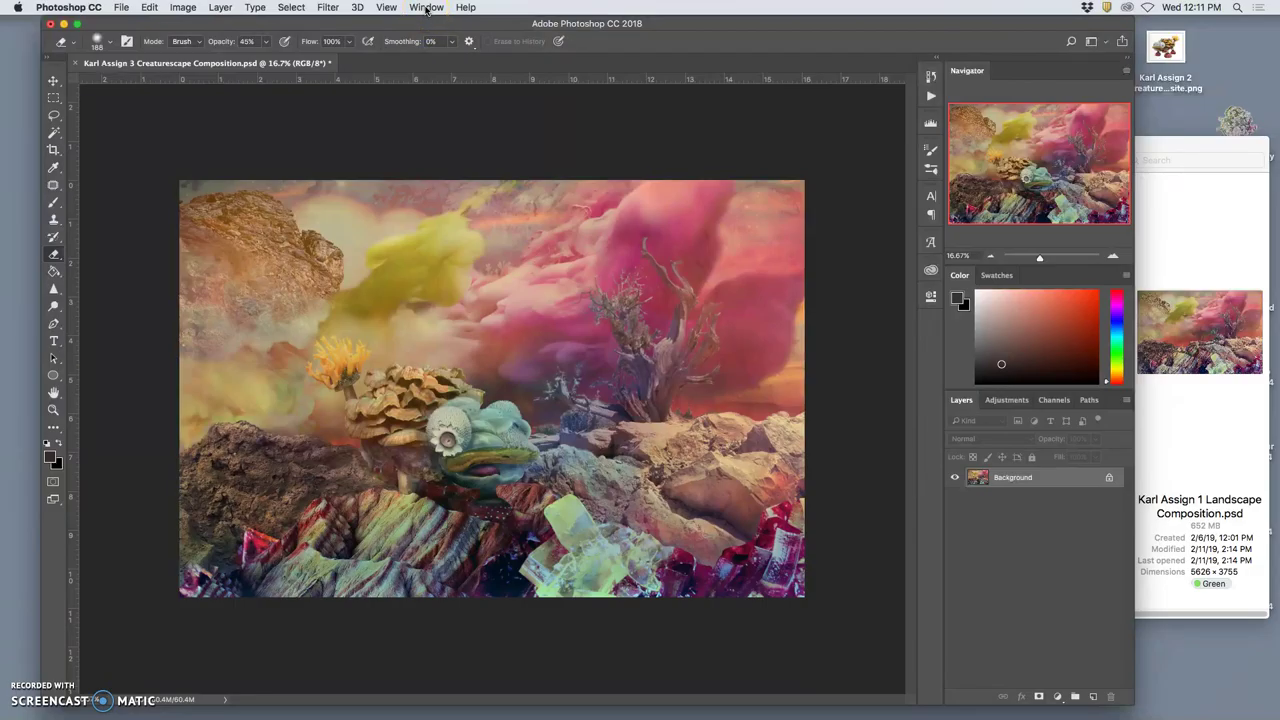
# Play the FULL RUN-UP action from the customised effects set to produce the Vintage Photo Effect version.
pyautogui.click(427, 9)
pyautogui.click(432, 104)
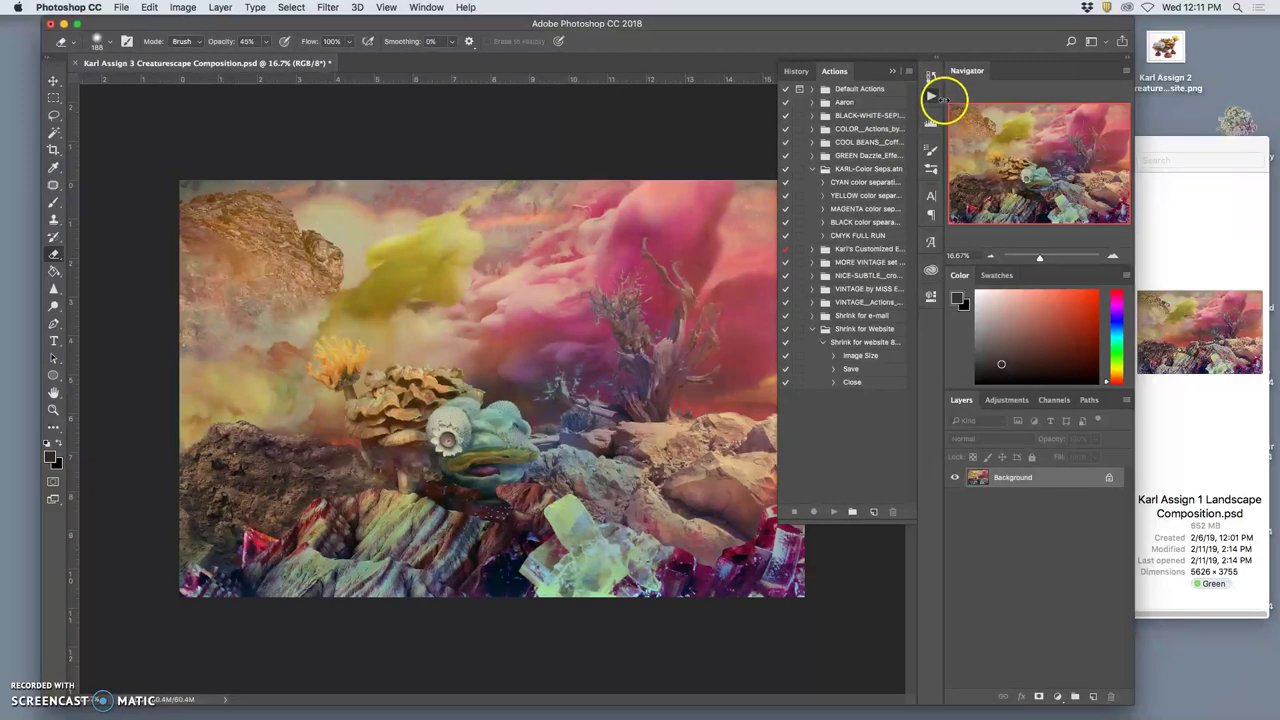
pyautogui.click(812, 171)
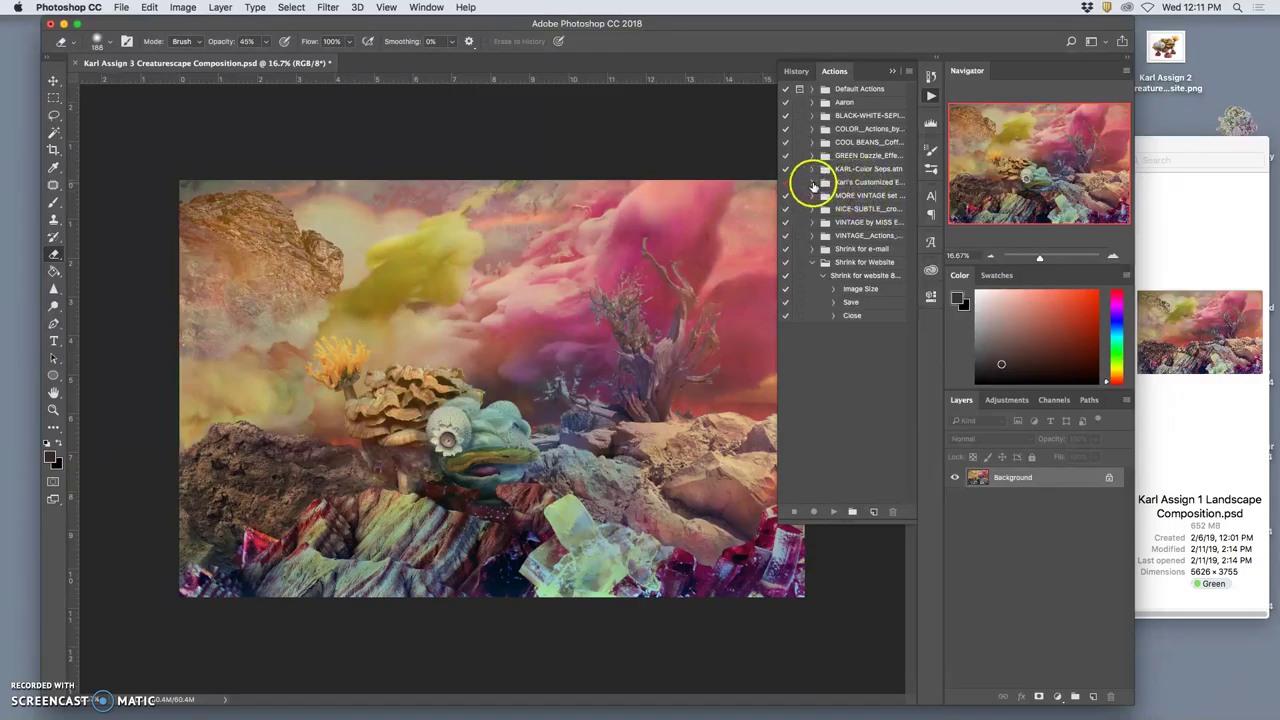
pyautogui.click(813, 183)
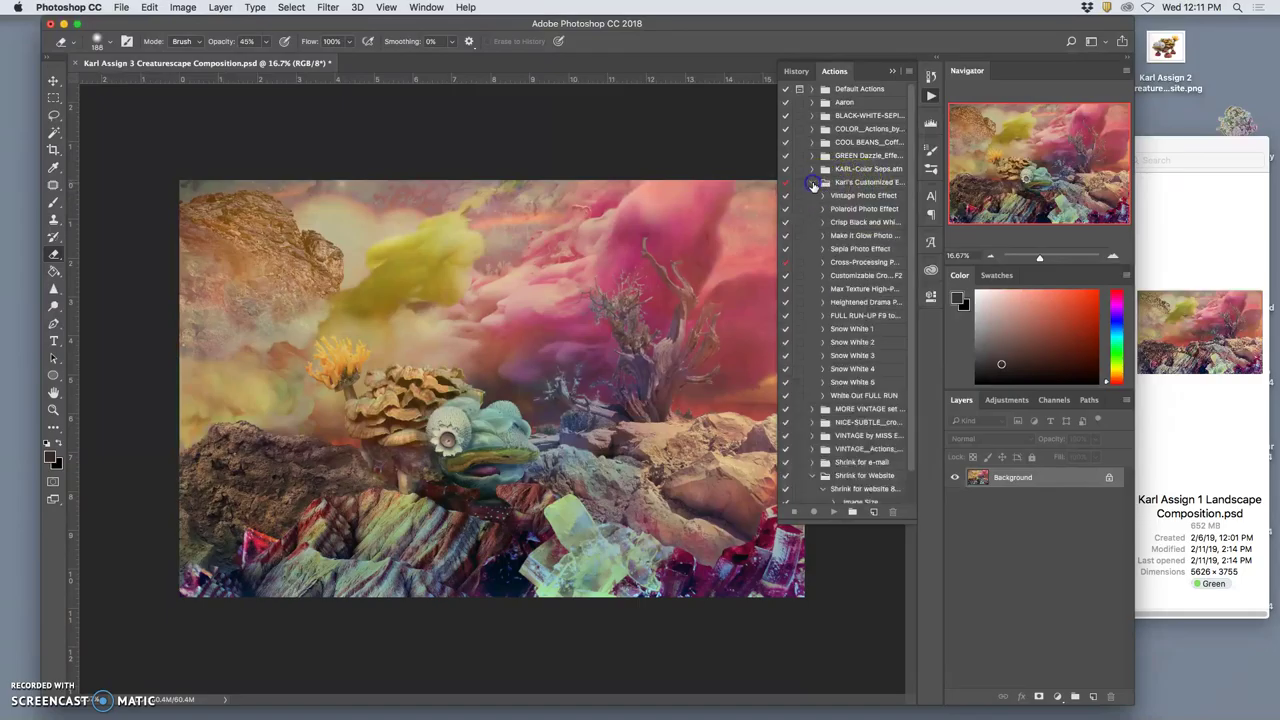
pyautogui.click(857, 317)
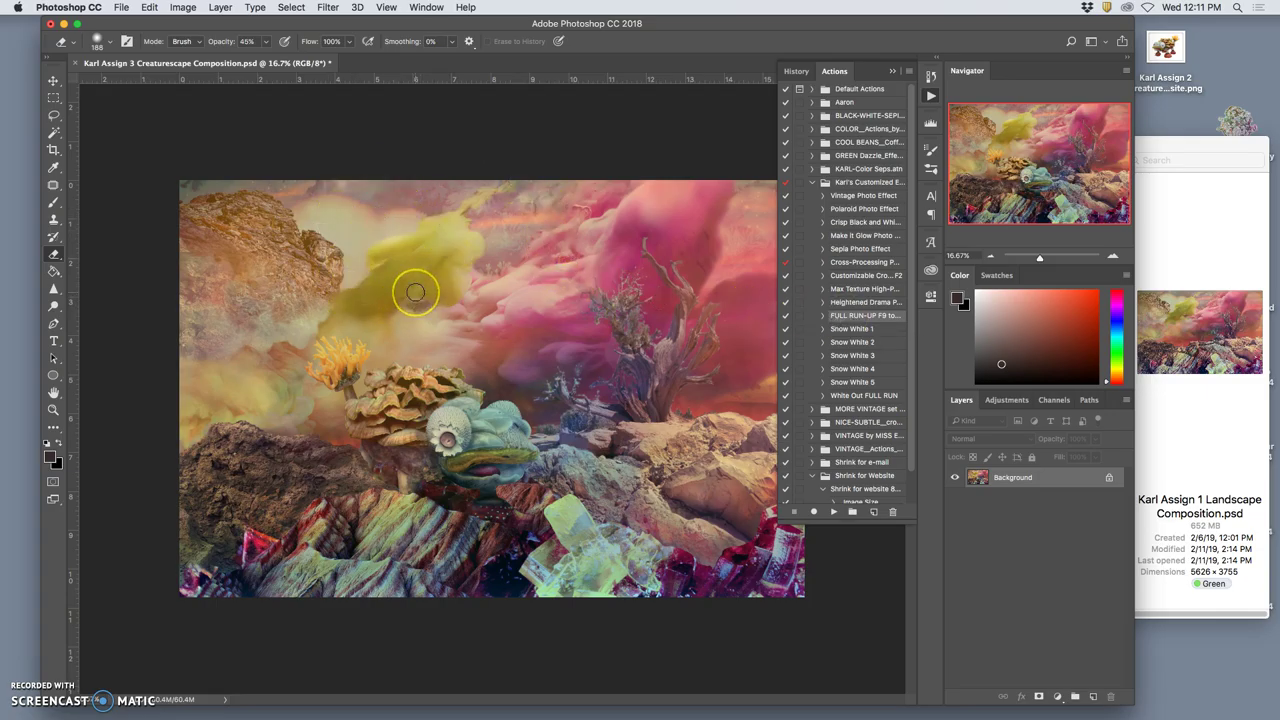
pyautogui.moveTo(415, 292)
pyautogui.mouseDown()
pyautogui.moveTo(431, 306)
pyautogui.moveTo(849, 316)
pyautogui.moveTo(848, 512)
pyautogui.moveTo(834, 514)
pyautogui.mouseUp()
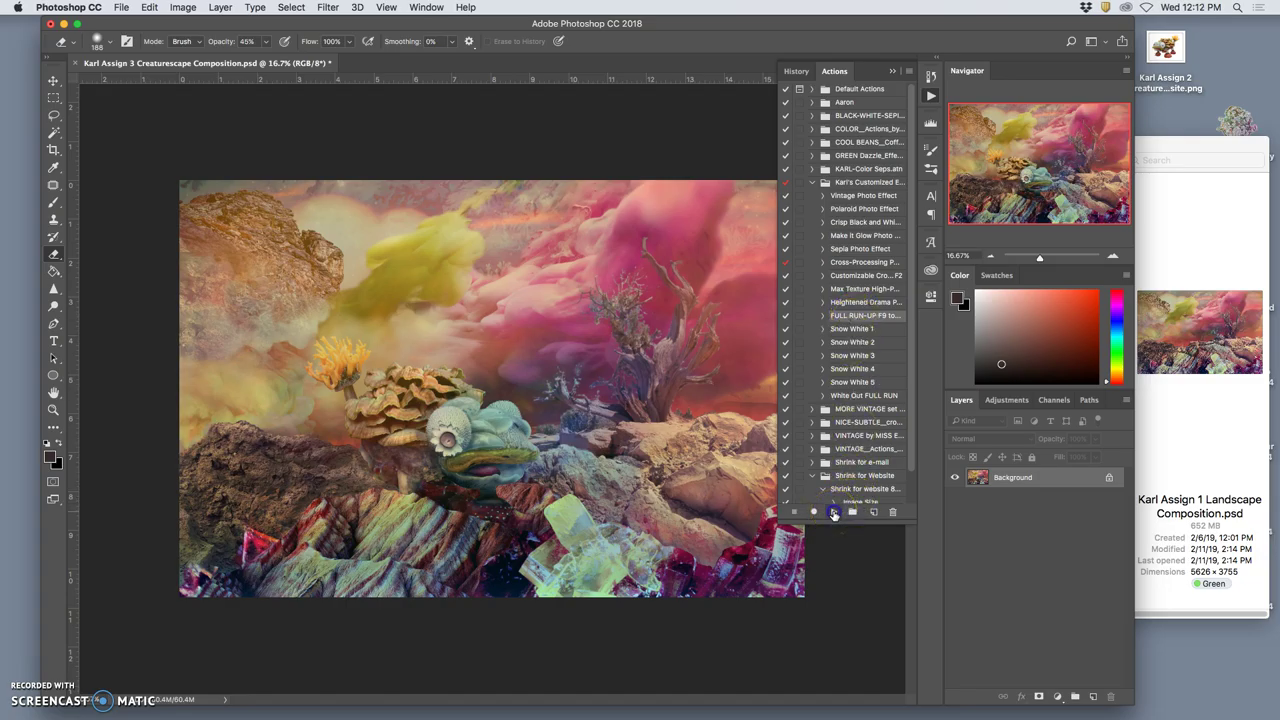
pyautogui.click(834, 514)
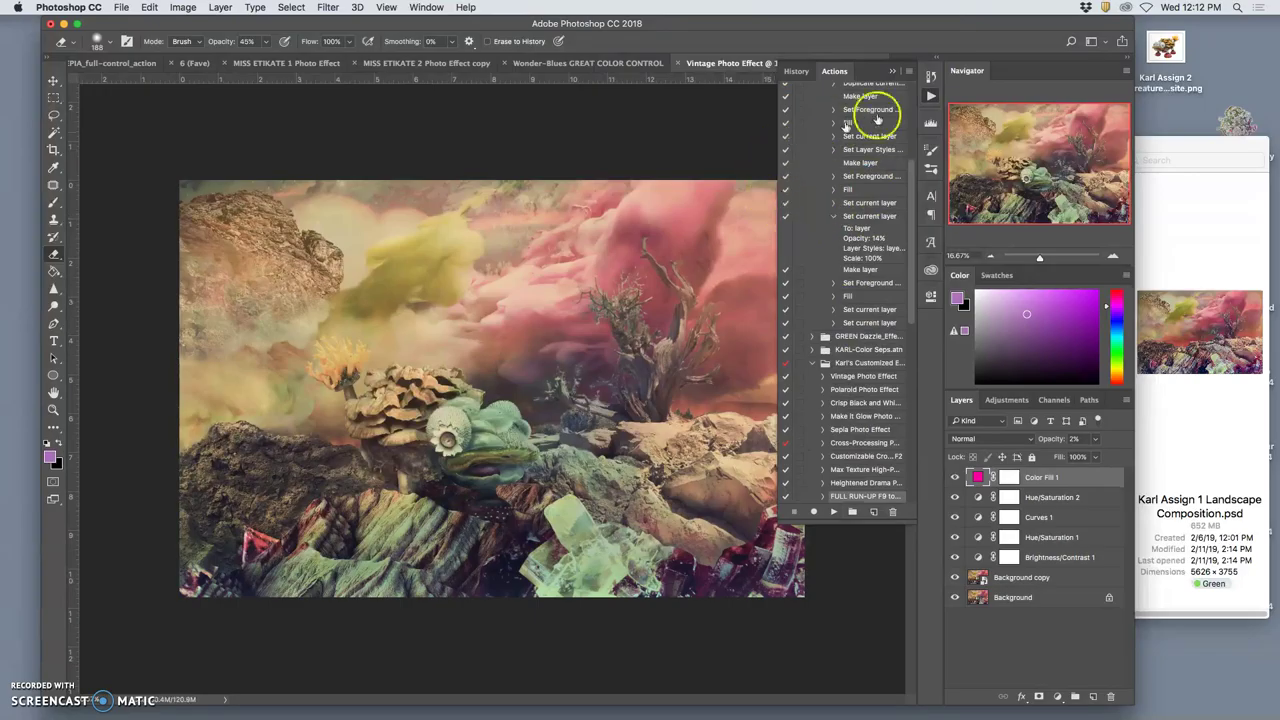
pyautogui.click(906, 64)
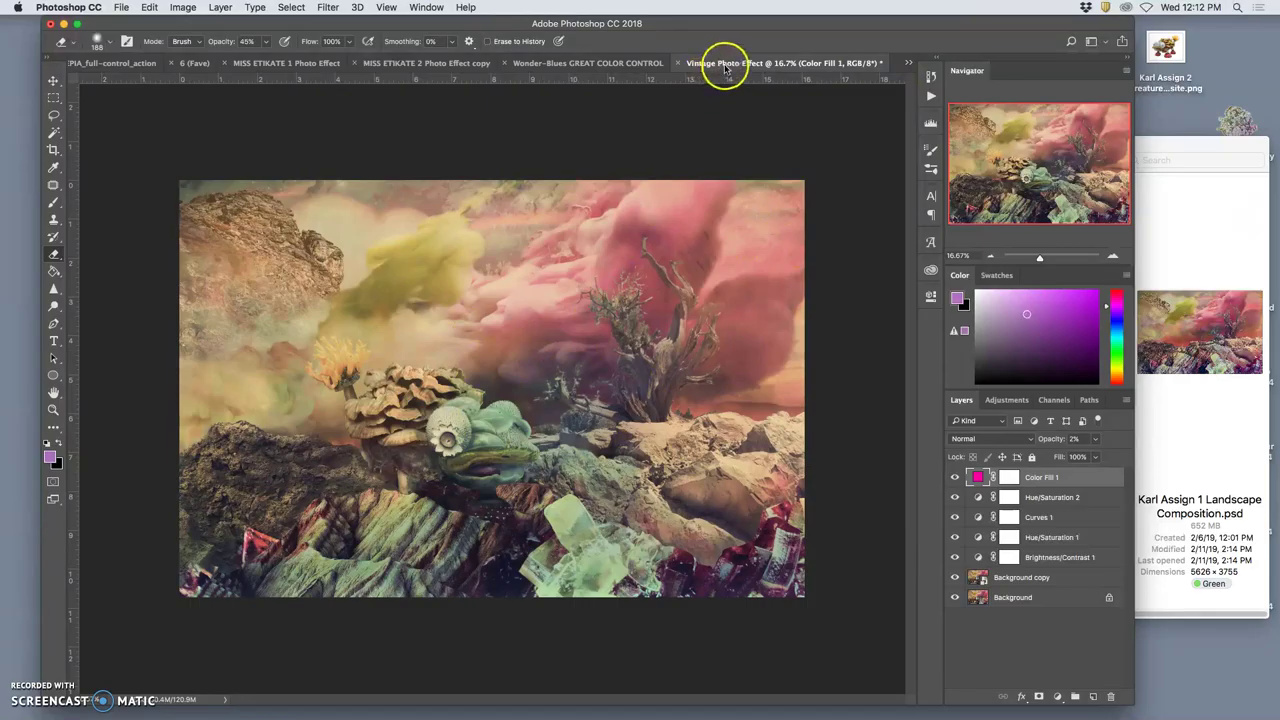
# Apply Window > Arrange > Float All in Windows so each effect document gets its own window.
pyautogui.click(426, 7)
pyautogui.moveTo(436, 25)
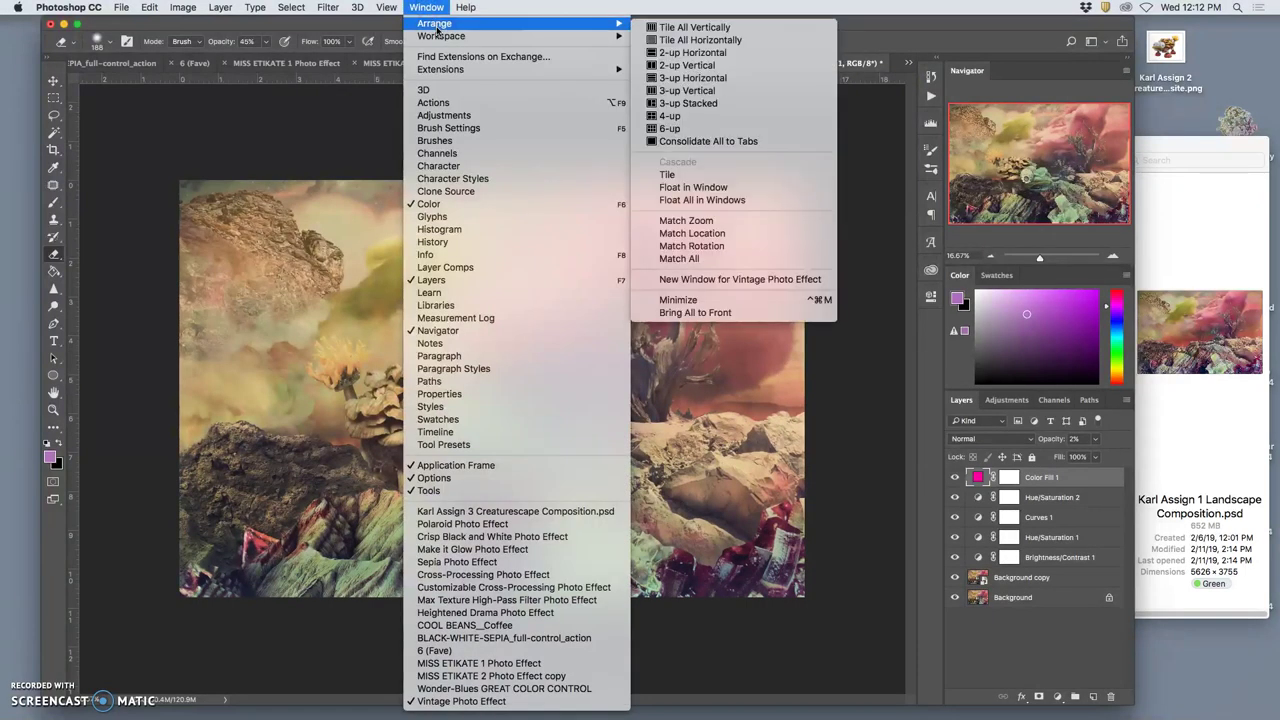
pyautogui.click(442, 28)
pyautogui.click(717, 200)
pyautogui.moveTo(747, 127); pyautogui.dragTo(368, 173)
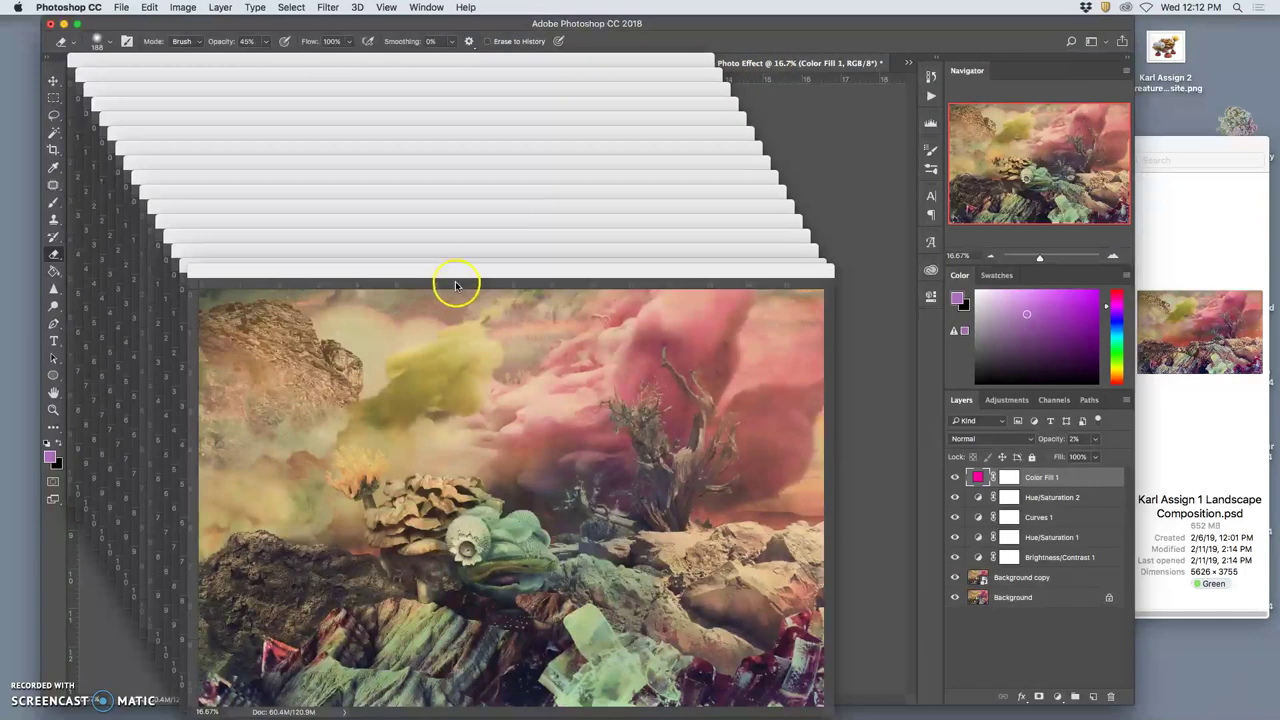
pyautogui.click(650, 372)
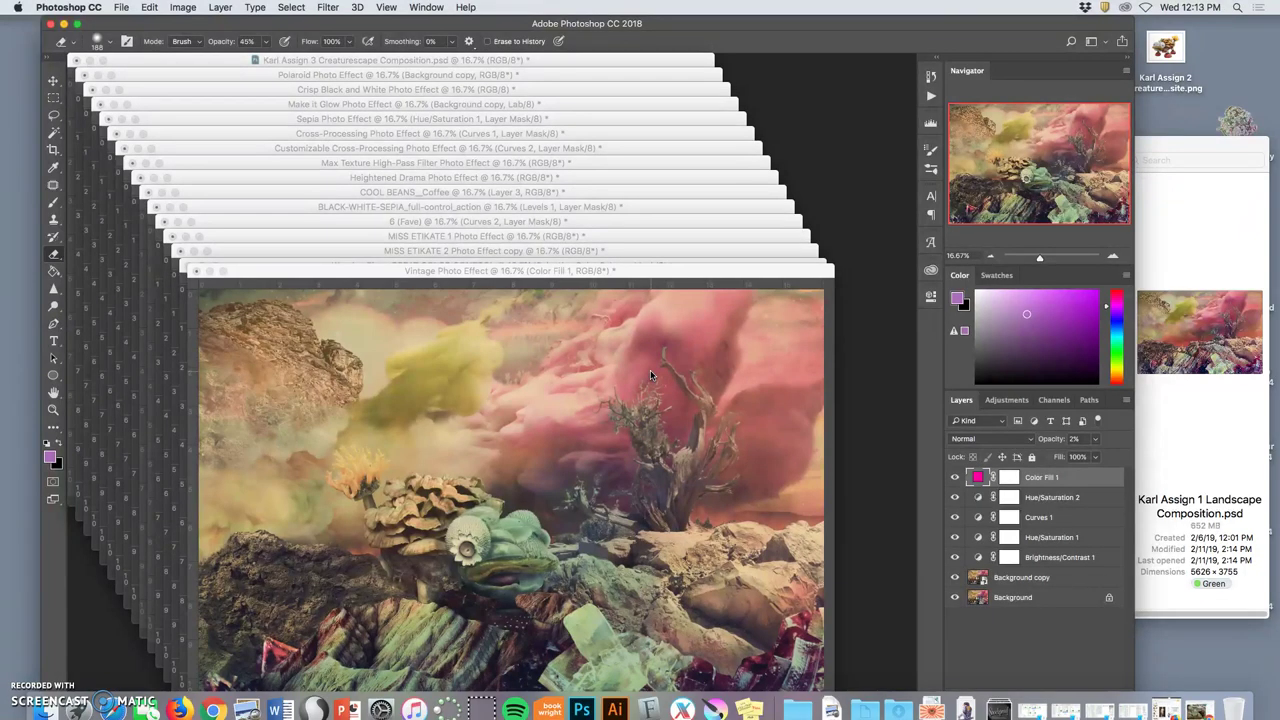
# Minimize the Heightened Drama, Wonder-Blues and Cross-Processing documents to the Dock.
pyautogui.hotkey('ctrl', 'Up')
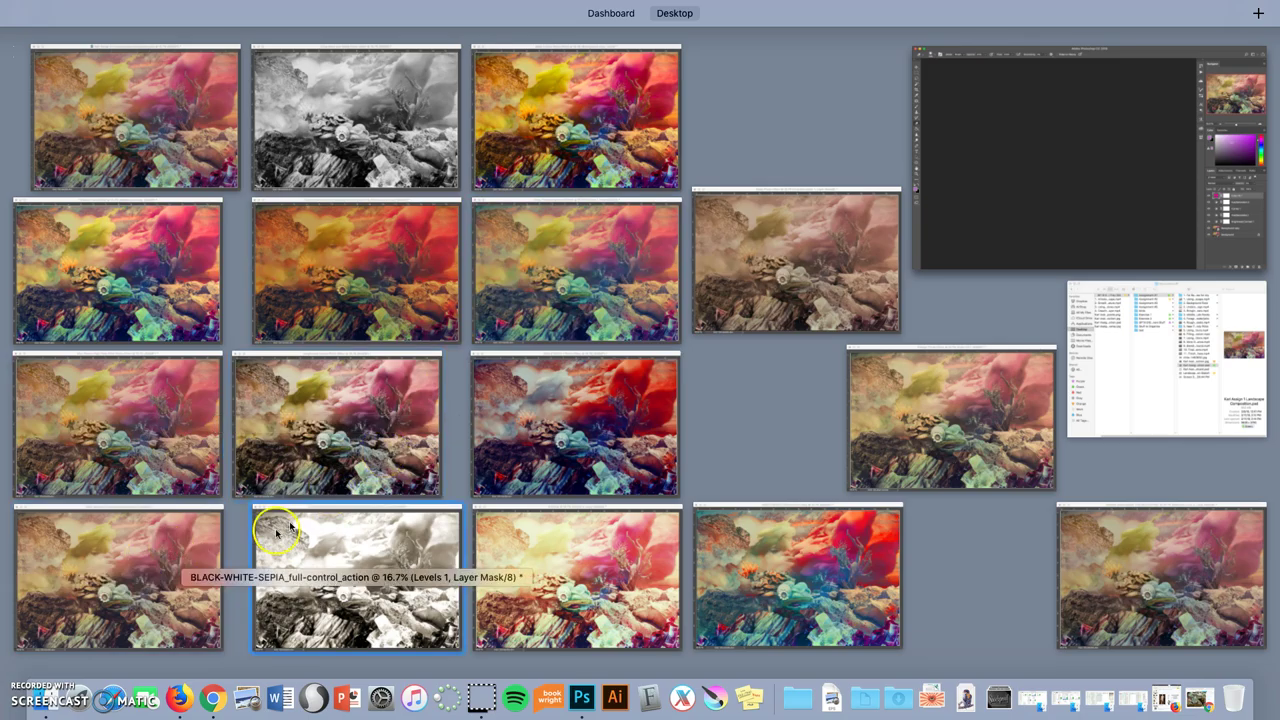
pyautogui.click(369, 472)
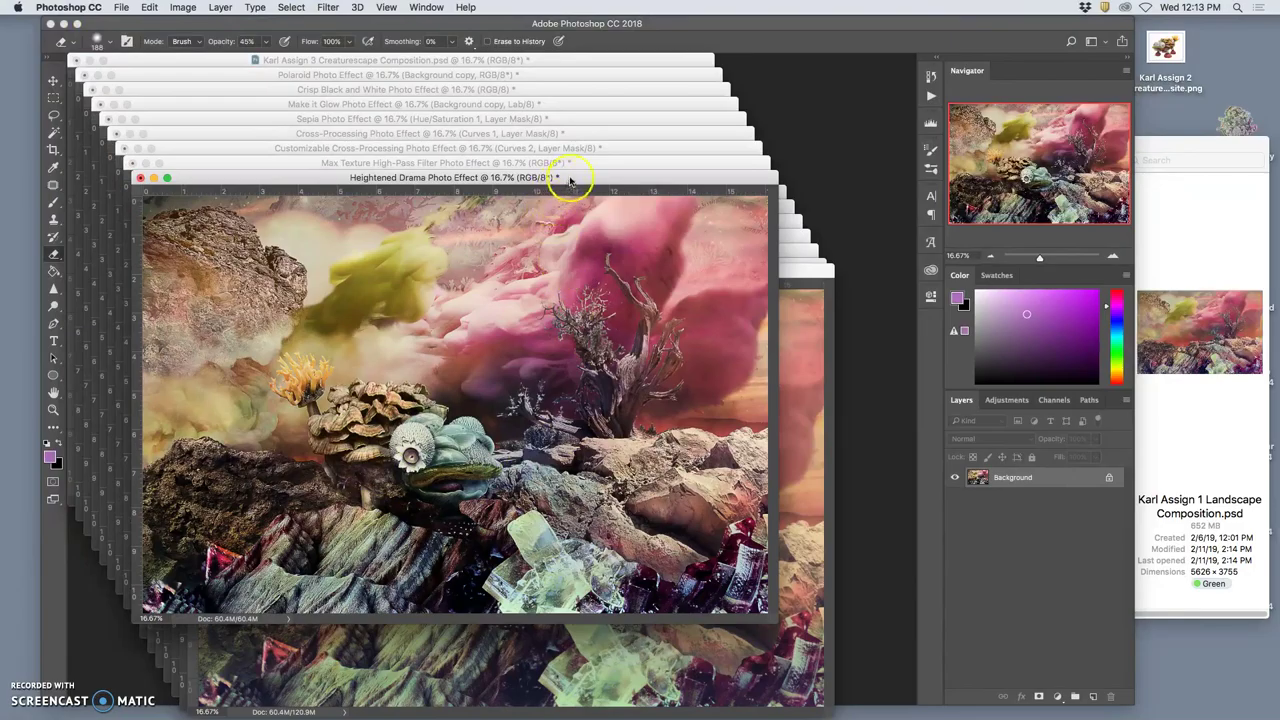
pyautogui.moveTo(570, 180); pyautogui.dragTo(1017, 28)
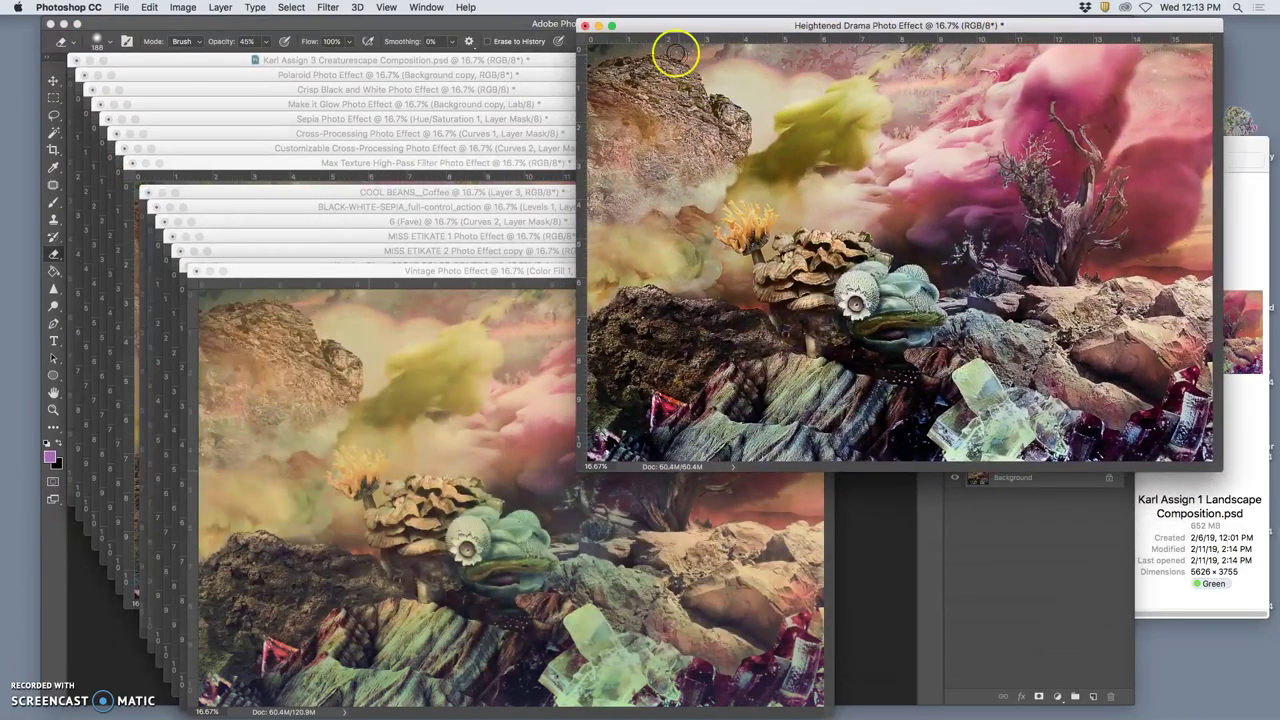
pyautogui.click(599, 27)
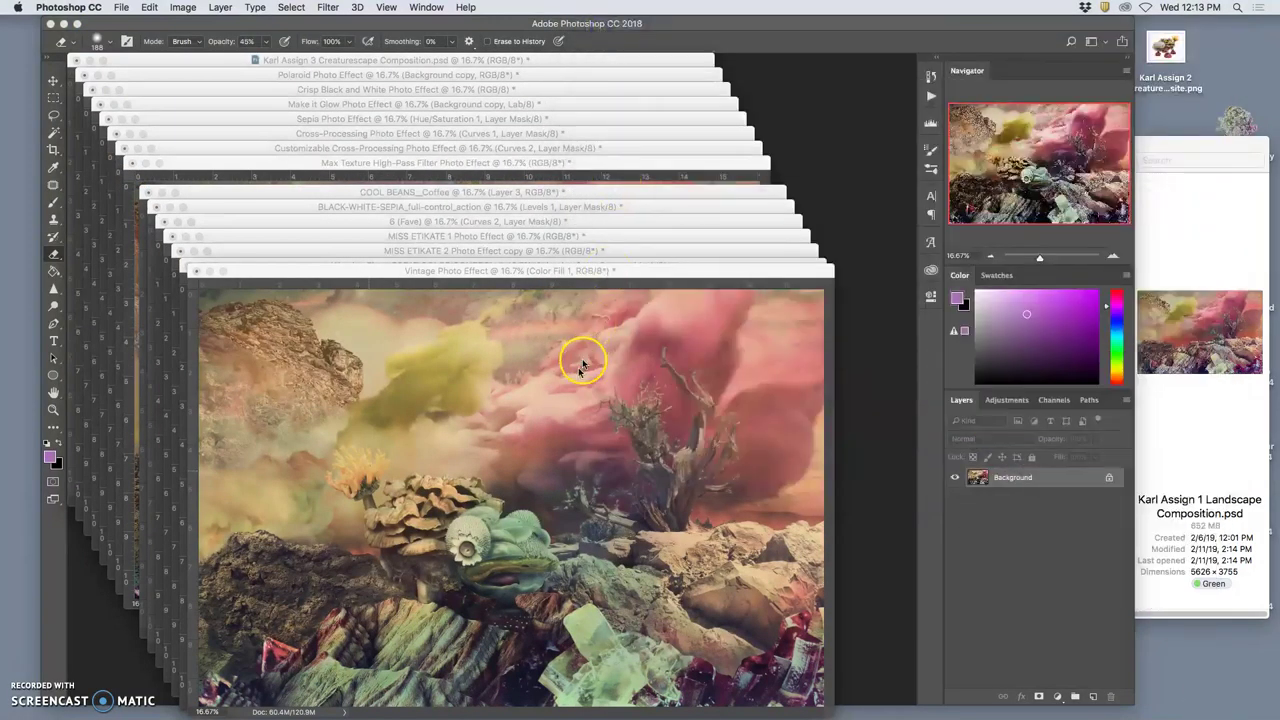
pyautogui.click(686, 523)
pyautogui.hotkey('ctrl', 'Up')
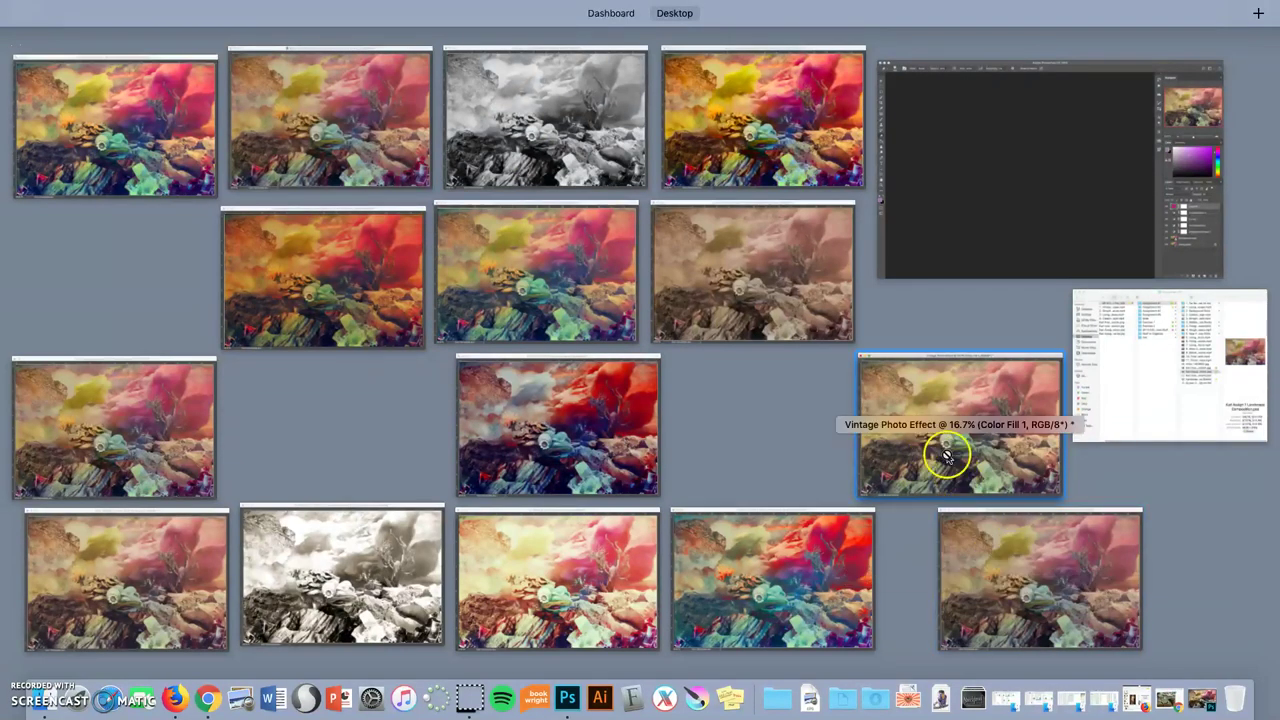
pyautogui.click(992, 547)
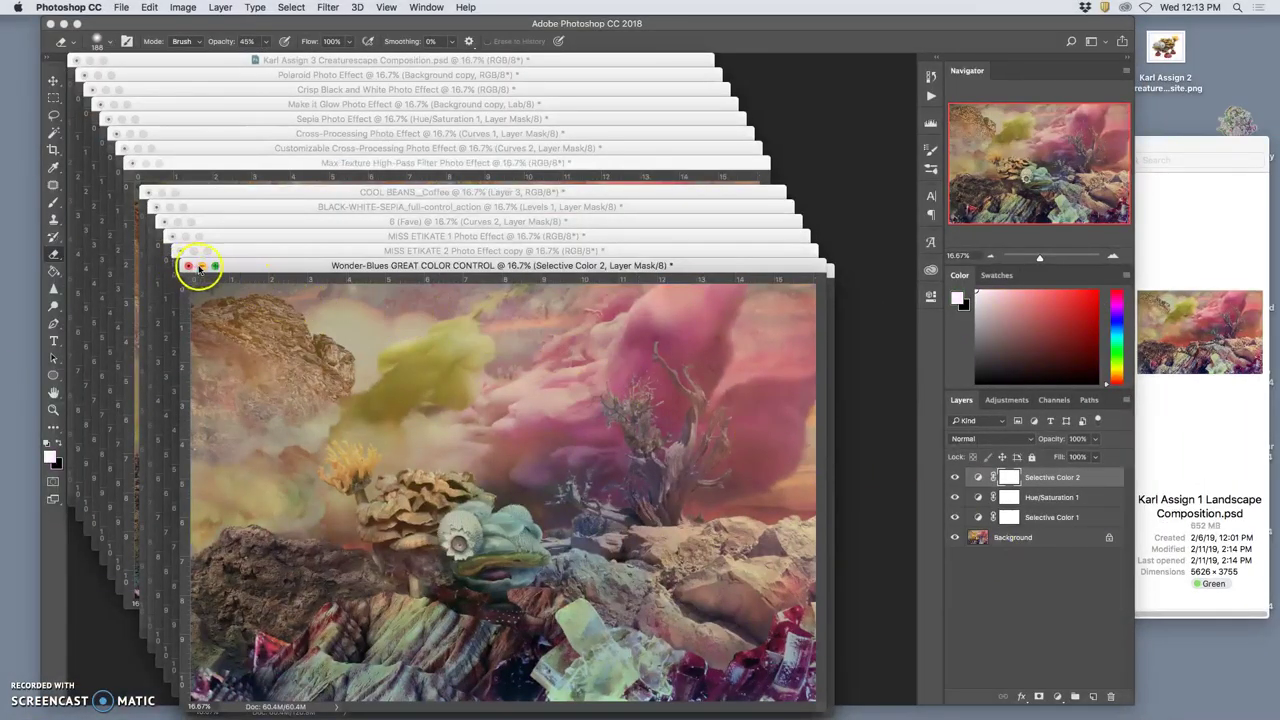
pyautogui.click(201, 267)
pyautogui.hotkey('ctrl', 'Up')
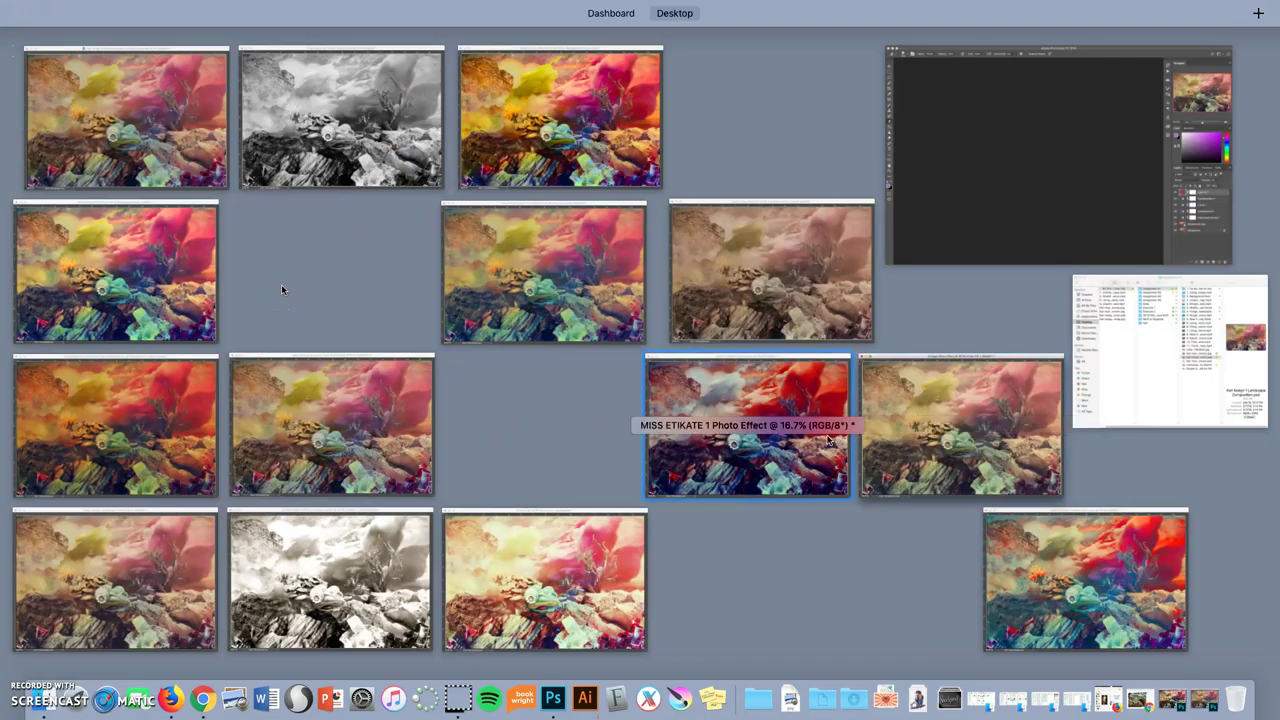
pyautogui.click(601, 288)
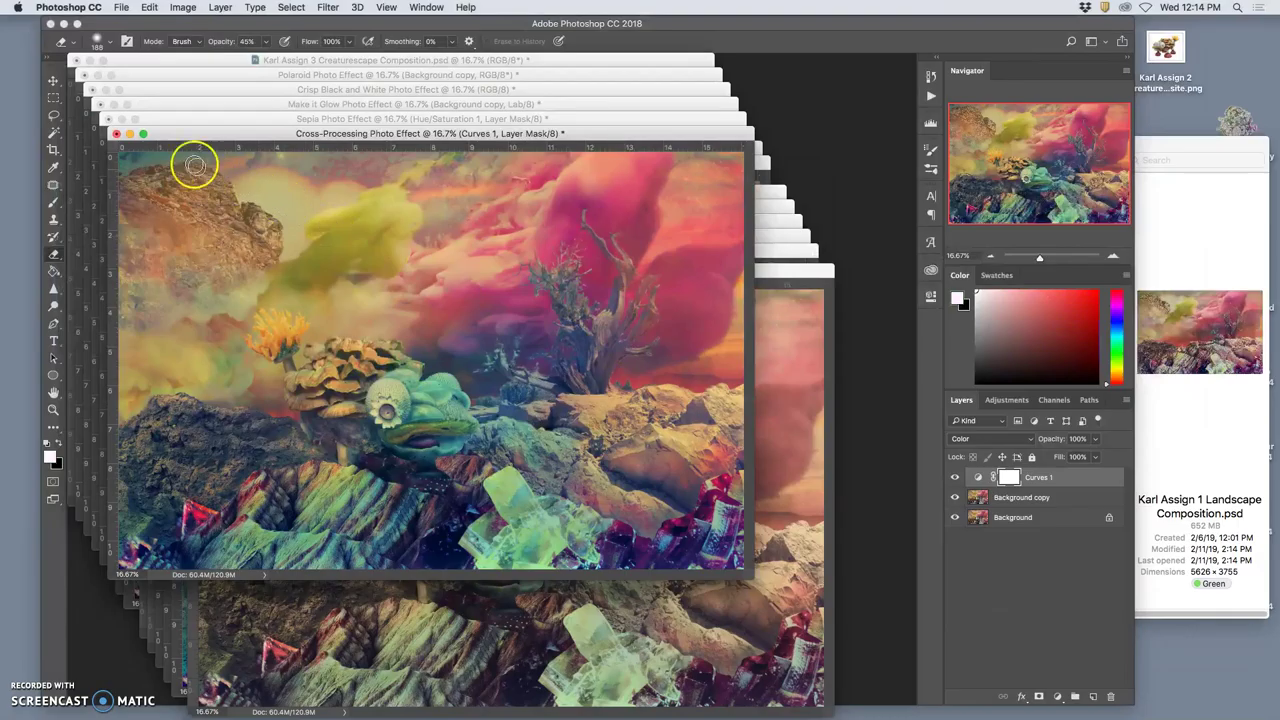
pyautogui.click(131, 135)
# Enlarge the Crisp Black and White window and review all windows in the overview.
pyautogui.hotkey('ctrl', 'Up')
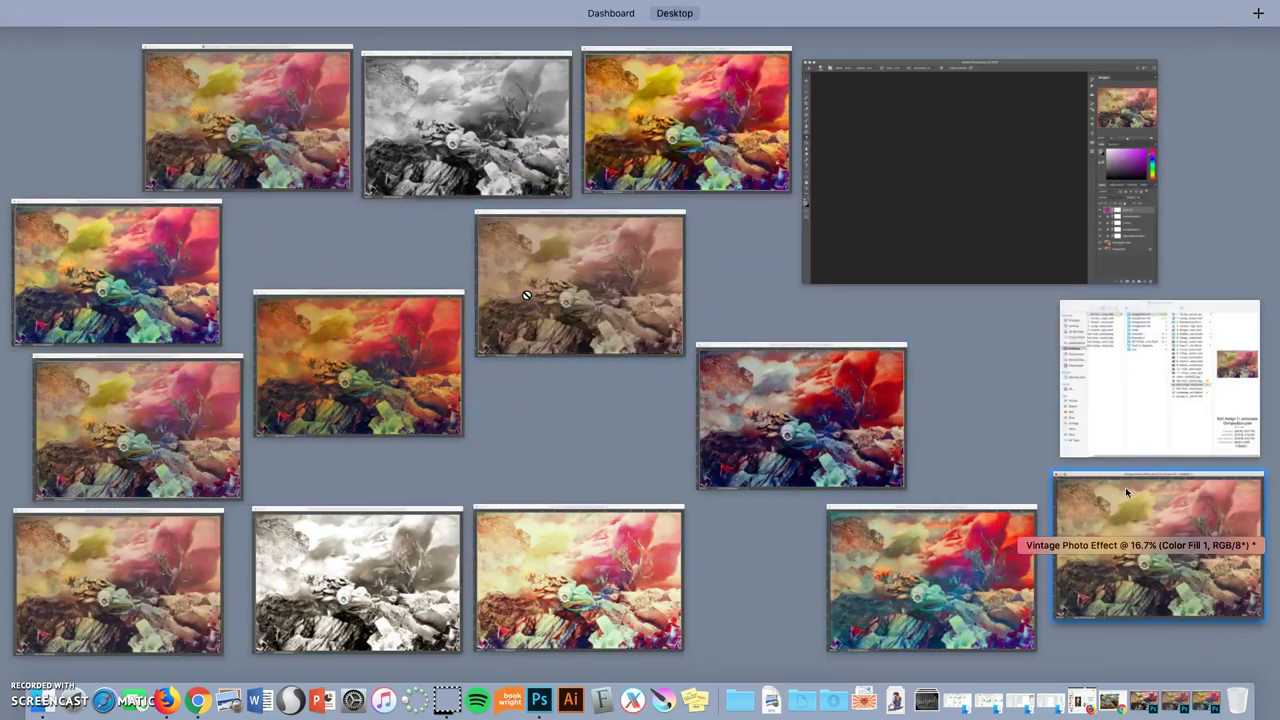
pyautogui.click(1170, 523)
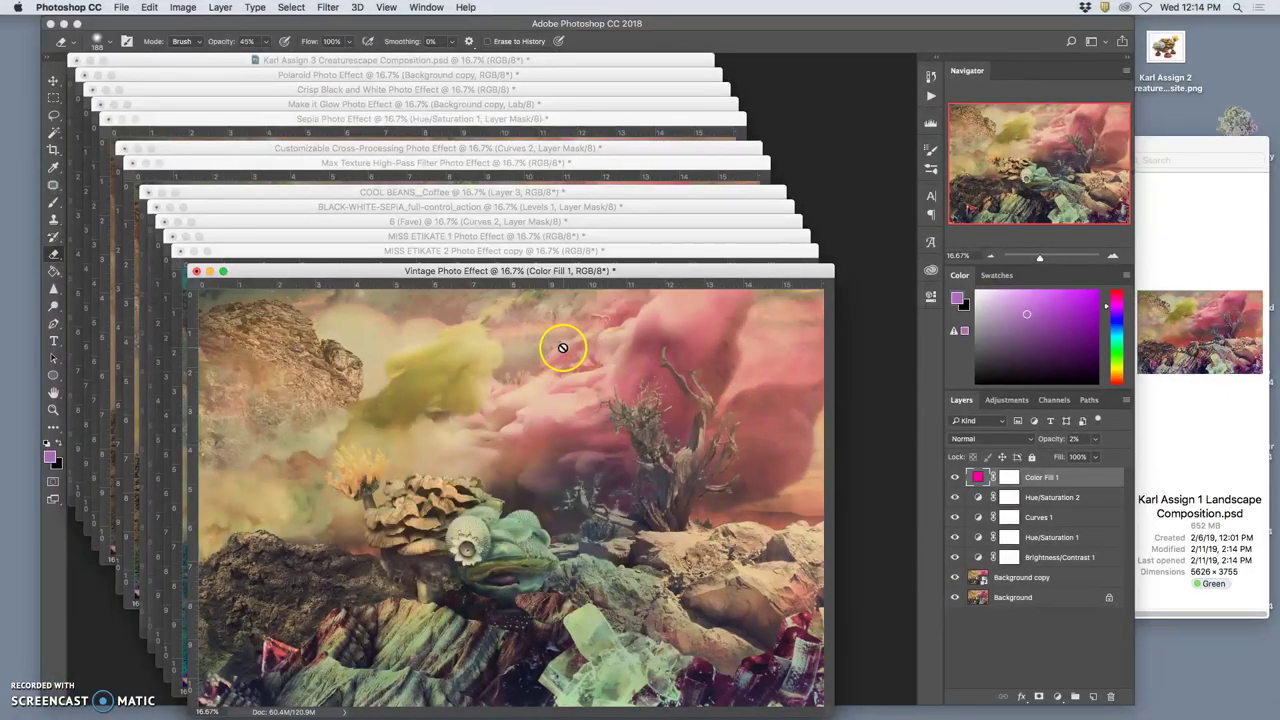
pyautogui.hotkey('ctrl', 'Up')
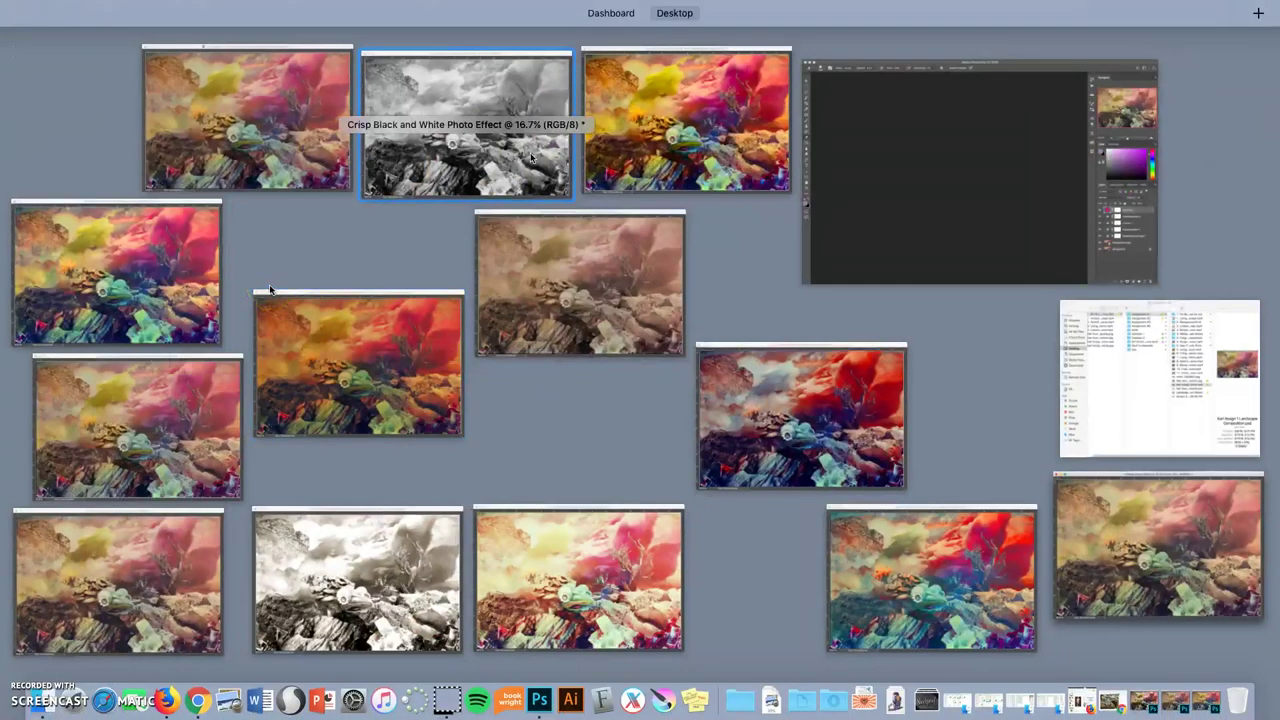
pyautogui.click(480, 143)
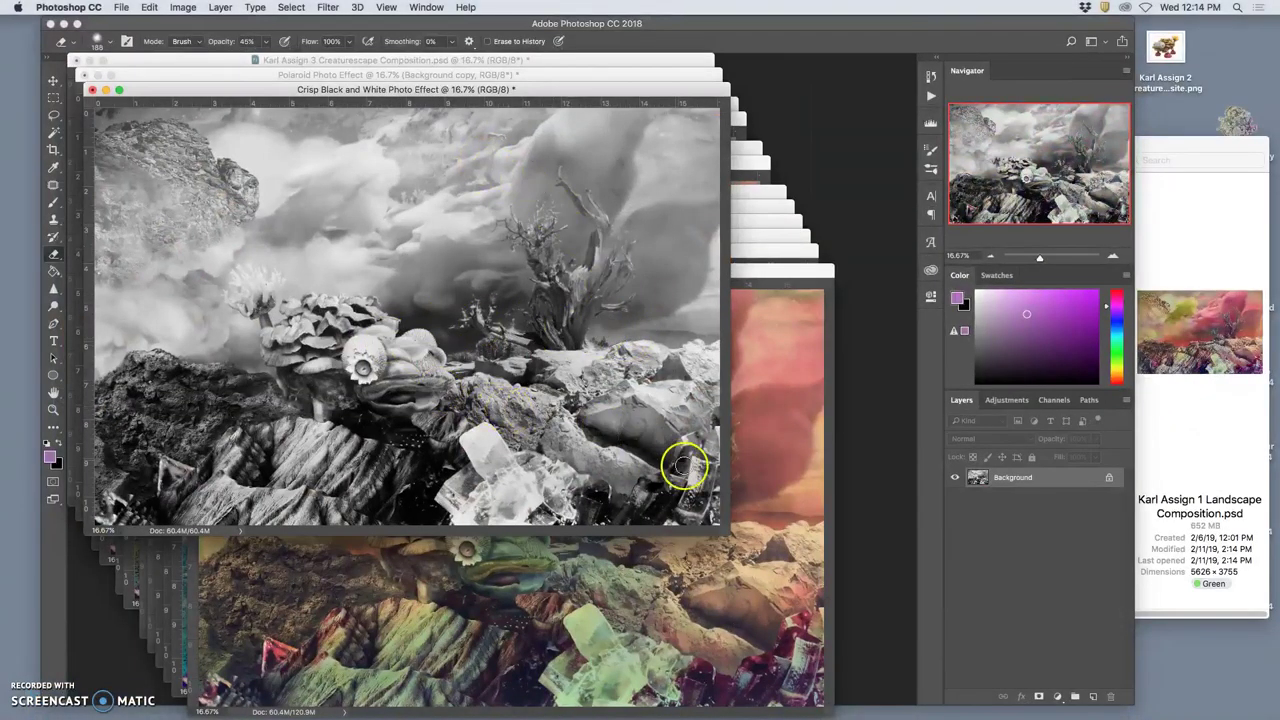
pyautogui.moveTo(723, 525); pyautogui.dragTo(847, 605)
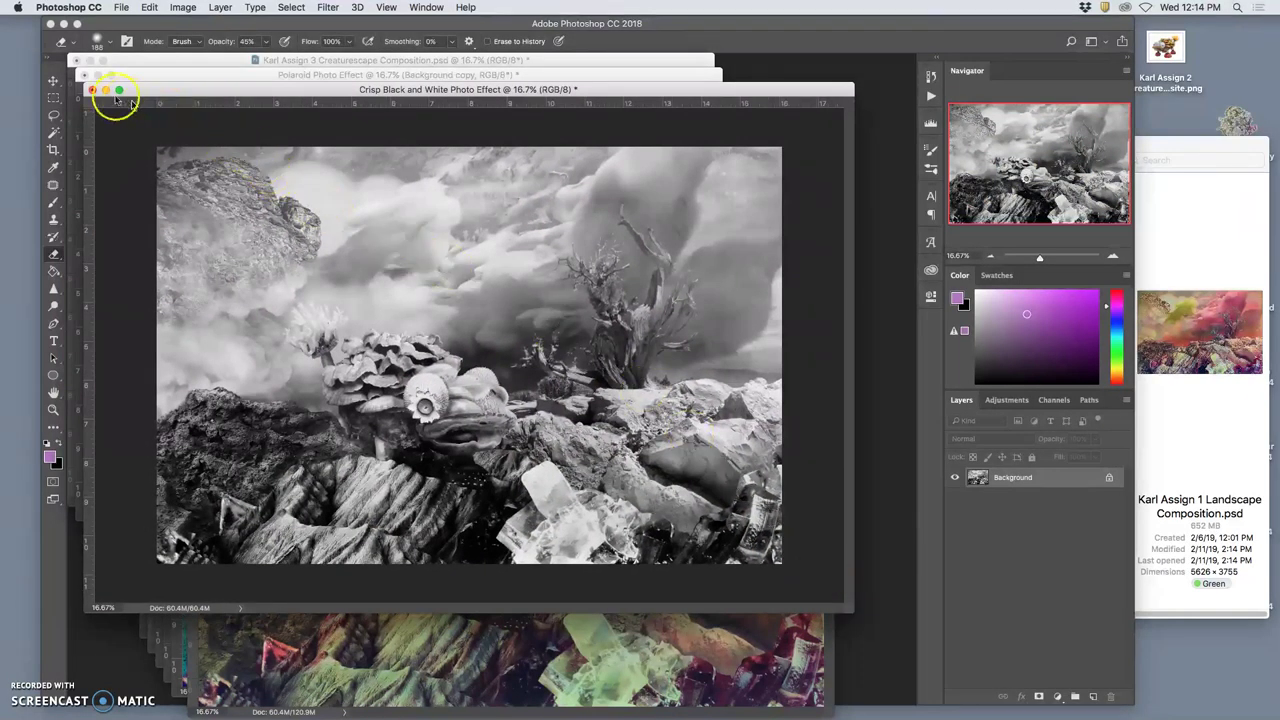
pyautogui.hotkey('ctrl', 'Up')
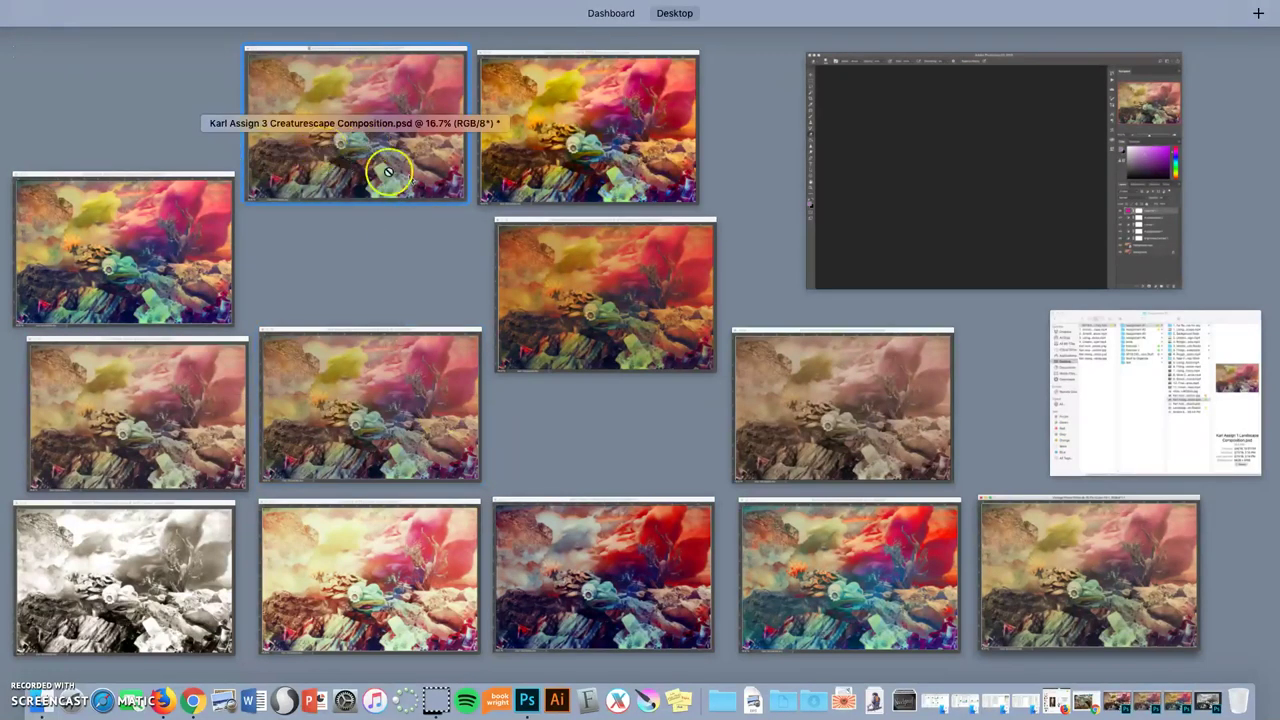
# Close Make it Glow, Vintage Photo Effect, MISS ETIKATE 2 copy, MISS ETIKATE 1 and 6 (Fave) without saving.
pyautogui.click(556, 172)
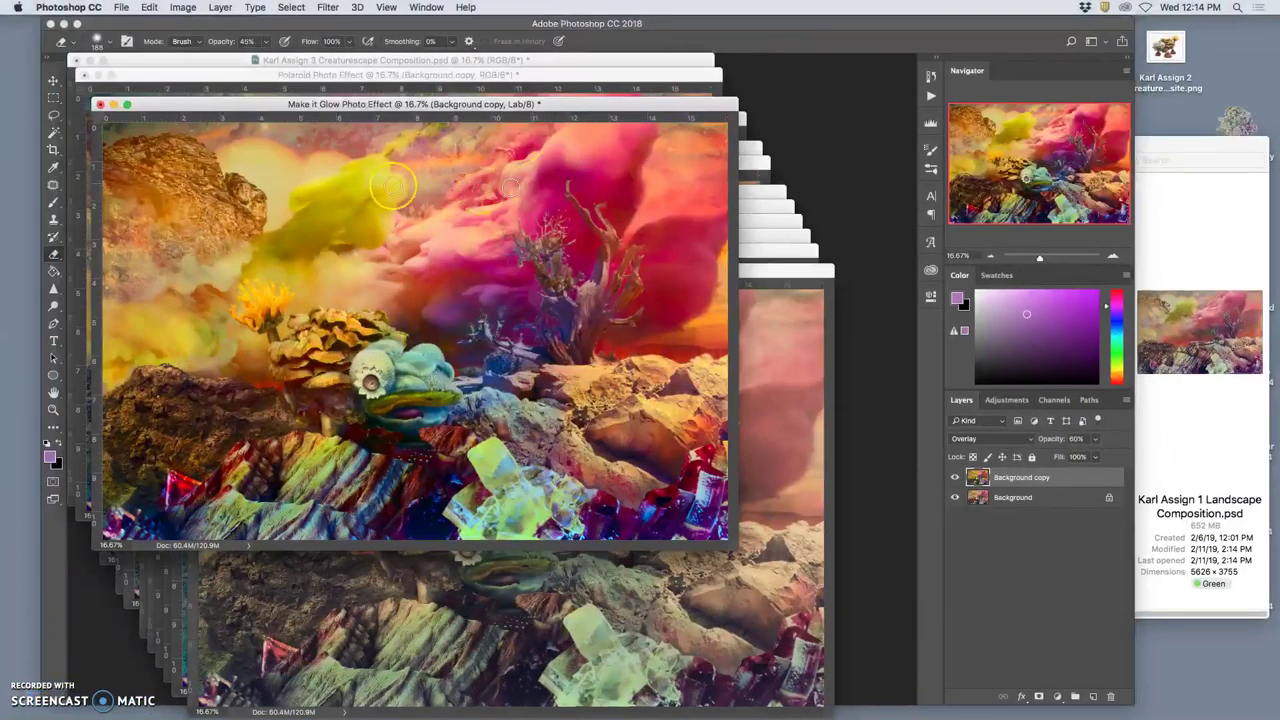
pyautogui.click(100, 104)
pyautogui.click(582, 246)
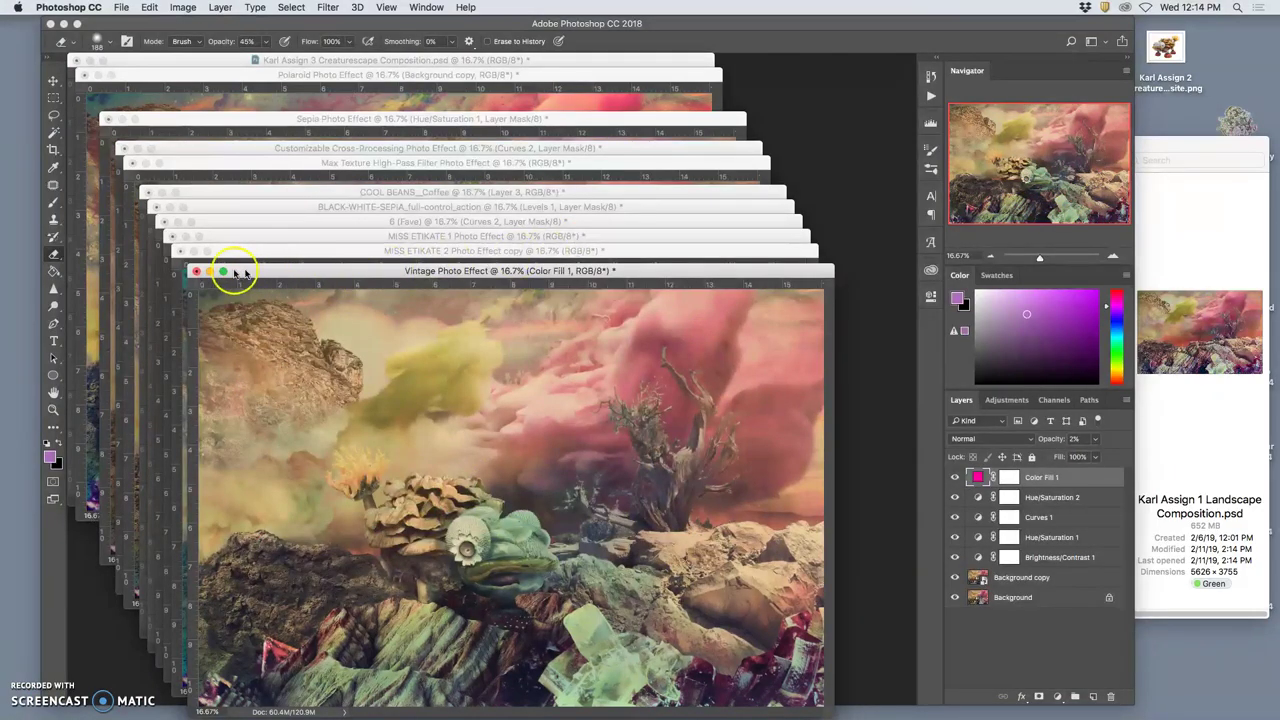
pyautogui.click(196, 271)
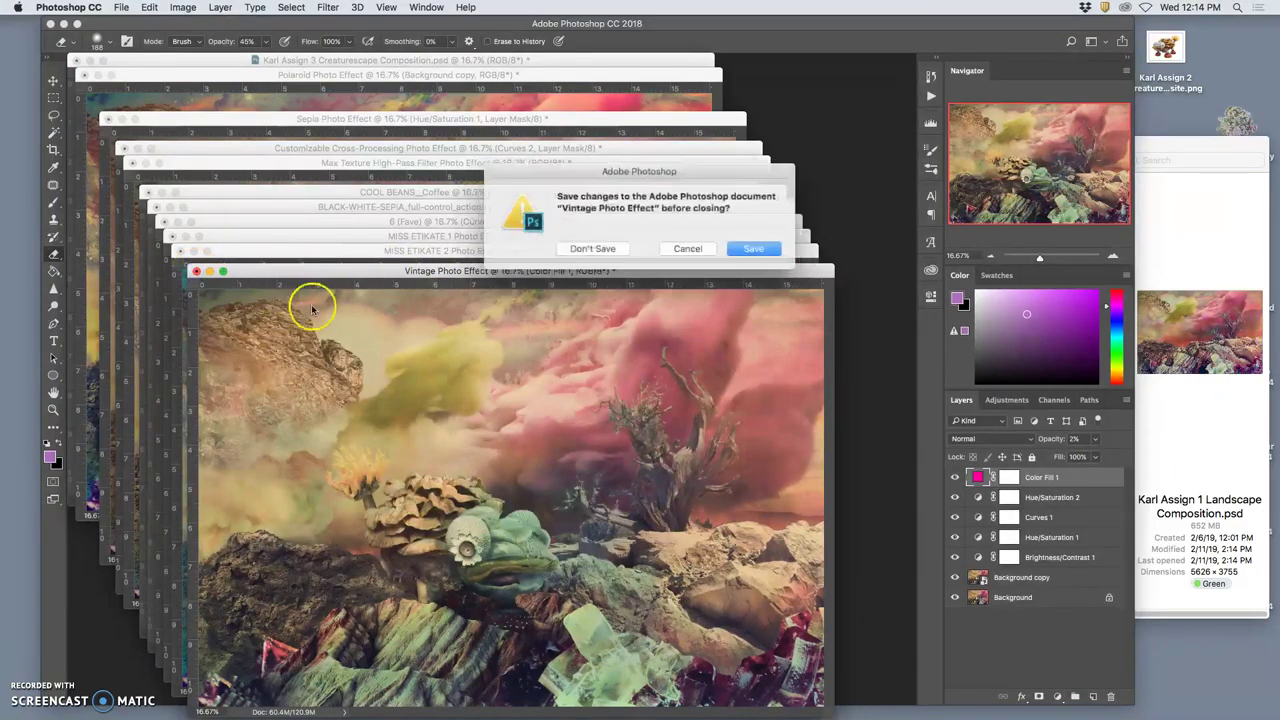
pyautogui.click(571, 246)
pyautogui.click(181, 252)
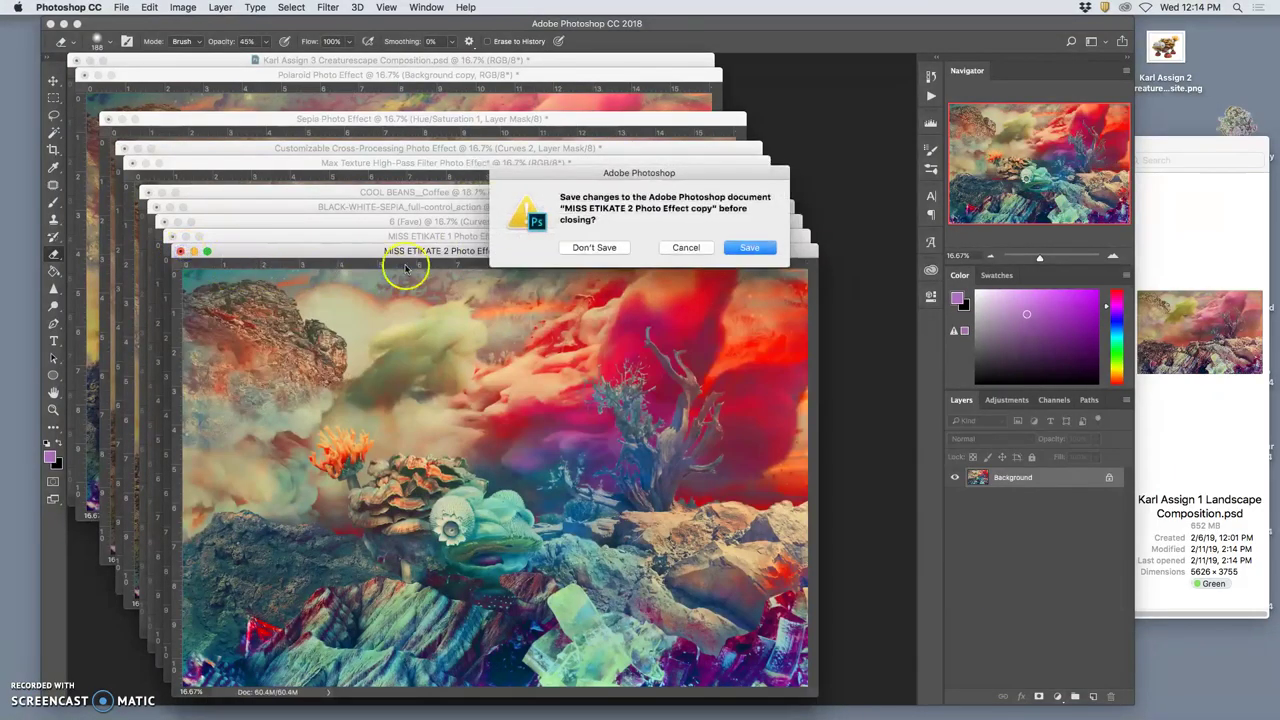
pyautogui.click(578, 248)
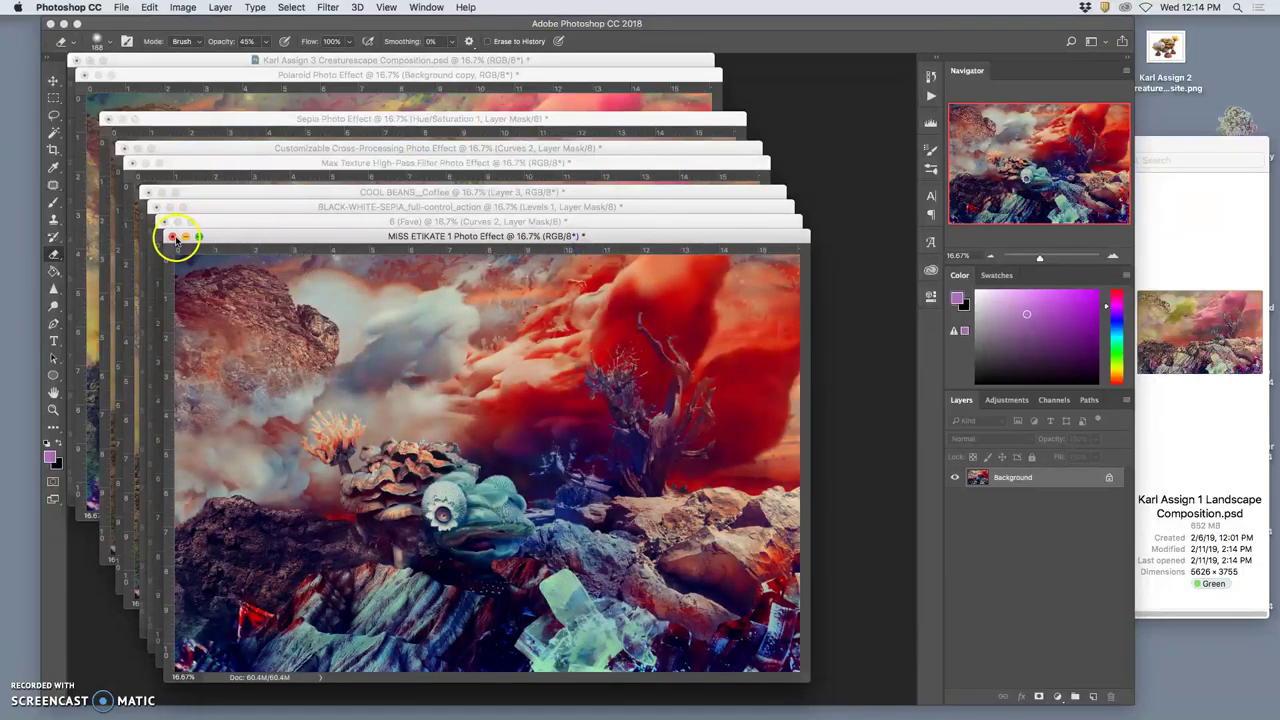
pyautogui.click(172, 237)
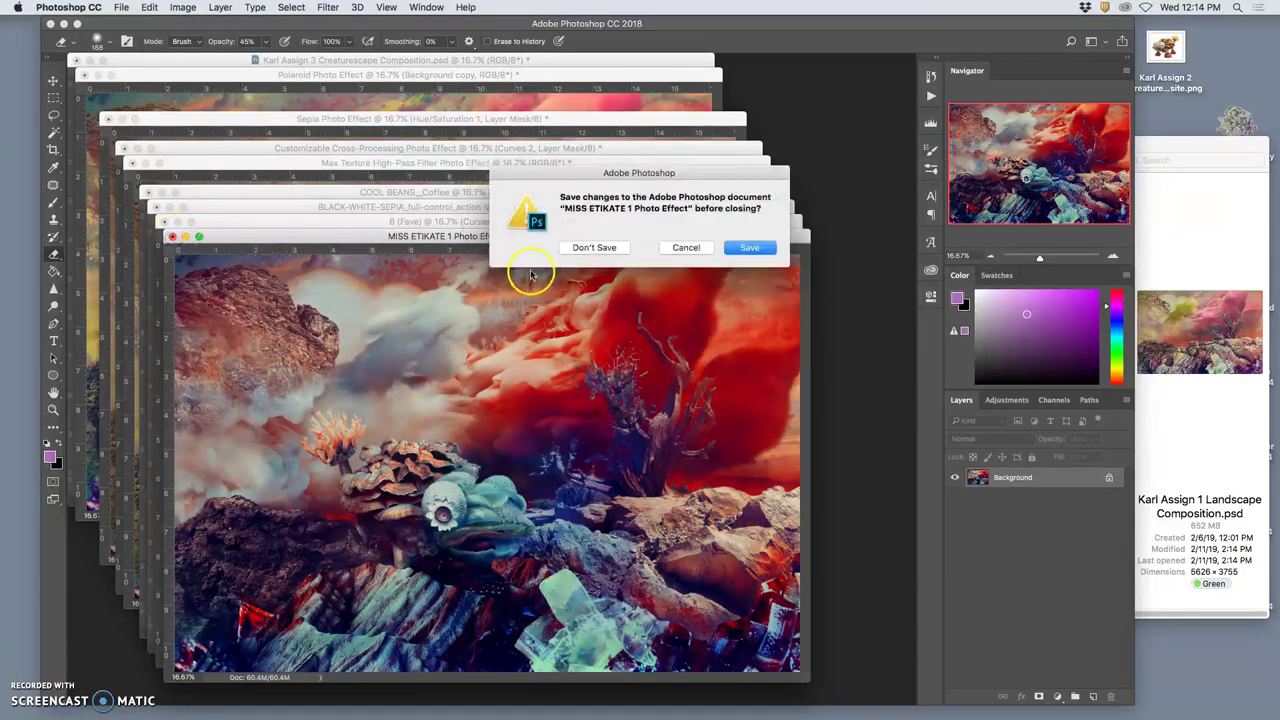
pyautogui.click(590, 248)
pyautogui.click(163, 222)
pyautogui.click(596, 248)
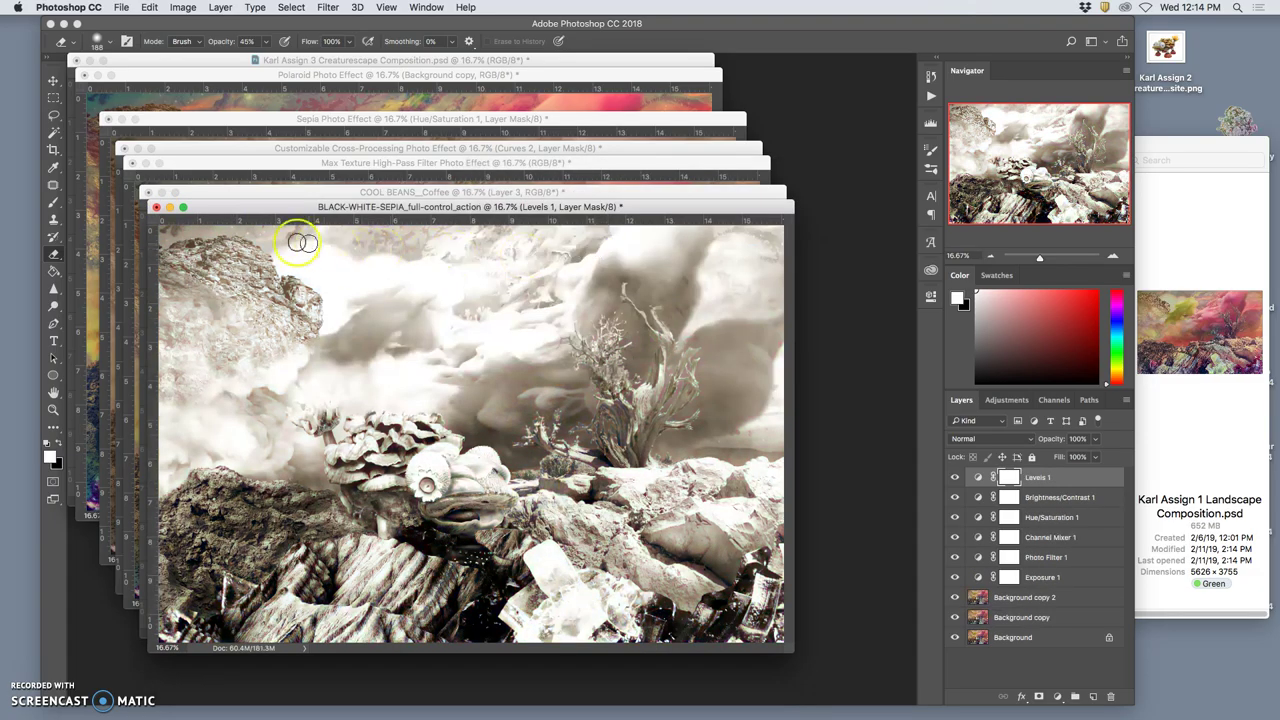
# Close BLACK-WHITE-SEPIA, COOL BEANS_Coffee, Cross-Processing, Sepia and Polaroid unsaved; minimize Max Texture.
pyautogui.click(157, 210)
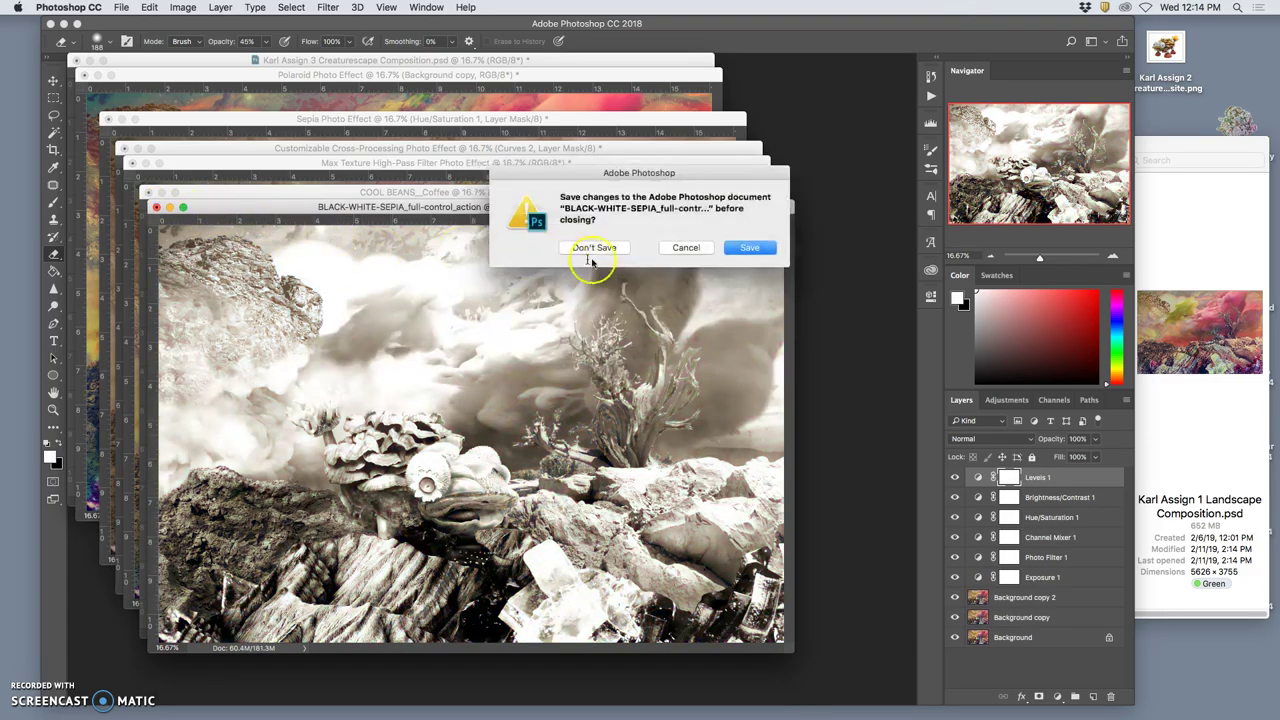
pyautogui.click(596, 248)
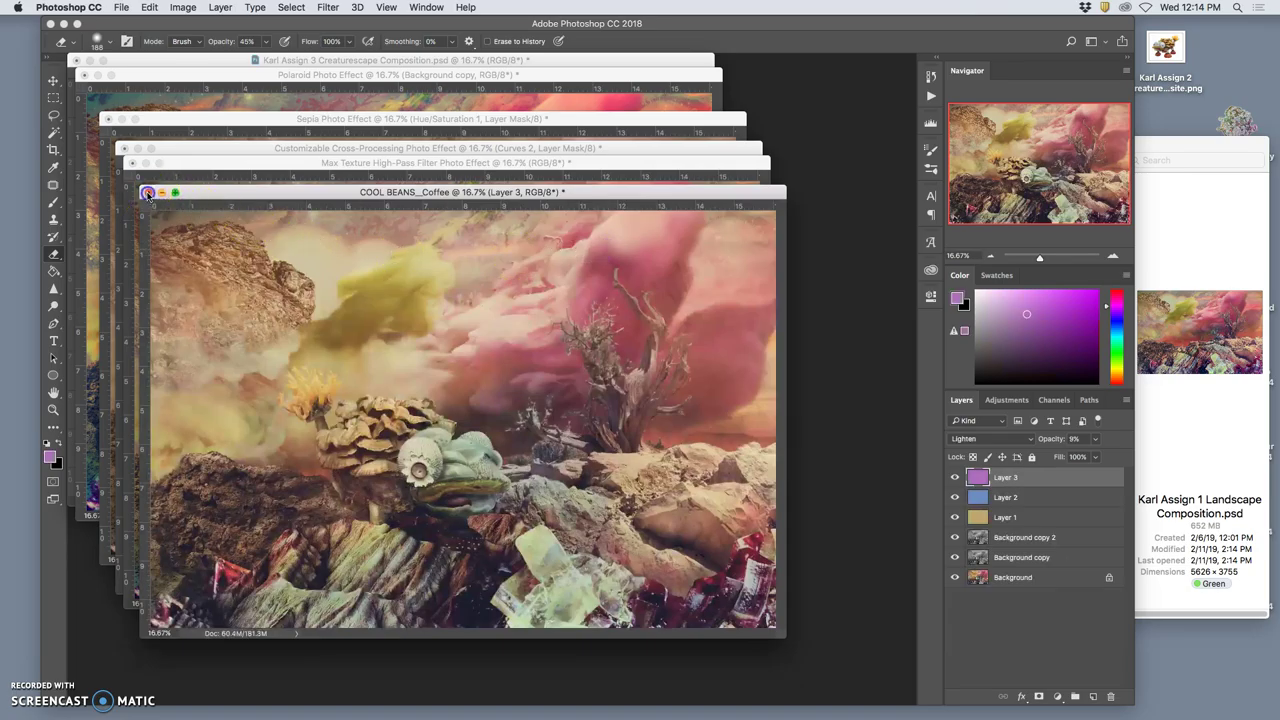
pyautogui.click(147, 193)
pyautogui.click(596, 248)
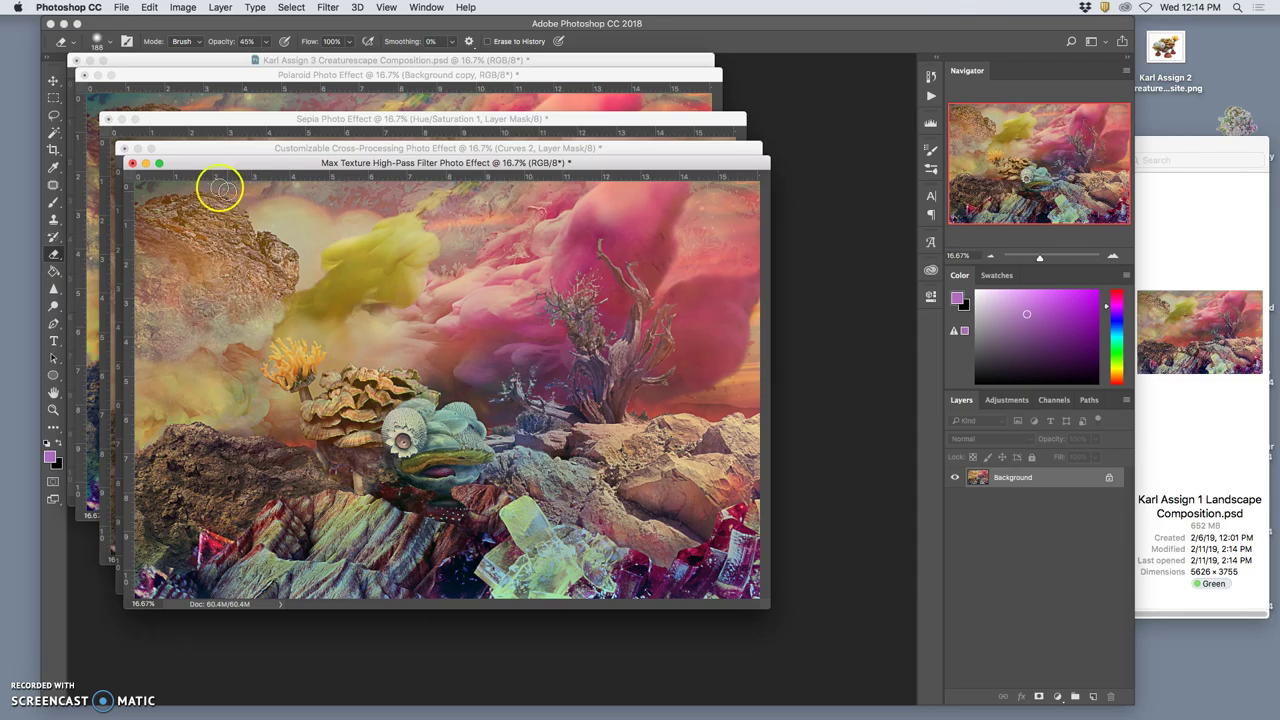
pyautogui.click(145, 163)
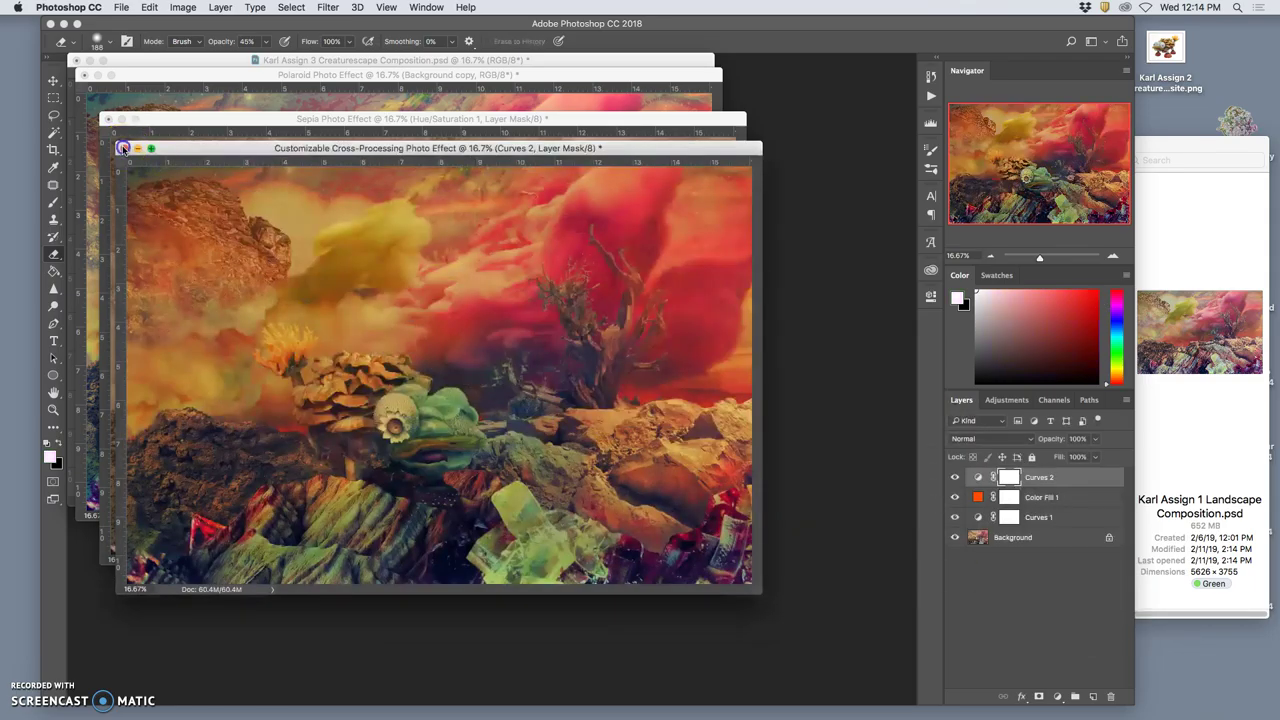
pyautogui.click(123, 148)
pyautogui.click(580, 248)
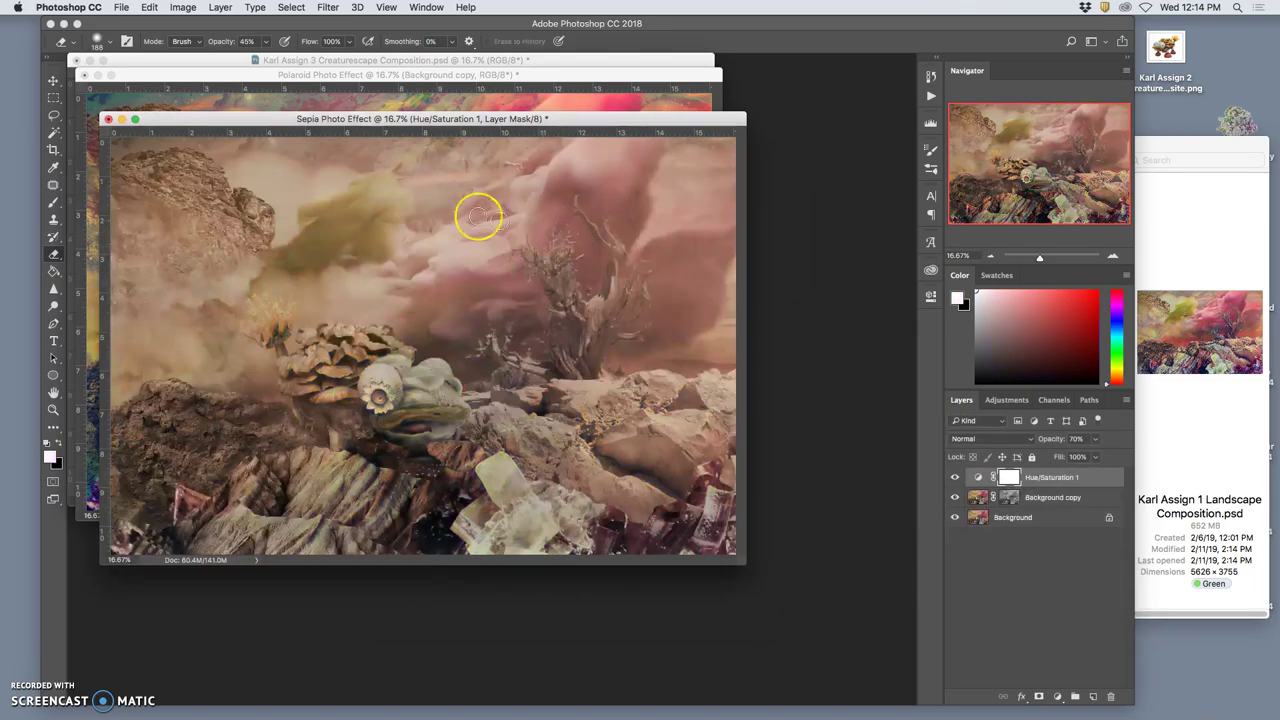
pyautogui.click(108, 120)
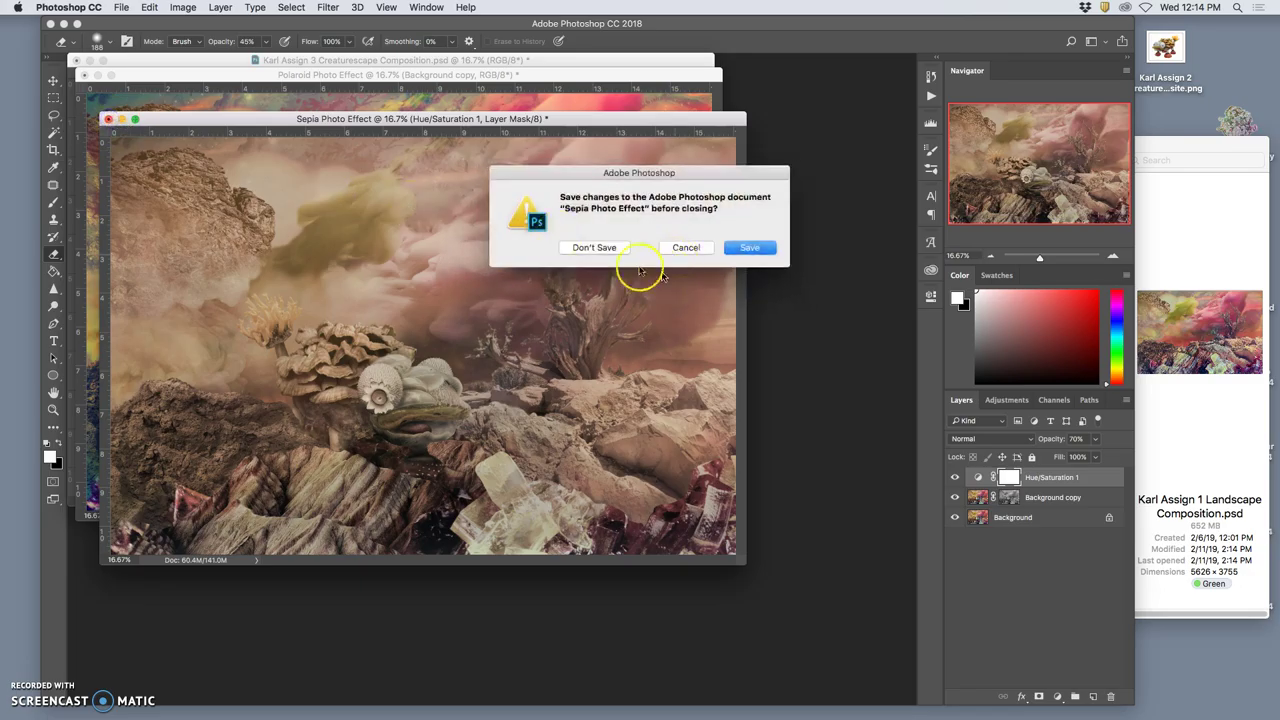
pyautogui.click(608, 250)
pyautogui.moveTo(261, 79); pyautogui.dragTo(424, 180)
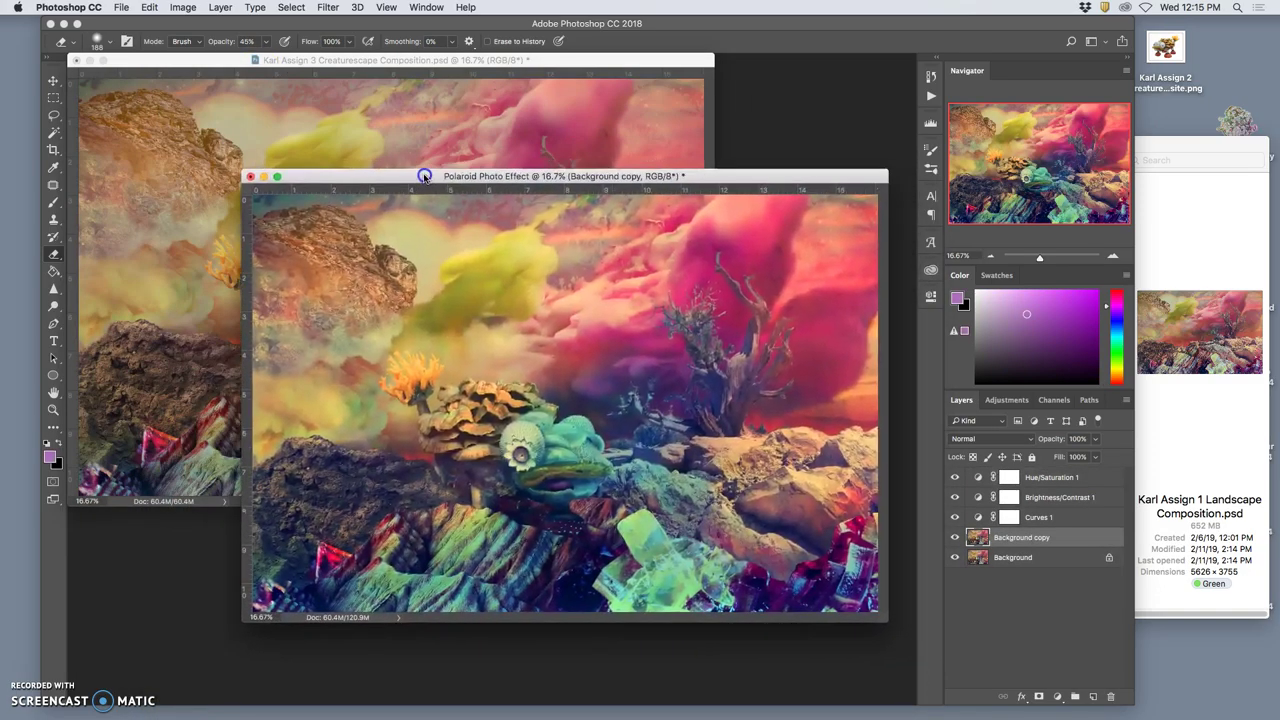
pyautogui.click(248, 178)
pyautogui.click(597, 249)
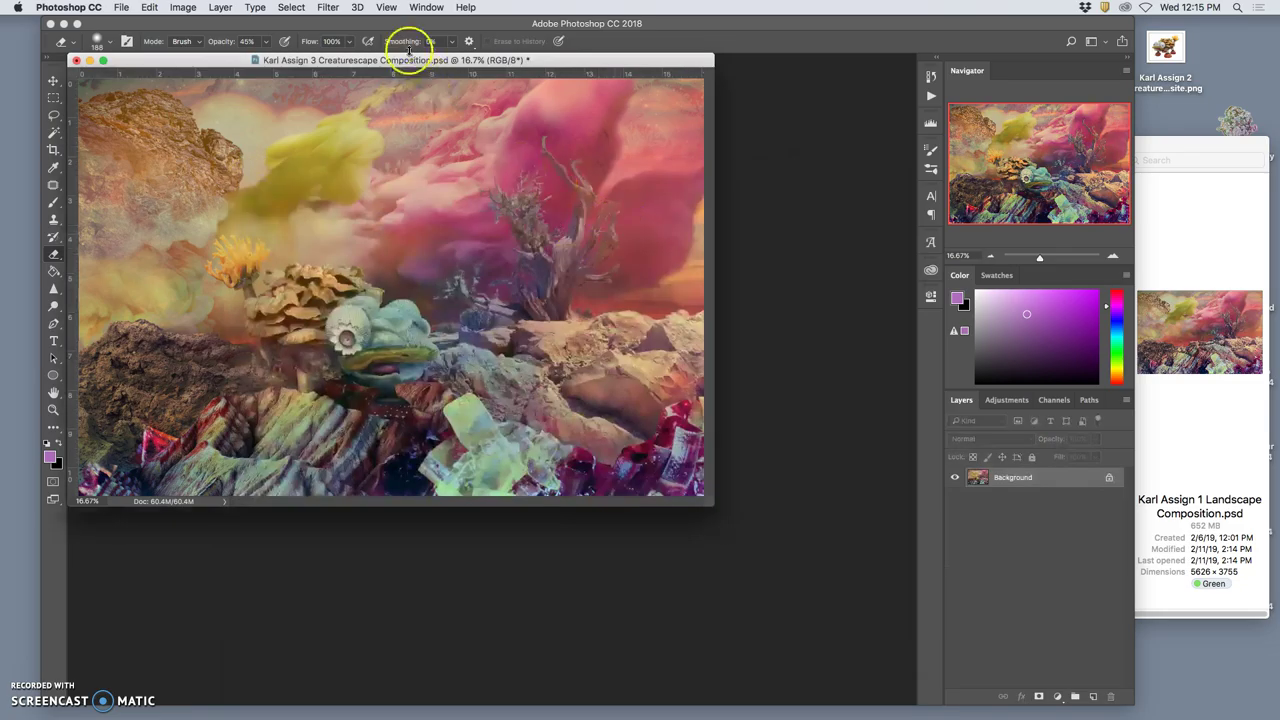
# Dock the composition as a tab, then copy the Crisp Black and White image and close it unsaved.
pyautogui.moveTo(410, 58); pyautogui.dragTo(447, 64)
pyautogui.moveTo(985, 712)
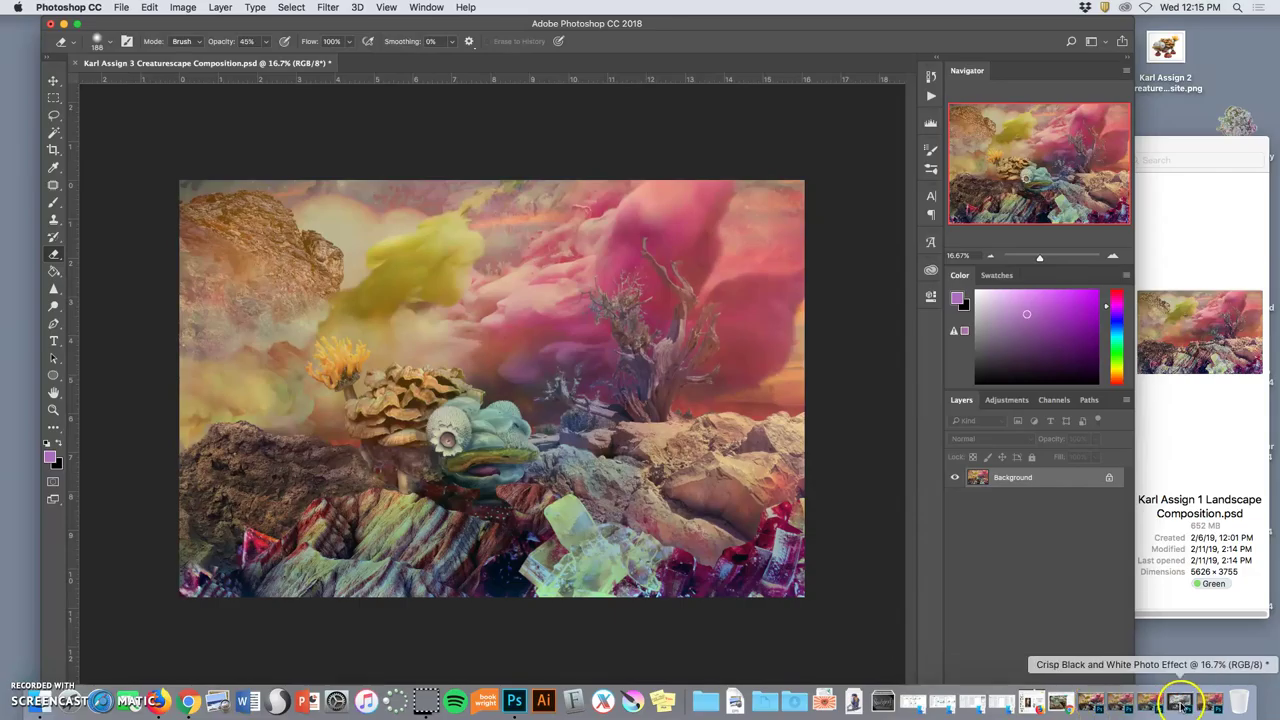
pyautogui.click(1211, 705)
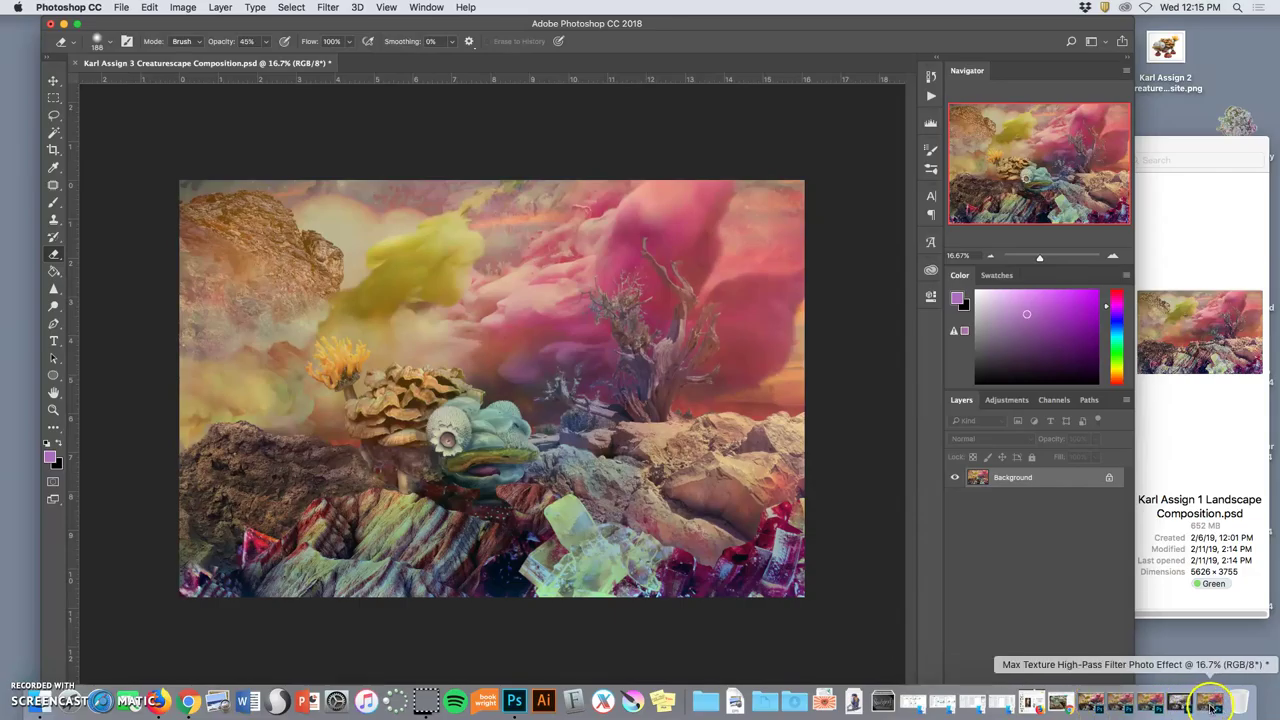
pyautogui.click(1155, 703)
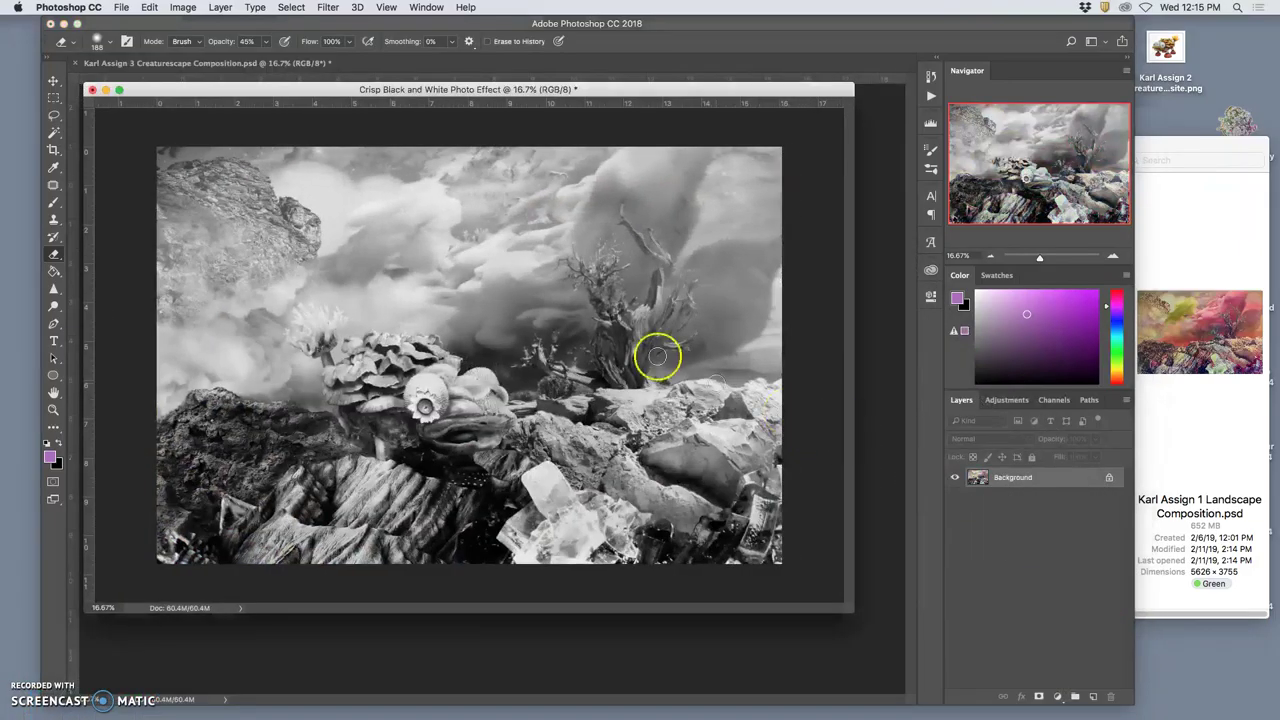
pyautogui.click(220, 7)
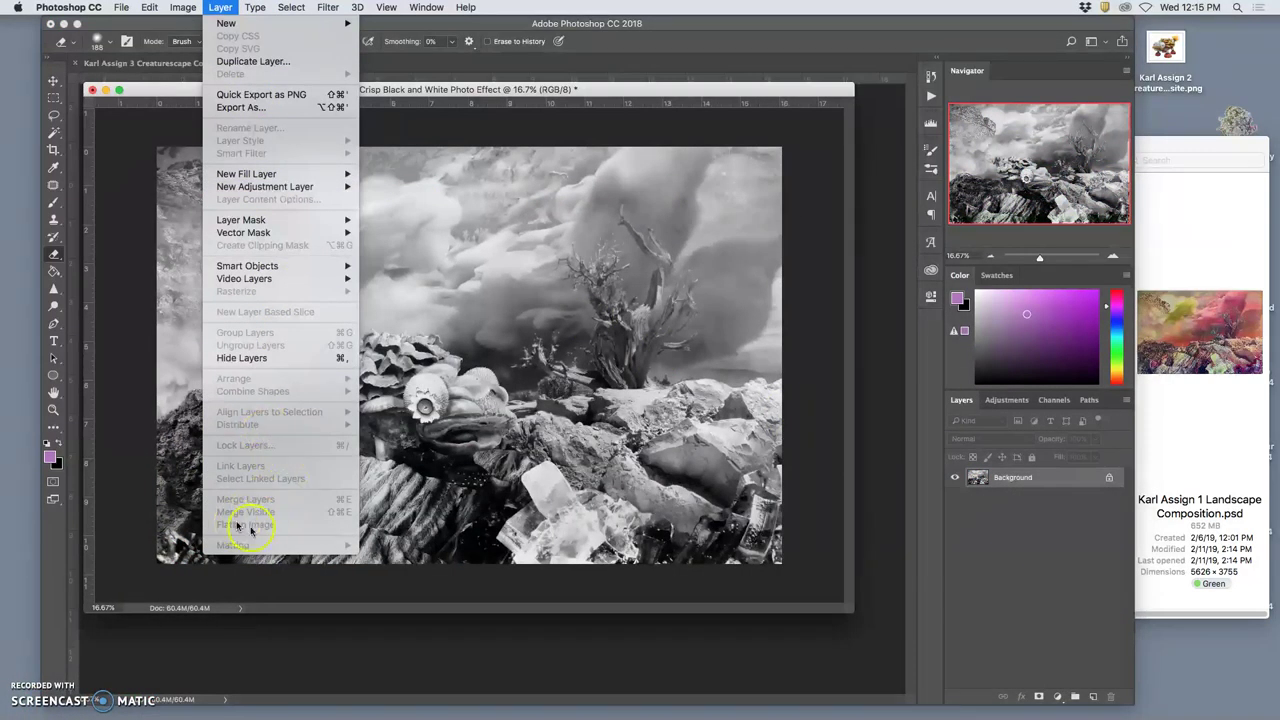
pyautogui.click(520, 402)
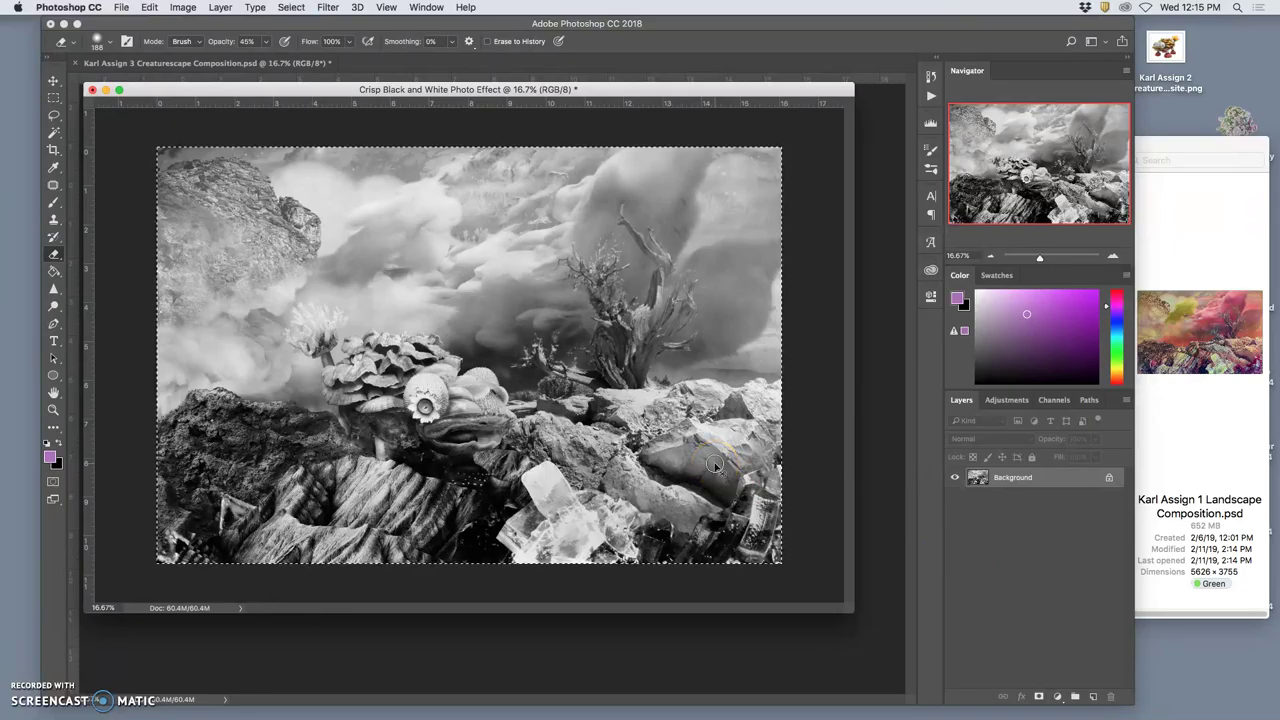
pyautogui.click(666, 413)
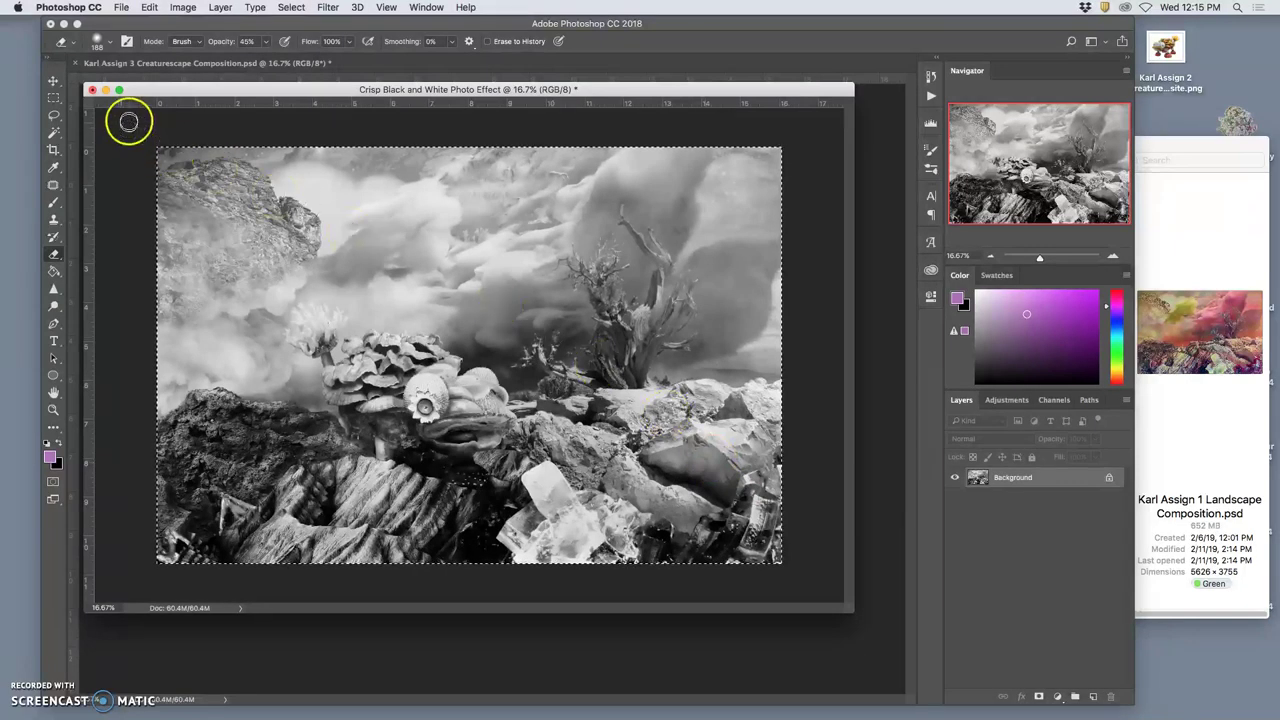
pyautogui.click(92, 90)
pyautogui.click(592, 248)
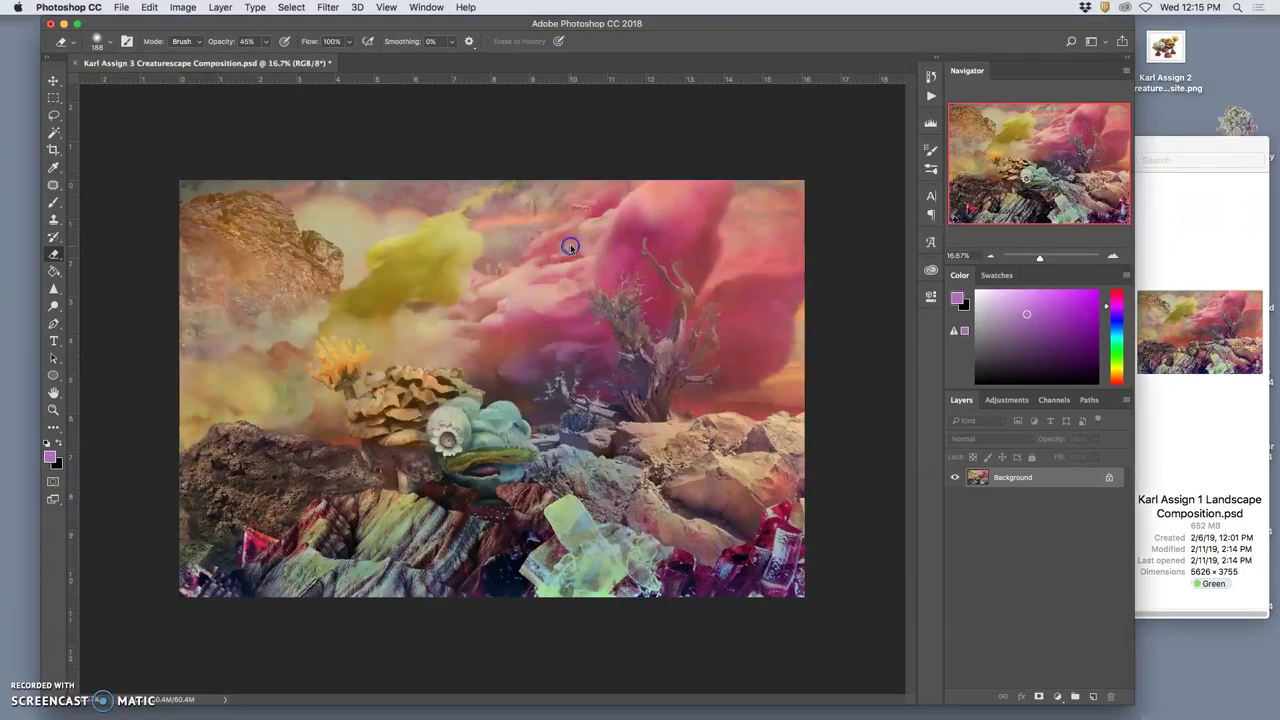
# Paste the black-and-white image as Layer 1 at 23% opacity and compare it against the Background.
pyautogui.press('super+v')
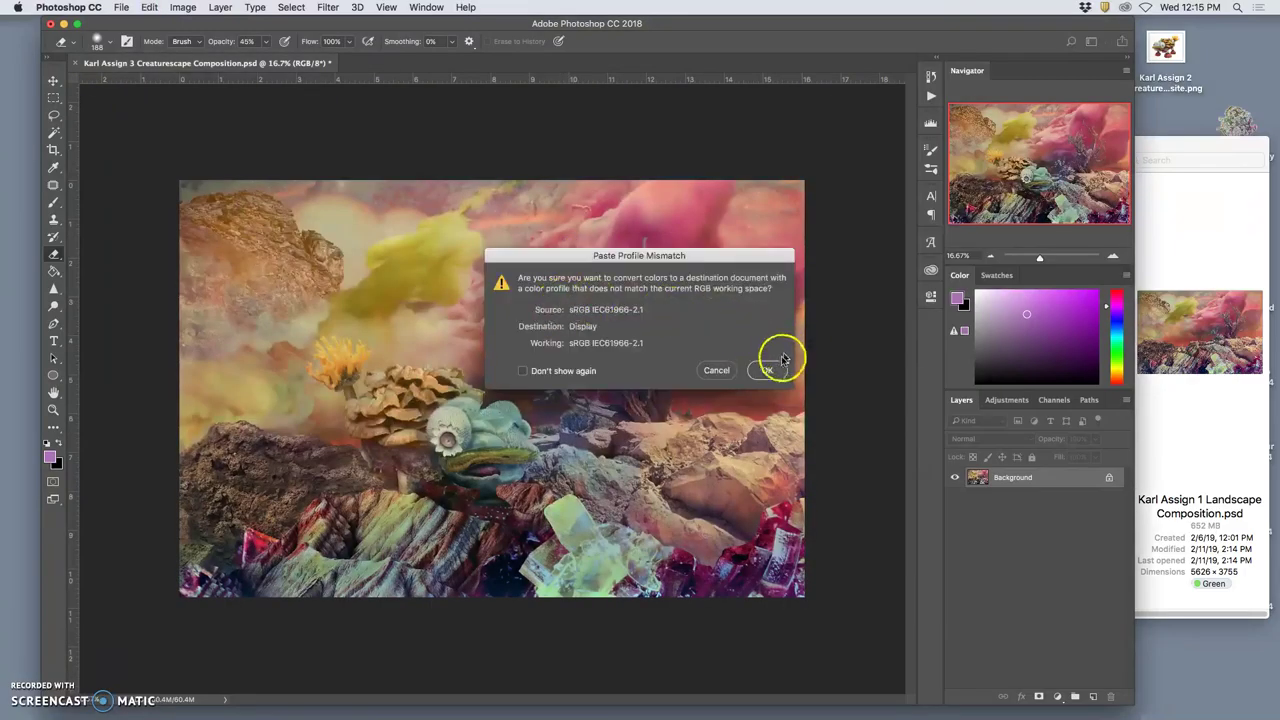
pyautogui.click(768, 370)
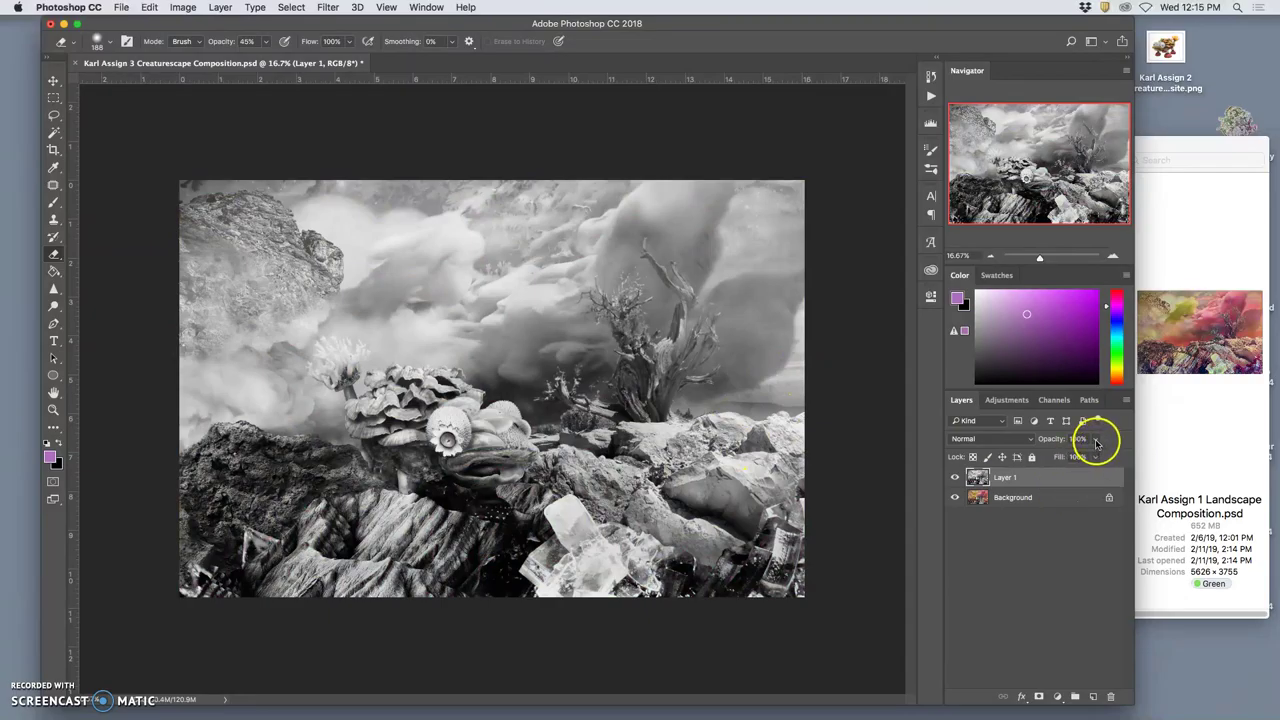
pyautogui.click(1096, 441)
pyautogui.moveTo(1080, 457); pyautogui.dragTo(1053, 458)
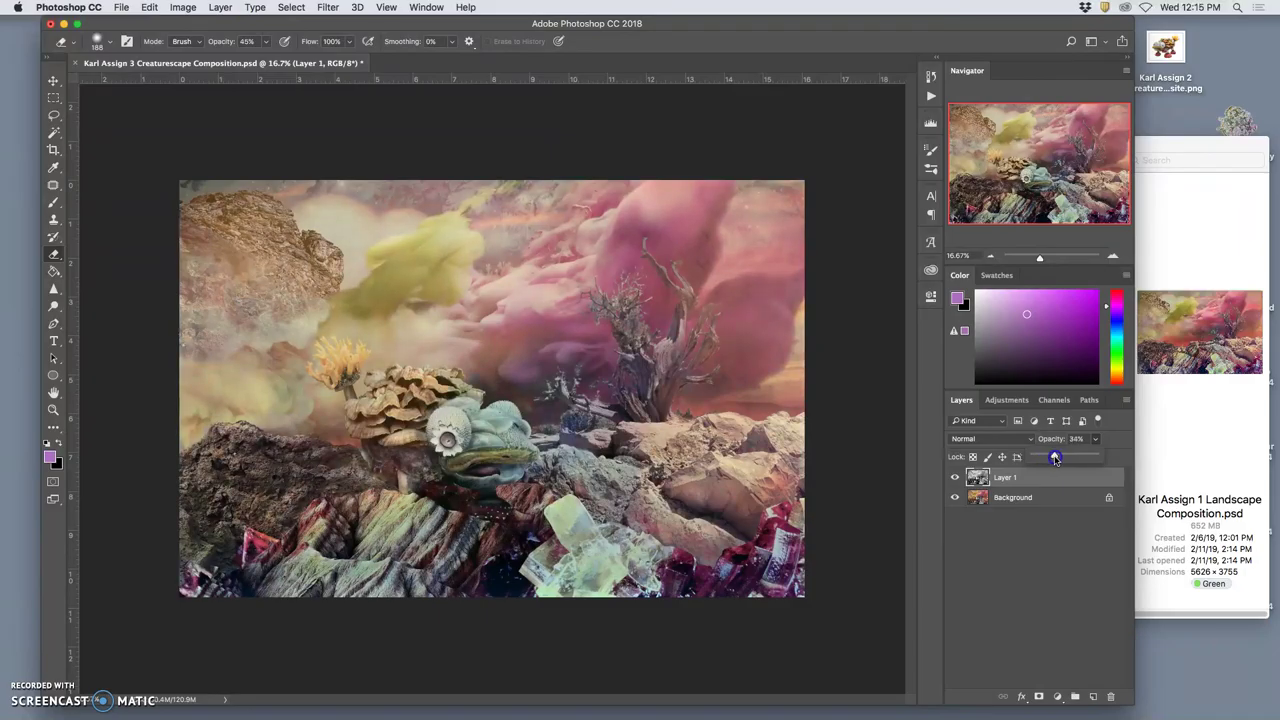
pyautogui.click(953, 479)
pyautogui.click(953, 479)
pyautogui.click(953, 479)
pyautogui.click(954, 479)
pyautogui.moveTo(830, 714)
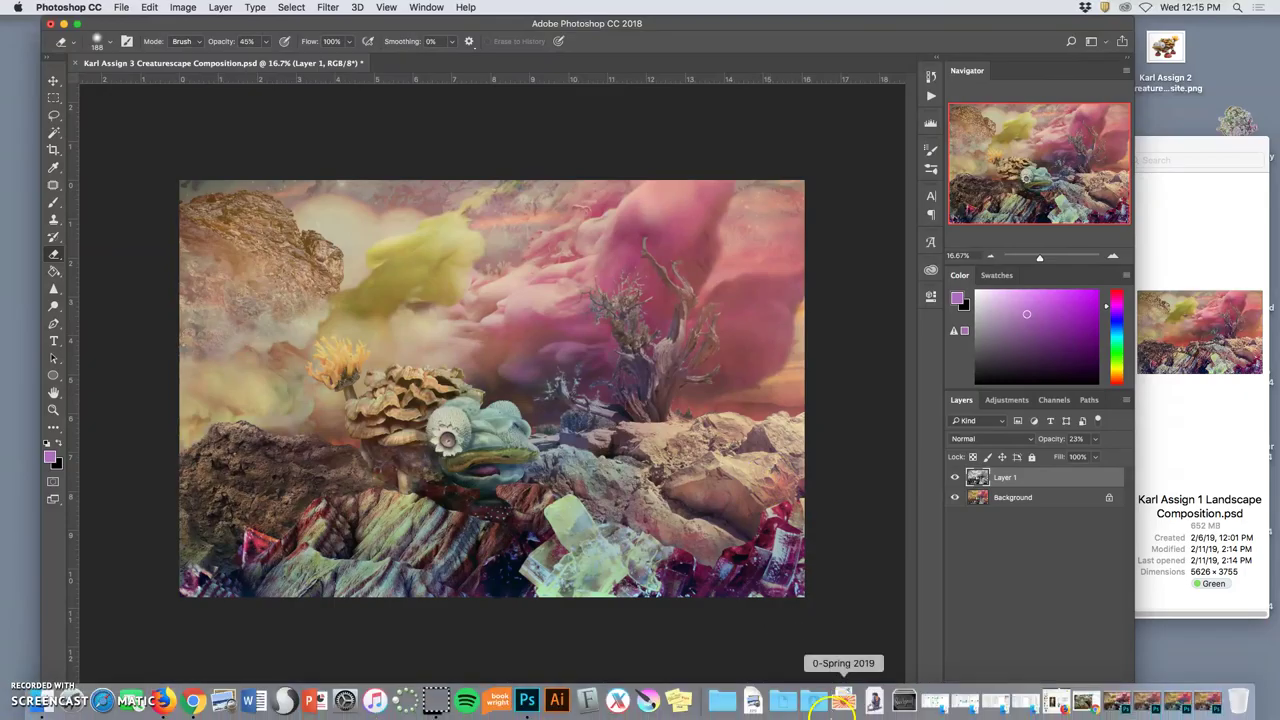
pyautogui.click(1208, 708)
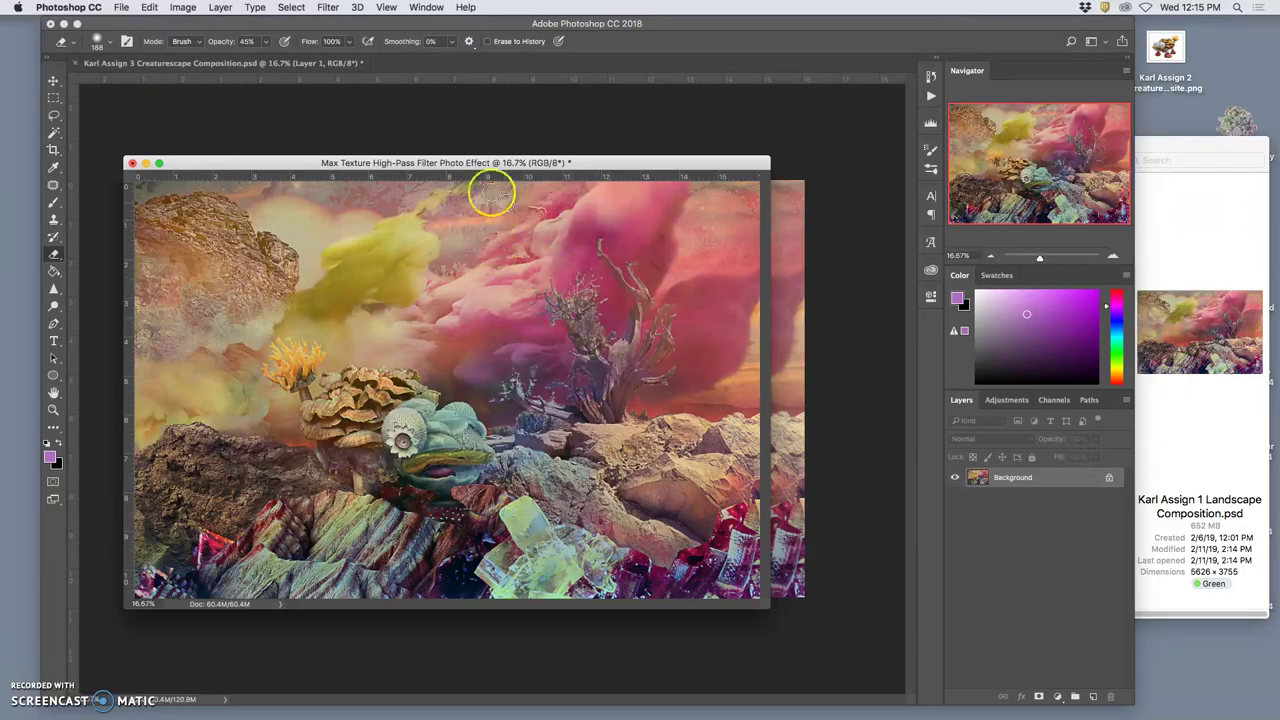
pyautogui.moveTo(467, 165); pyautogui.dragTo(481, 138)
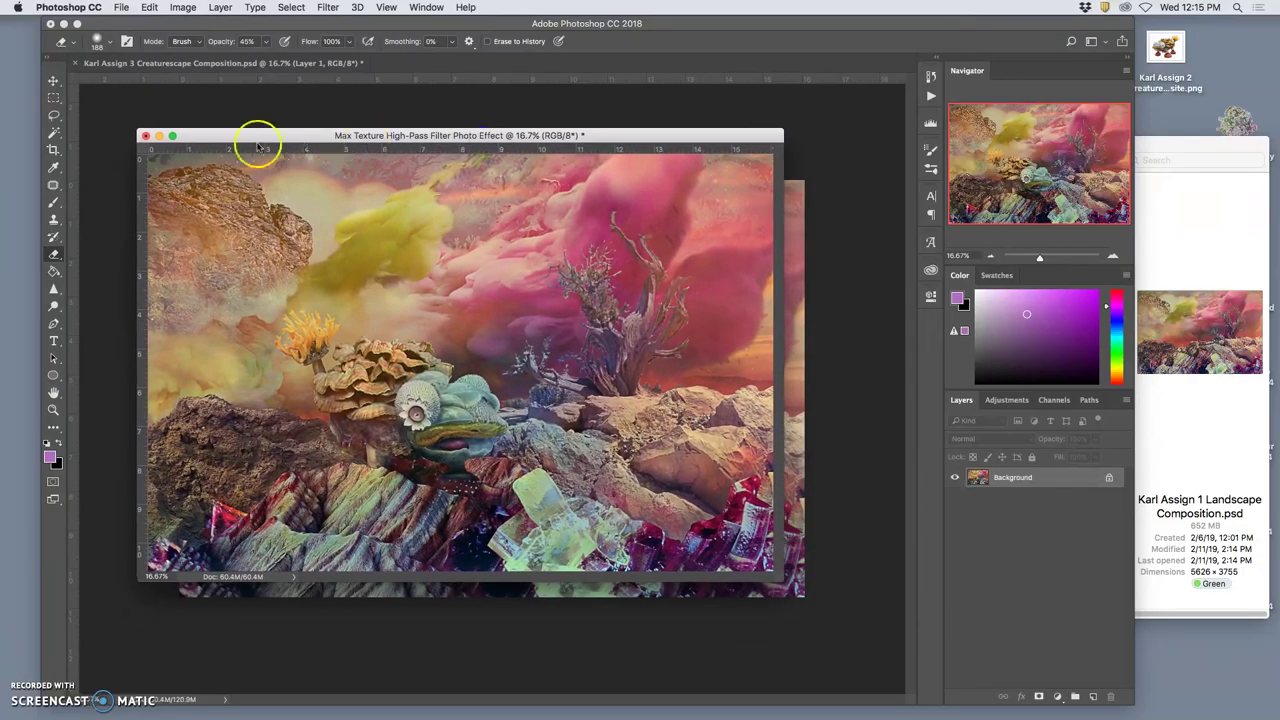
pyautogui.click(159, 137)
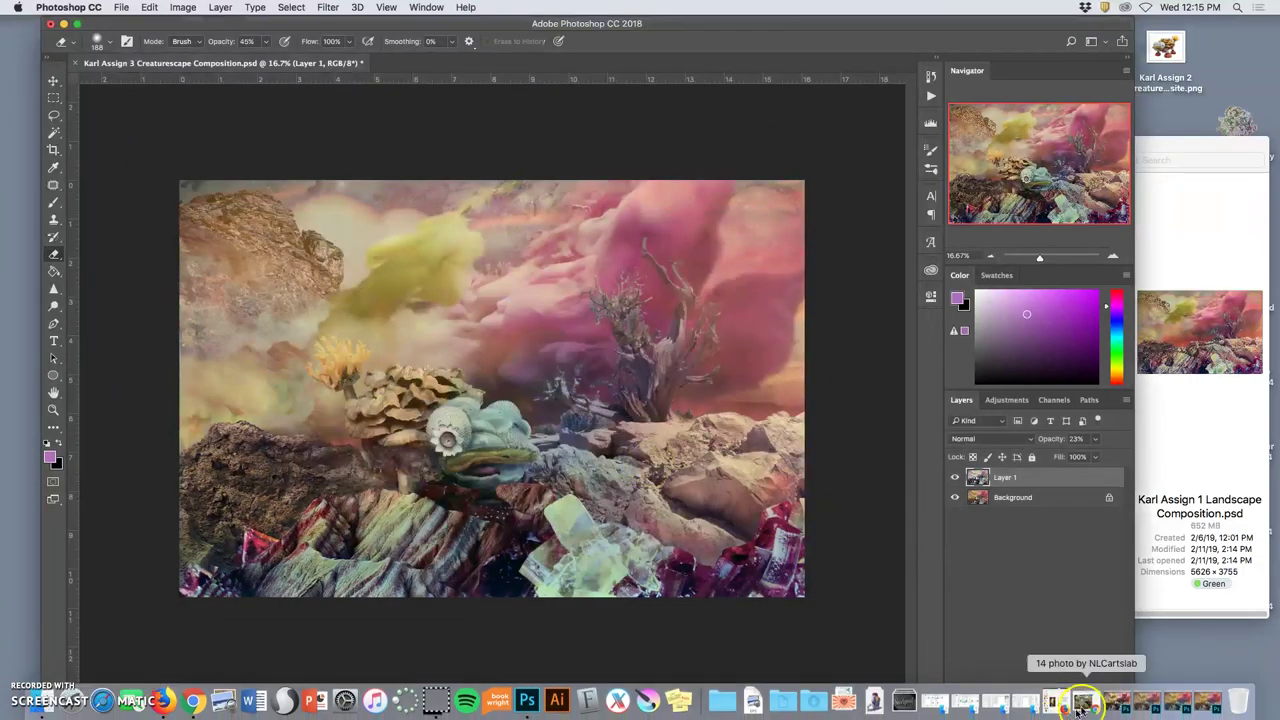
# Flatten and copy the Cross-Processing document, close it unsaved, and paste it as Layer 2 at 17%.
pyautogui.click(1183, 702)
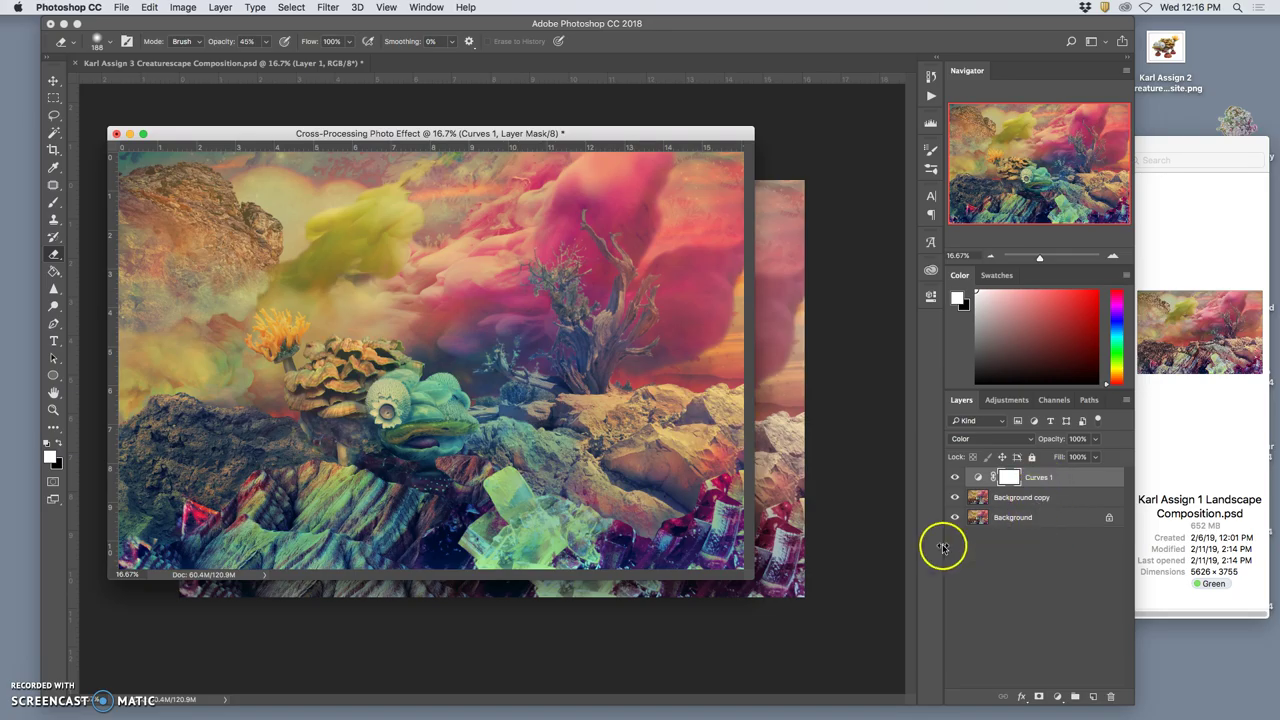
pyautogui.moveTo(752, 568); pyautogui.dragTo(875, 636)
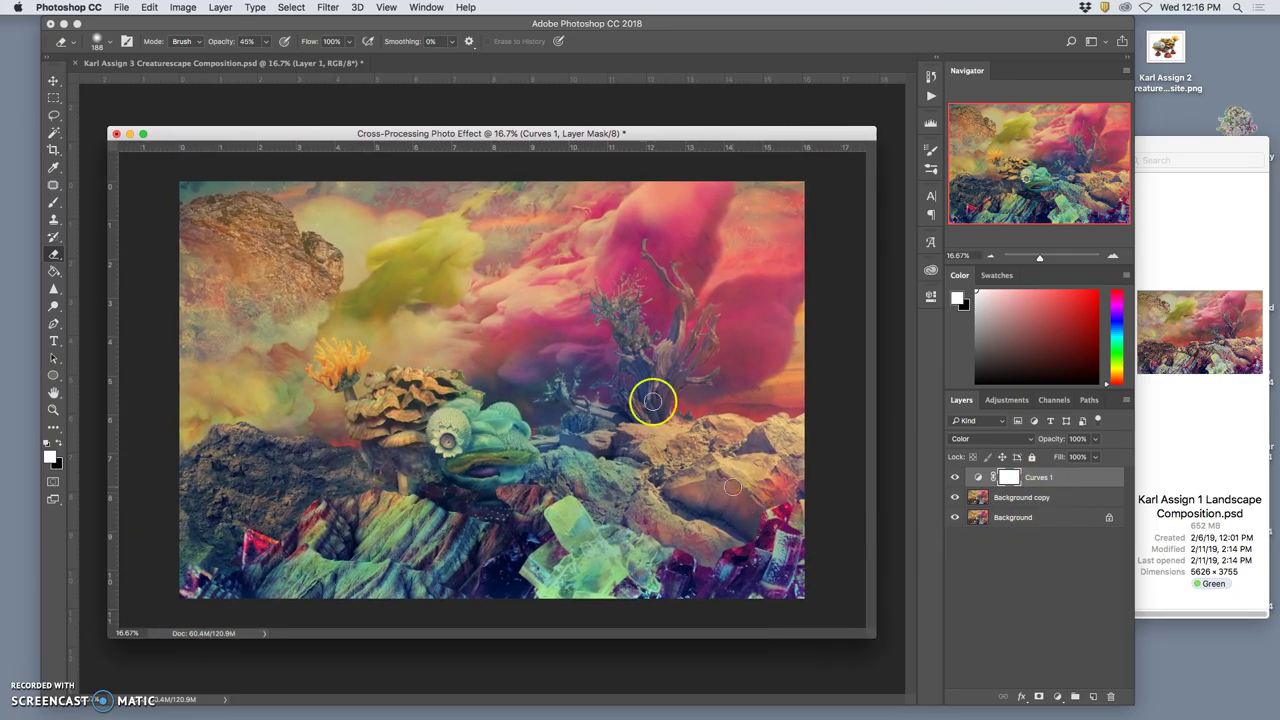
pyautogui.click(218, 7)
pyautogui.click(302, 524)
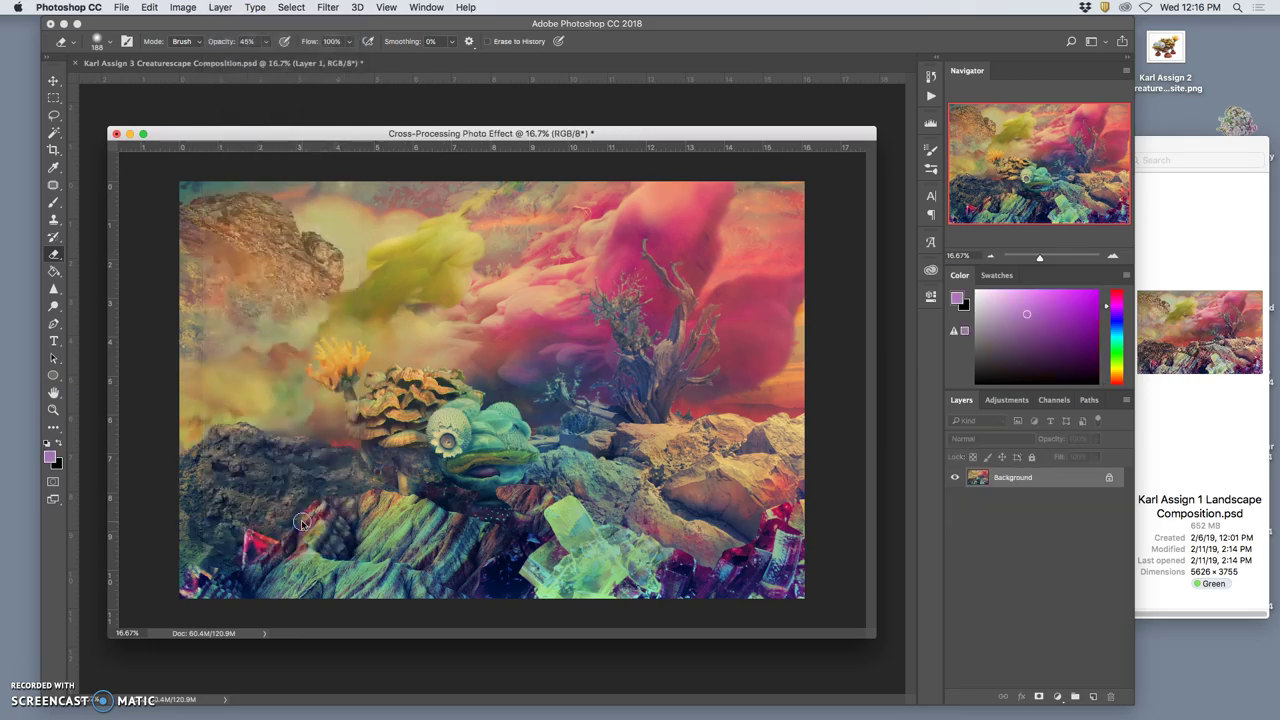
pyautogui.press('super+a')
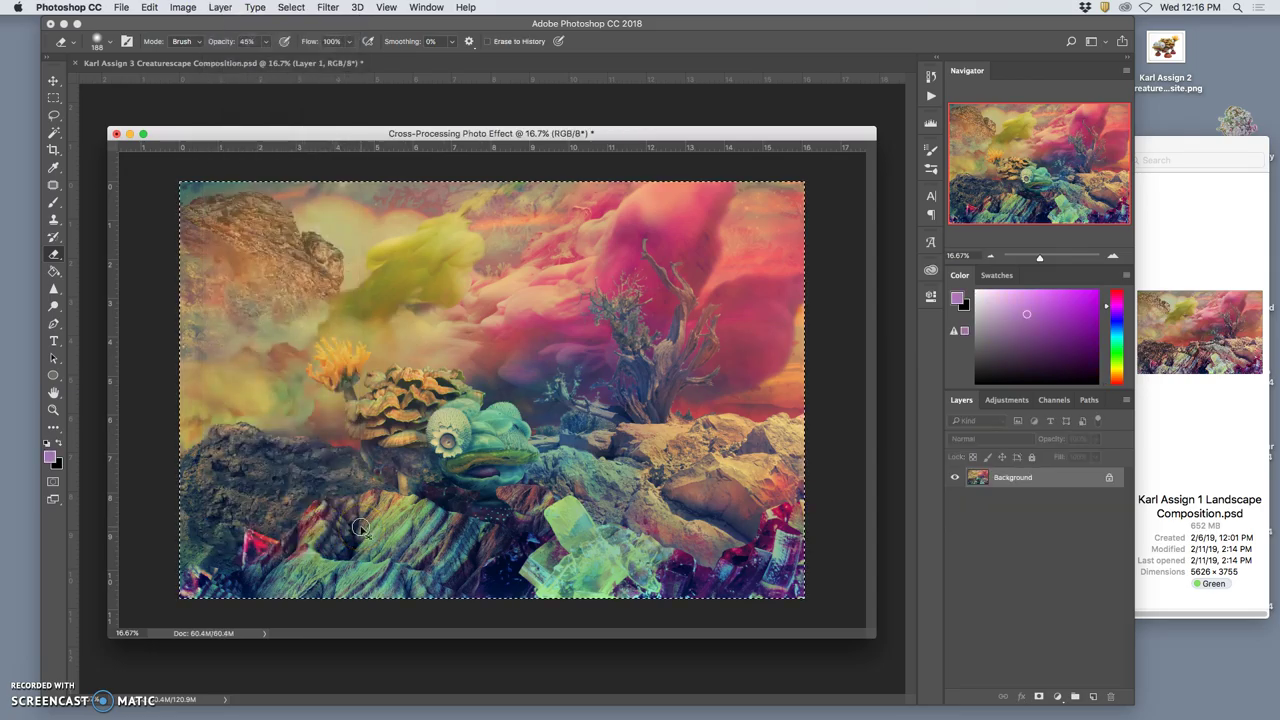
pyautogui.click(116, 133)
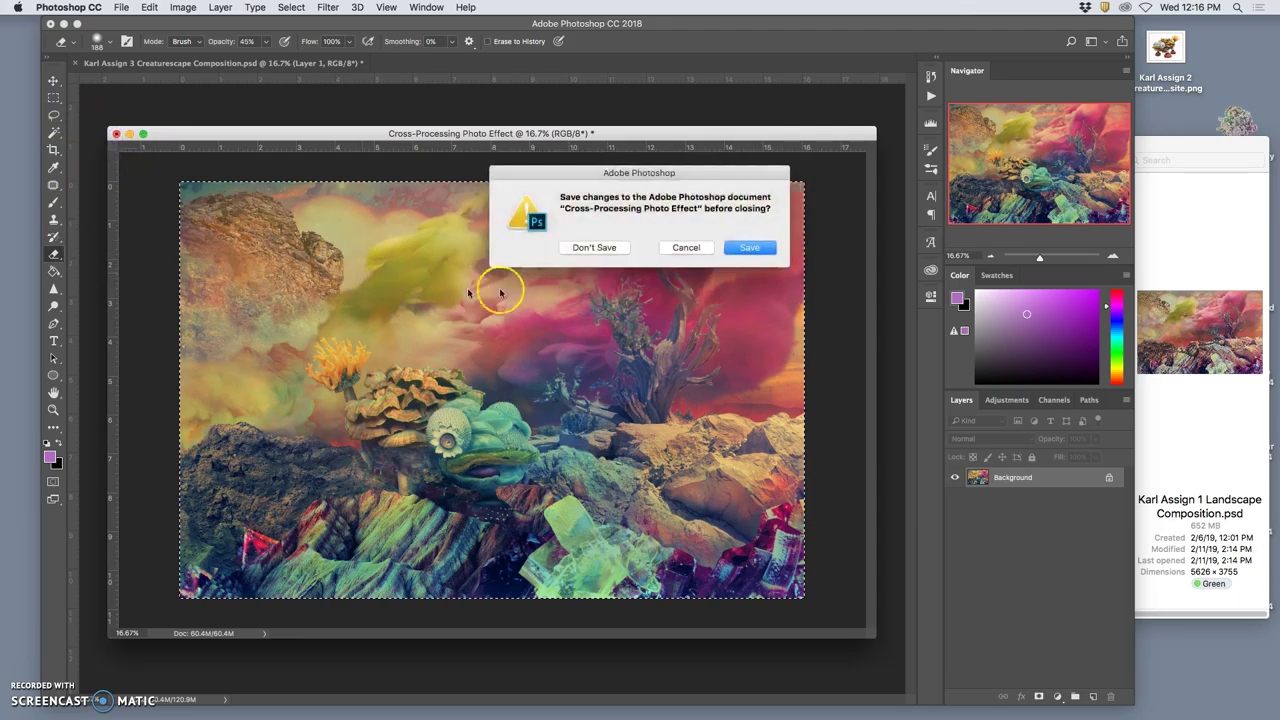
pyautogui.click(594, 247)
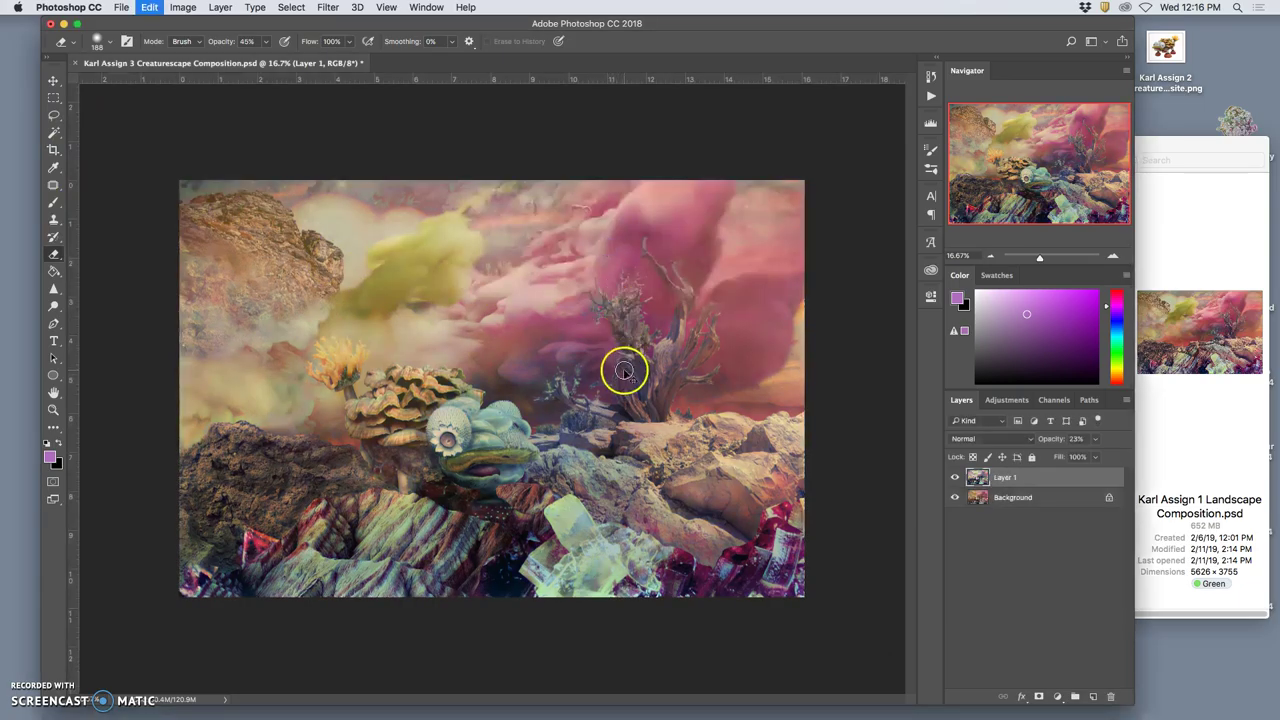
pyautogui.press('super+v')
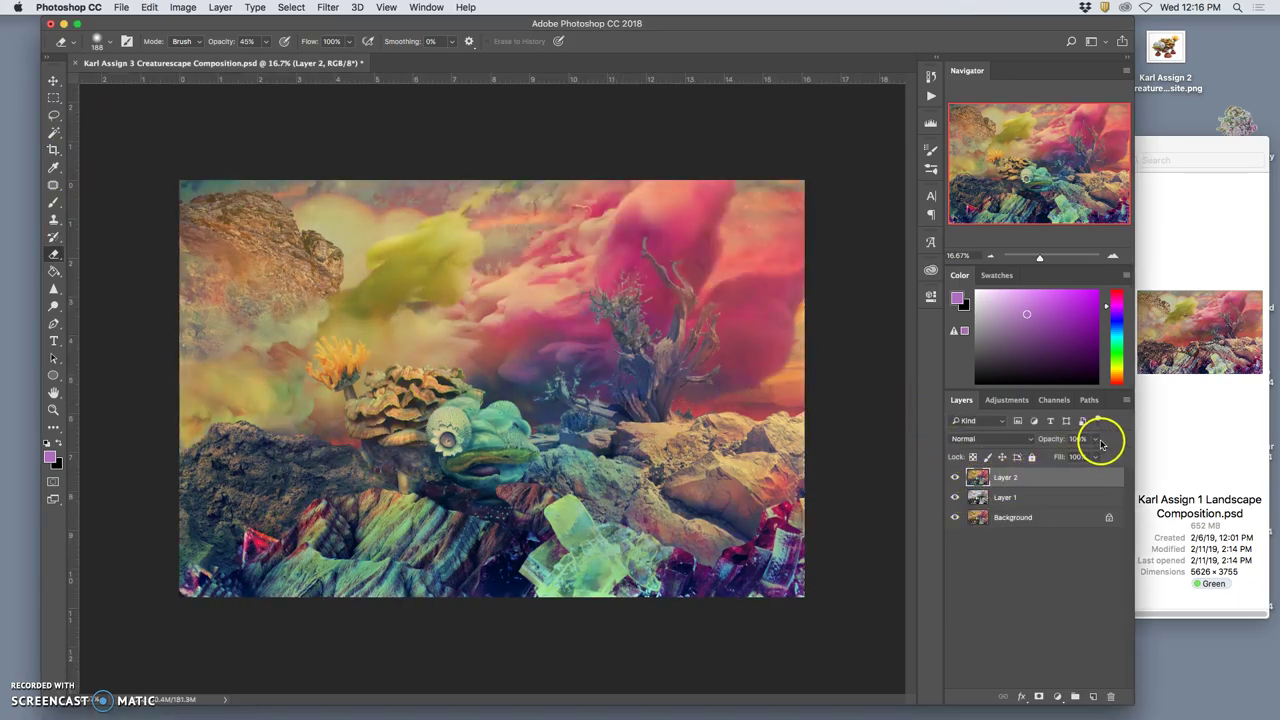
pyautogui.click(1096, 439)
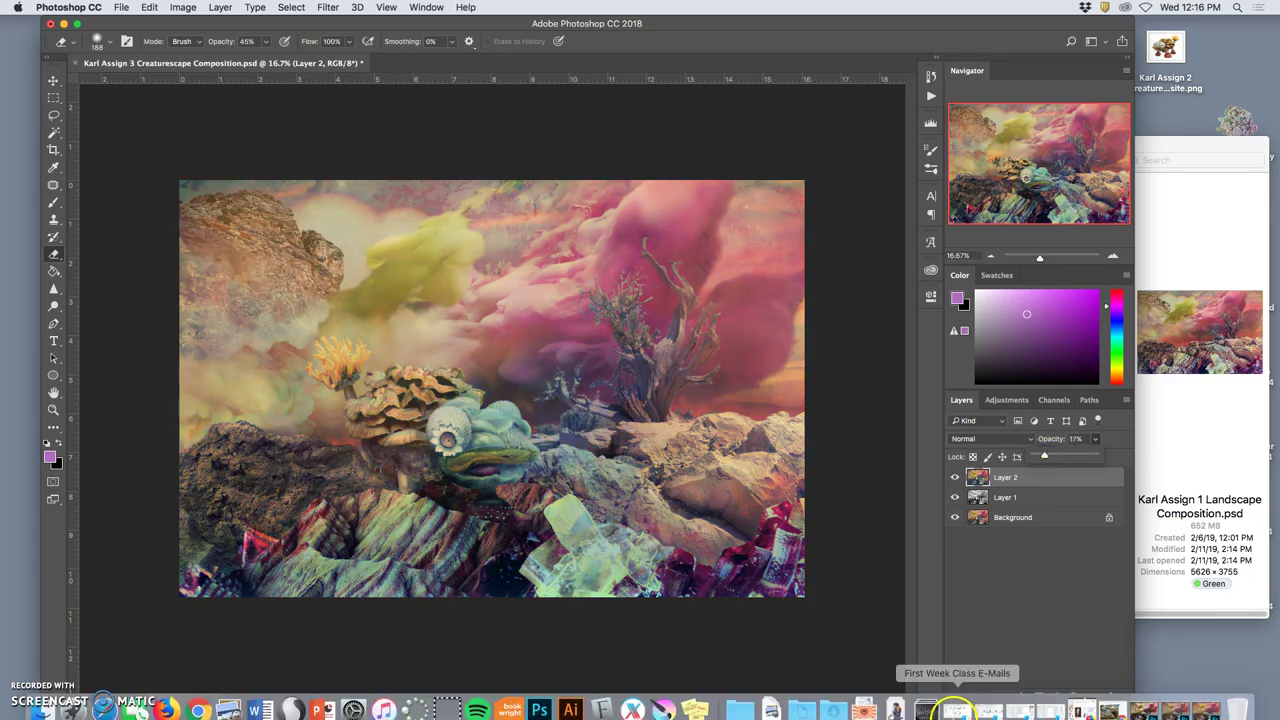
# Copy the entire Heightened Drama image, then close that document without saving.
pyautogui.click(1146, 702)
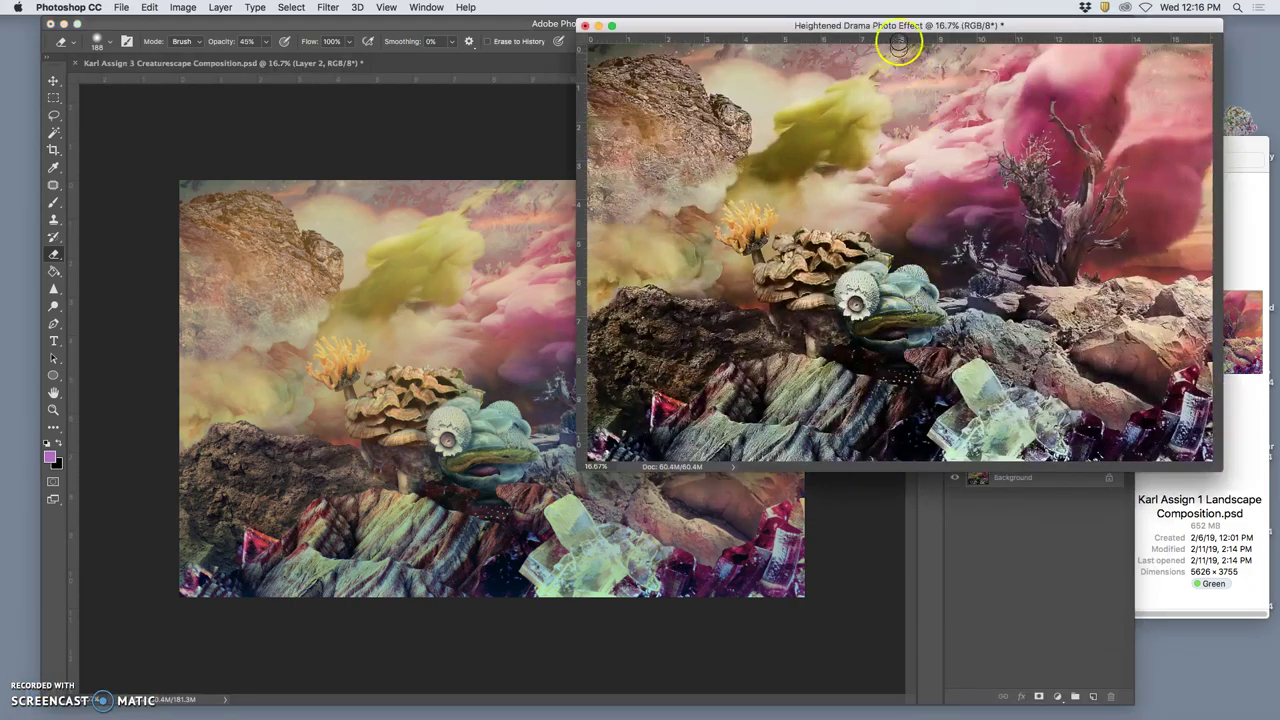
pyautogui.moveTo(898, 22); pyautogui.dragTo(486, 89)
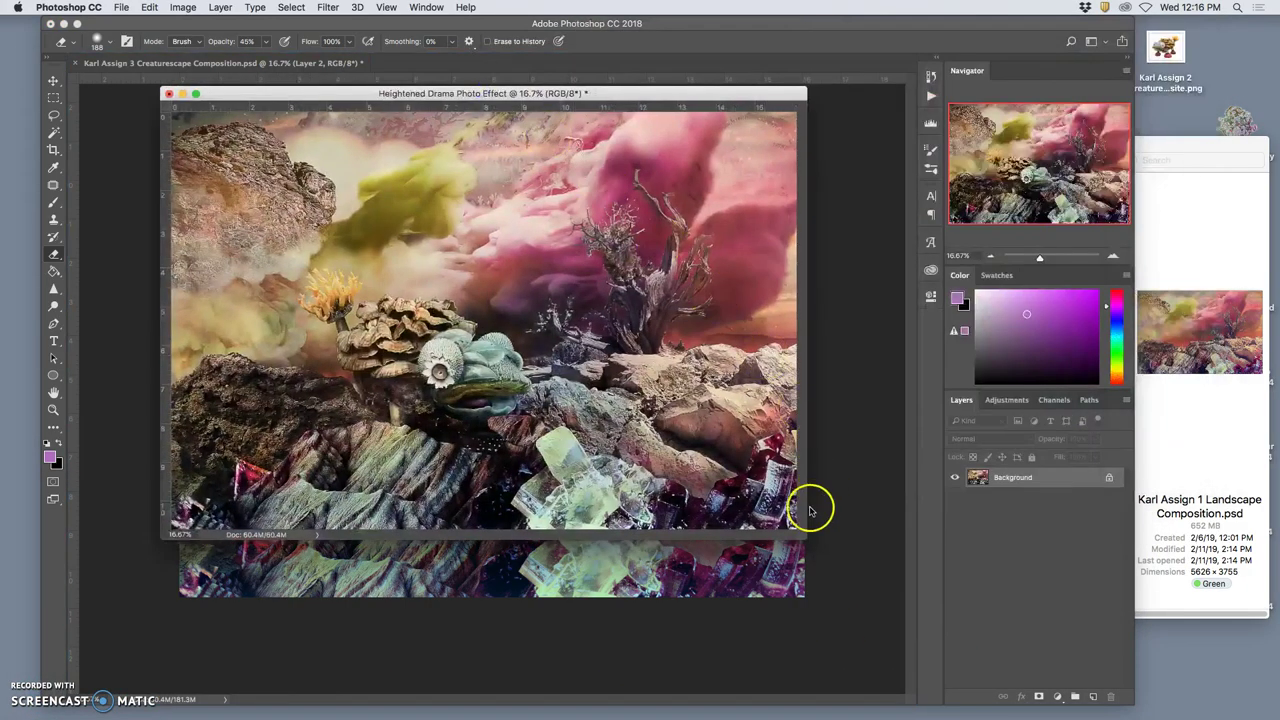
pyautogui.moveTo(806, 522); pyautogui.dragTo(920, 627)
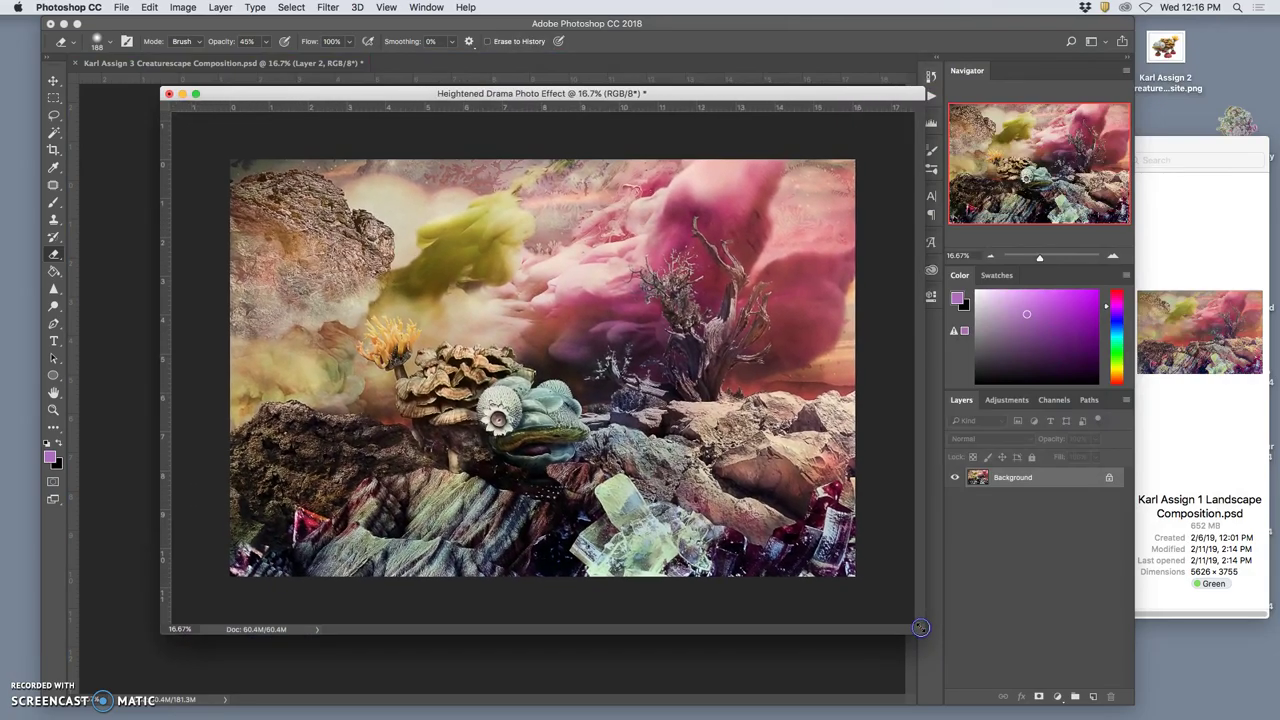
pyautogui.press('super+a')
pyautogui.press('super+c')
pyautogui.click(203, 93)
pyautogui.click(169, 93)
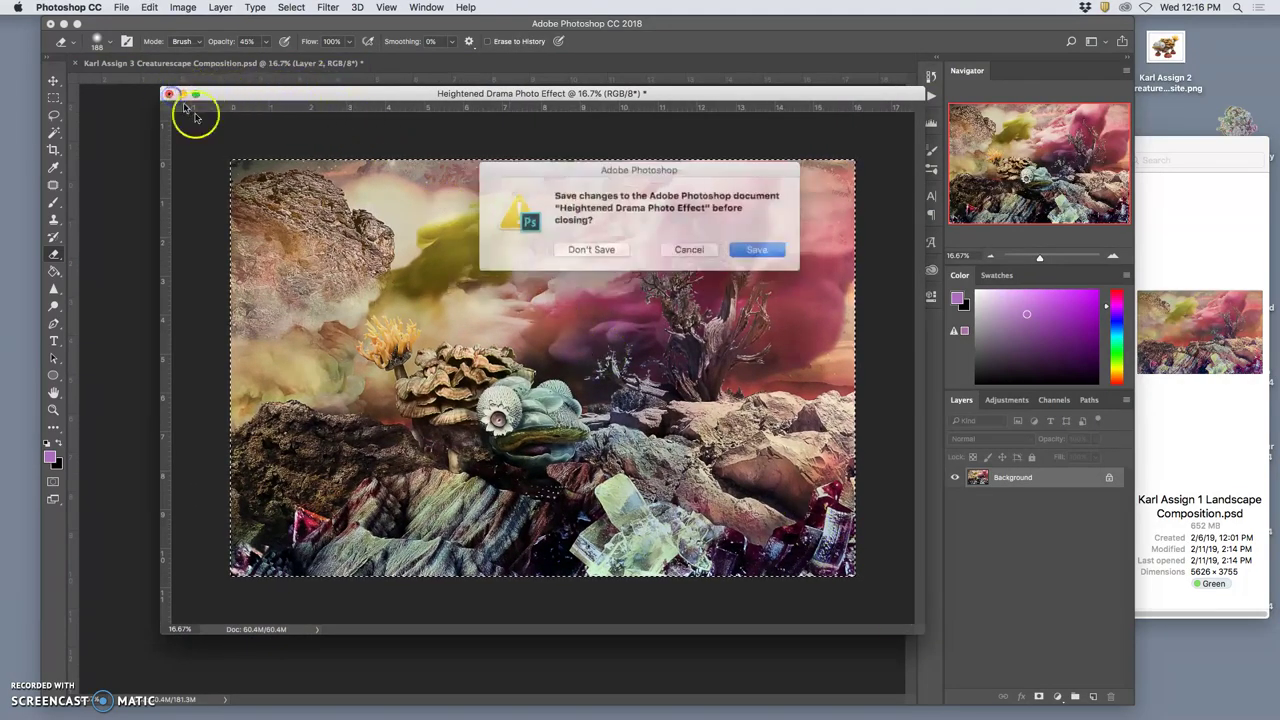
pyautogui.click(600, 246)
# Paste it into the composition as Layer 3 and fade it to 16% opacity.
pyautogui.press('super+v')
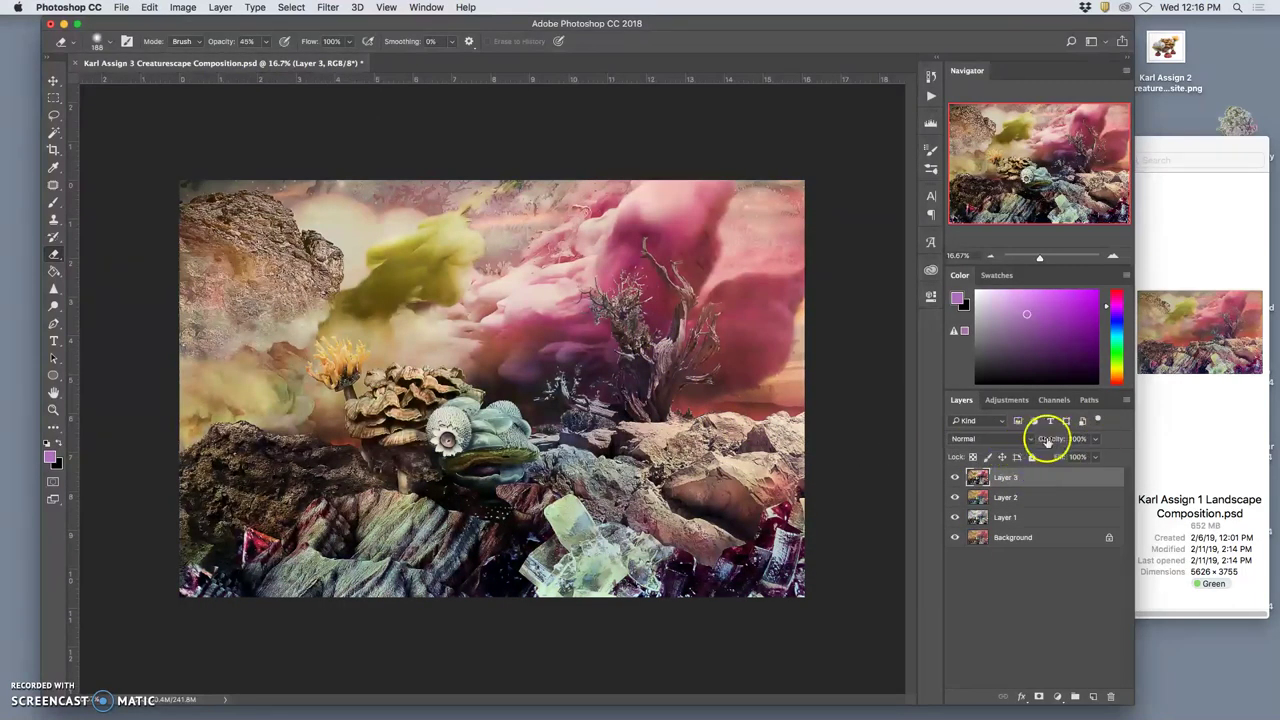
pyautogui.click(1095, 443)
pyautogui.moveTo(1070, 457); pyautogui.dragTo(1038, 455)
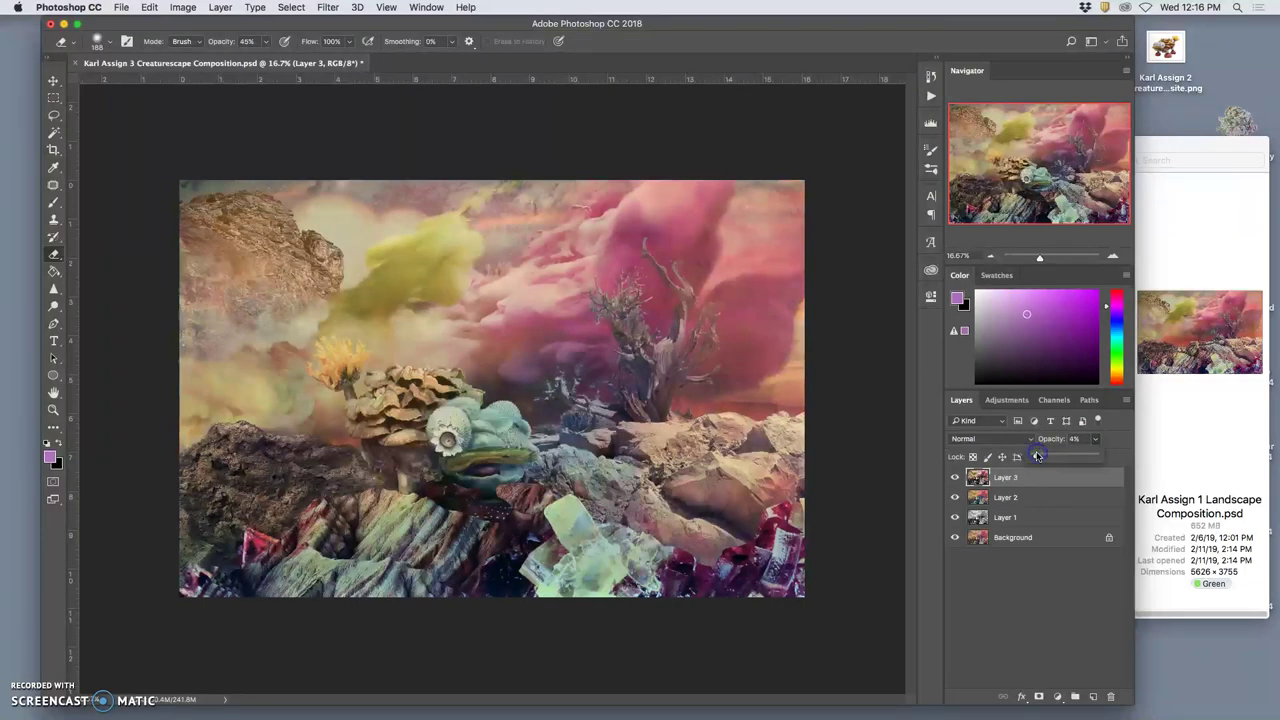
pyautogui.click(956, 478)
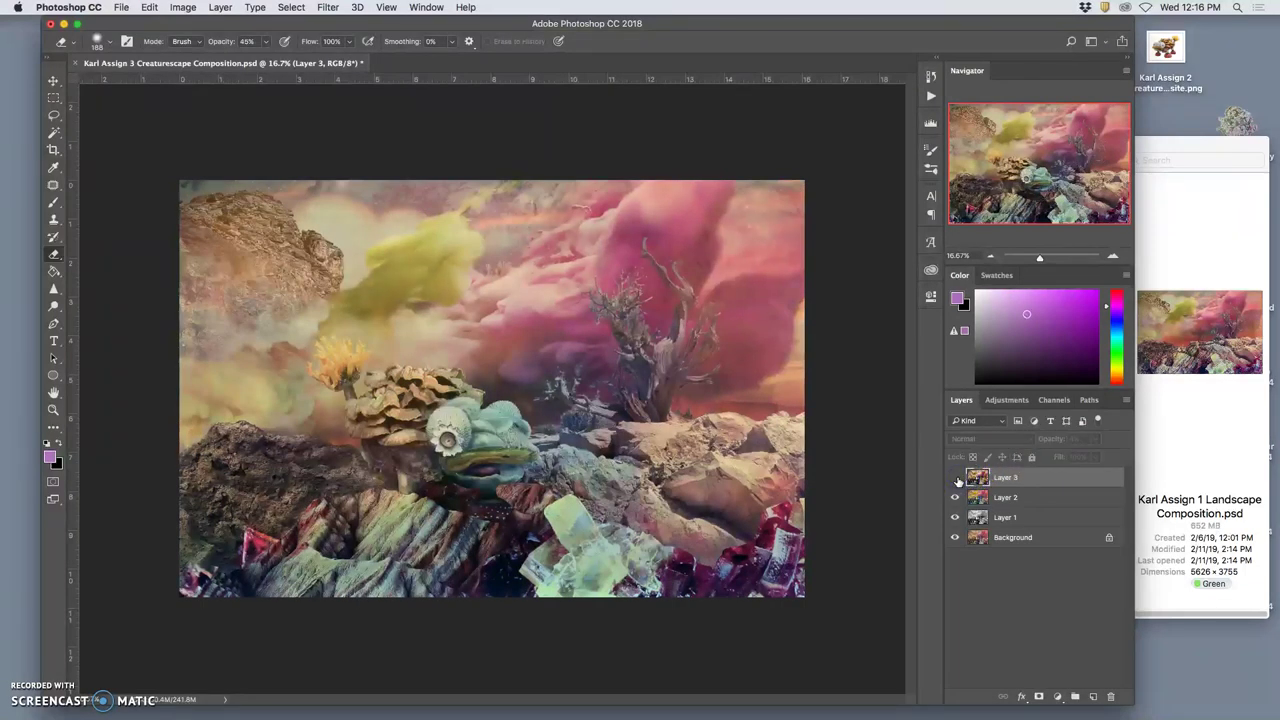
pyautogui.click(957, 479)
pyautogui.click(957, 479)
pyautogui.click(1095, 443)
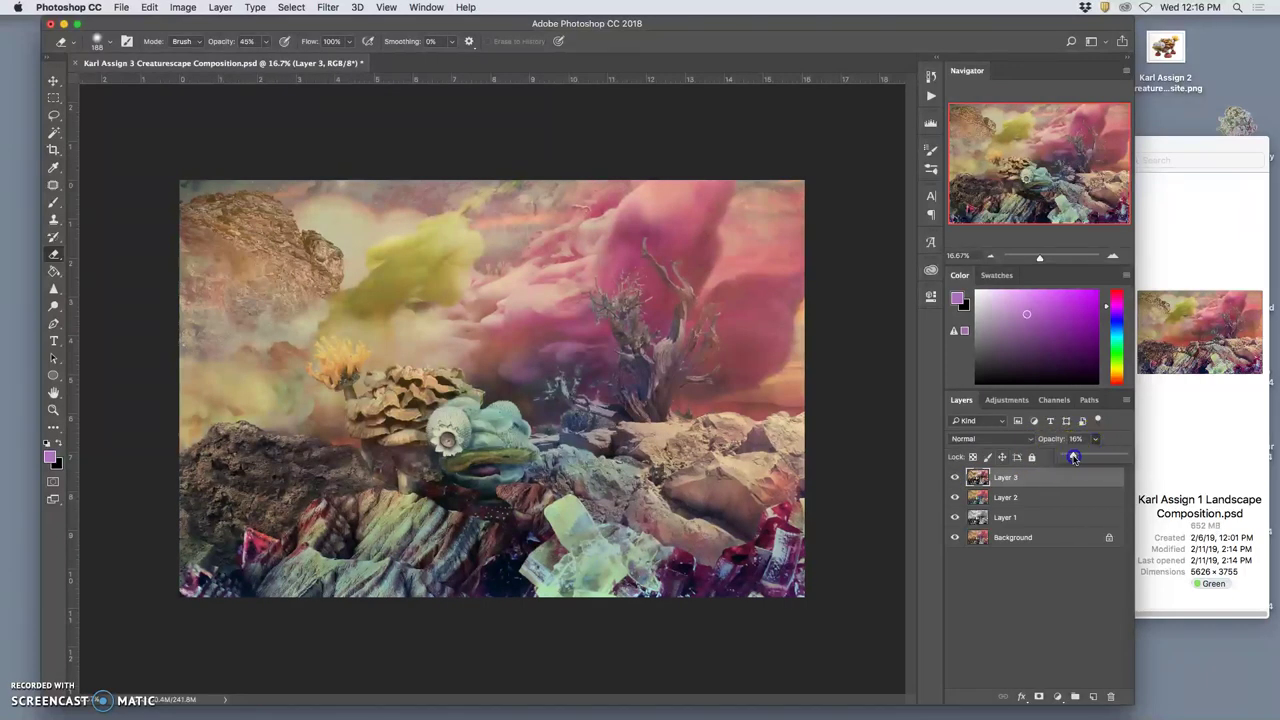
pyautogui.click(957, 478)
pyautogui.click(957, 478)
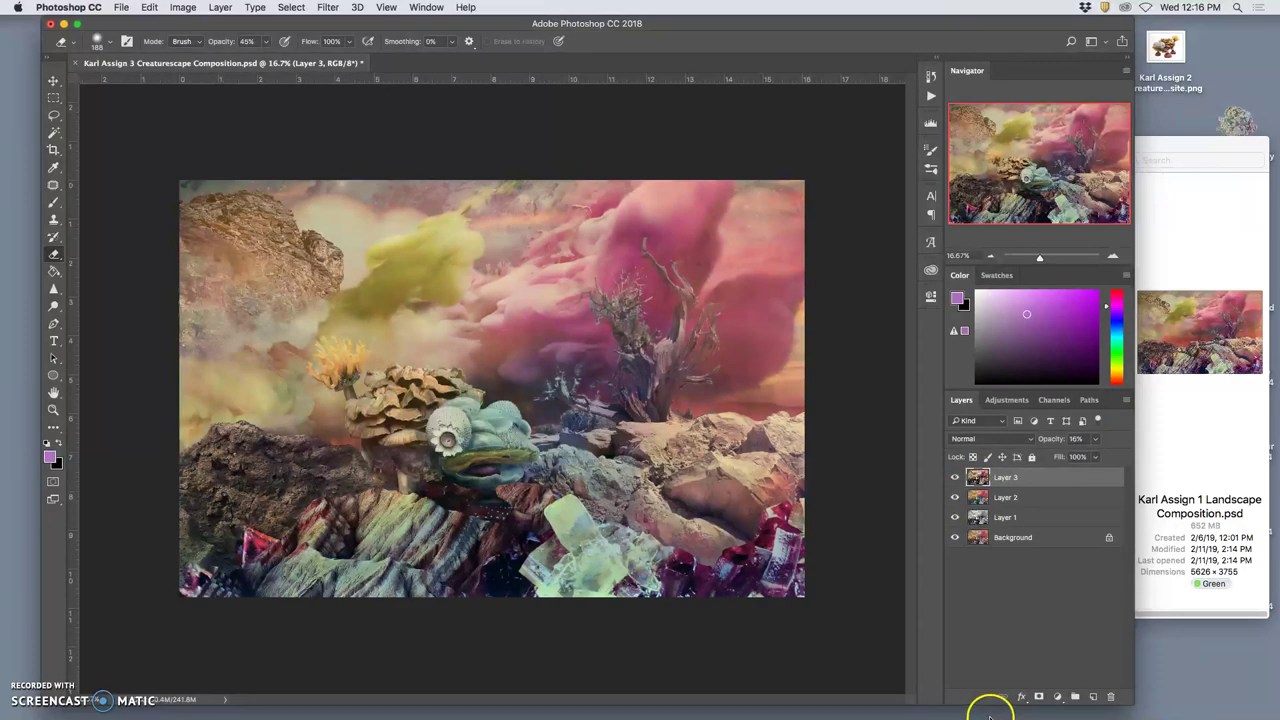
pyautogui.moveTo(1035, 708)
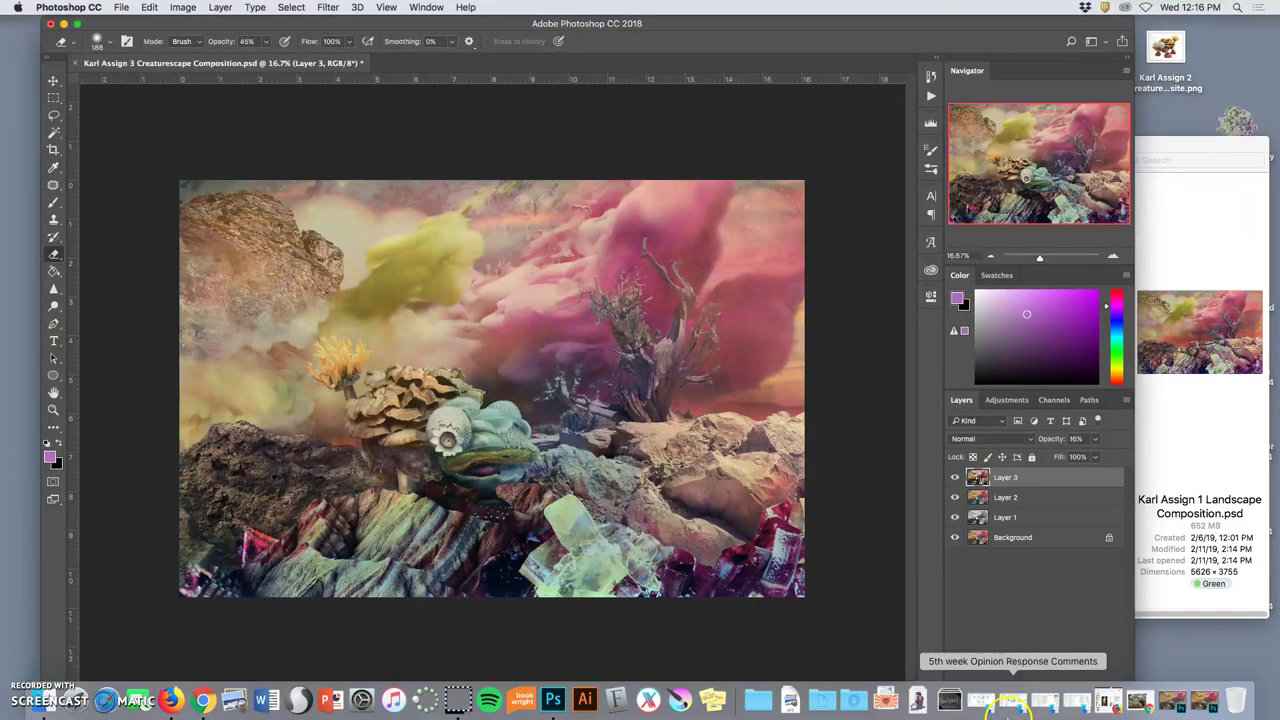
# Flatten the Wonder-Blues image, copy all of it, and close it without saving.
pyautogui.click(1174, 703)
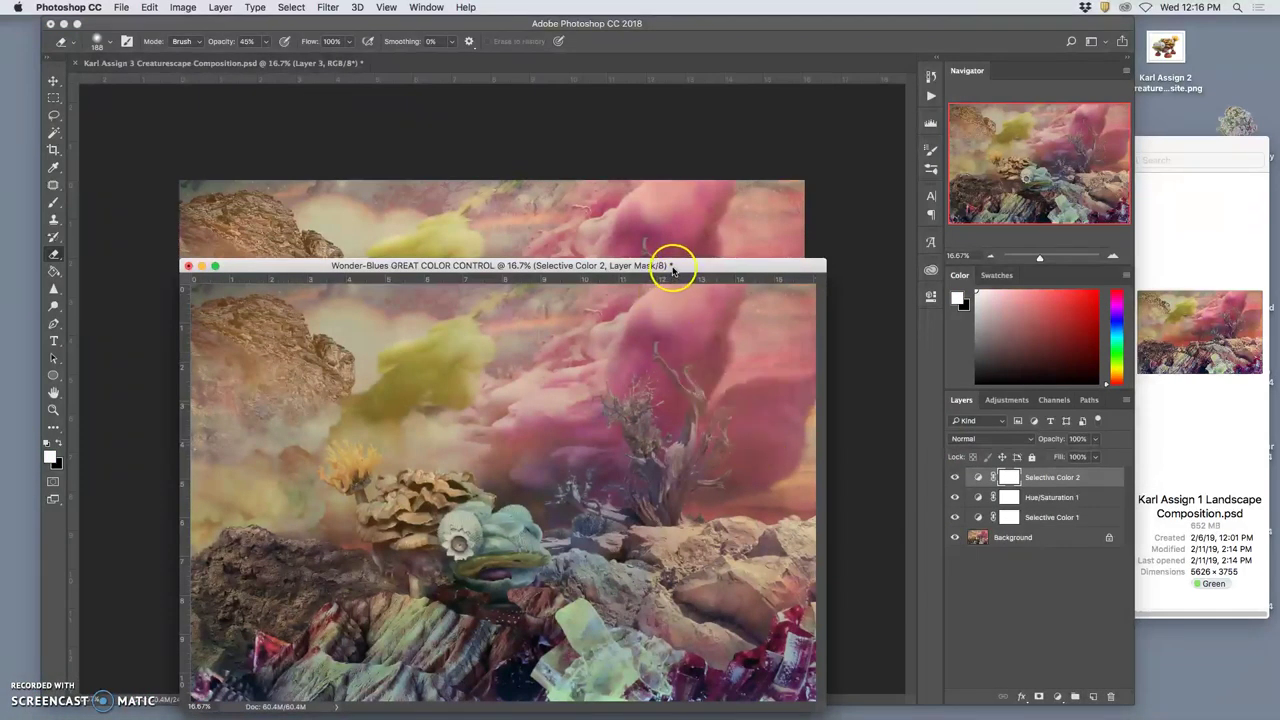
pyautogui.moveTo(672, 264); pyautogui.dragTo(710, 139)
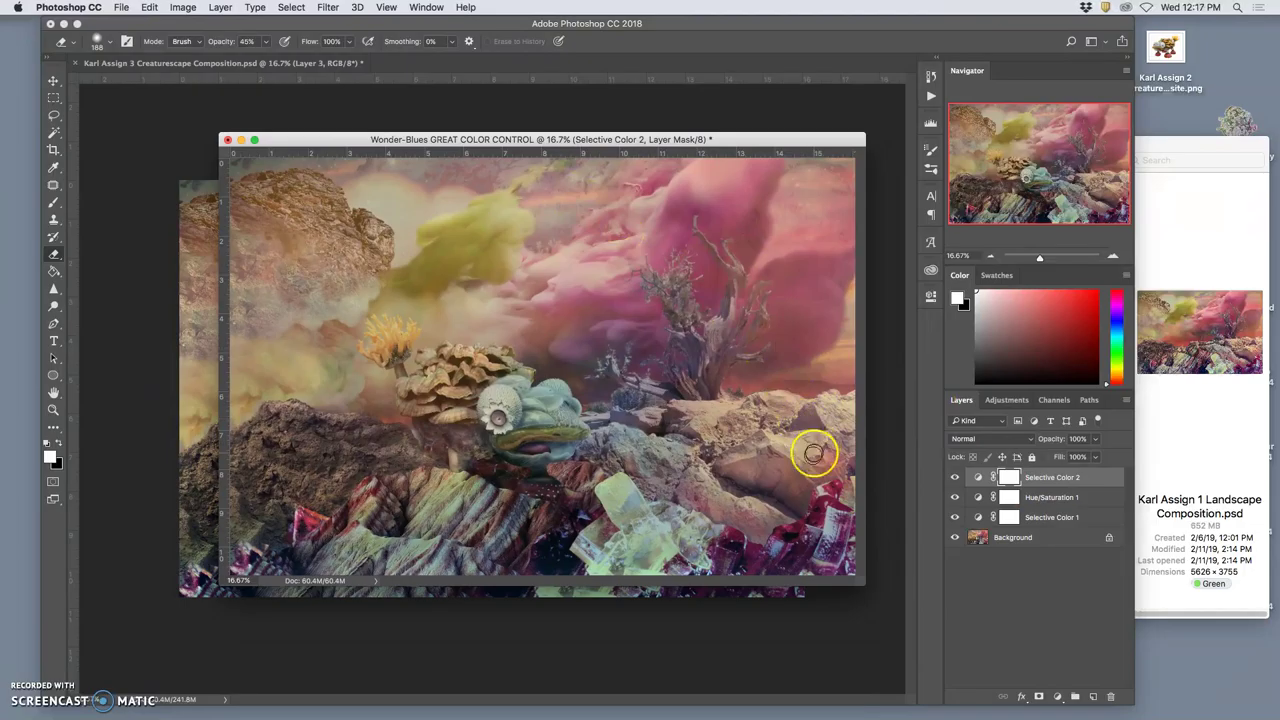
pyautogui.moveTo(864, 581); pyautogui.dragTo(924, 660)
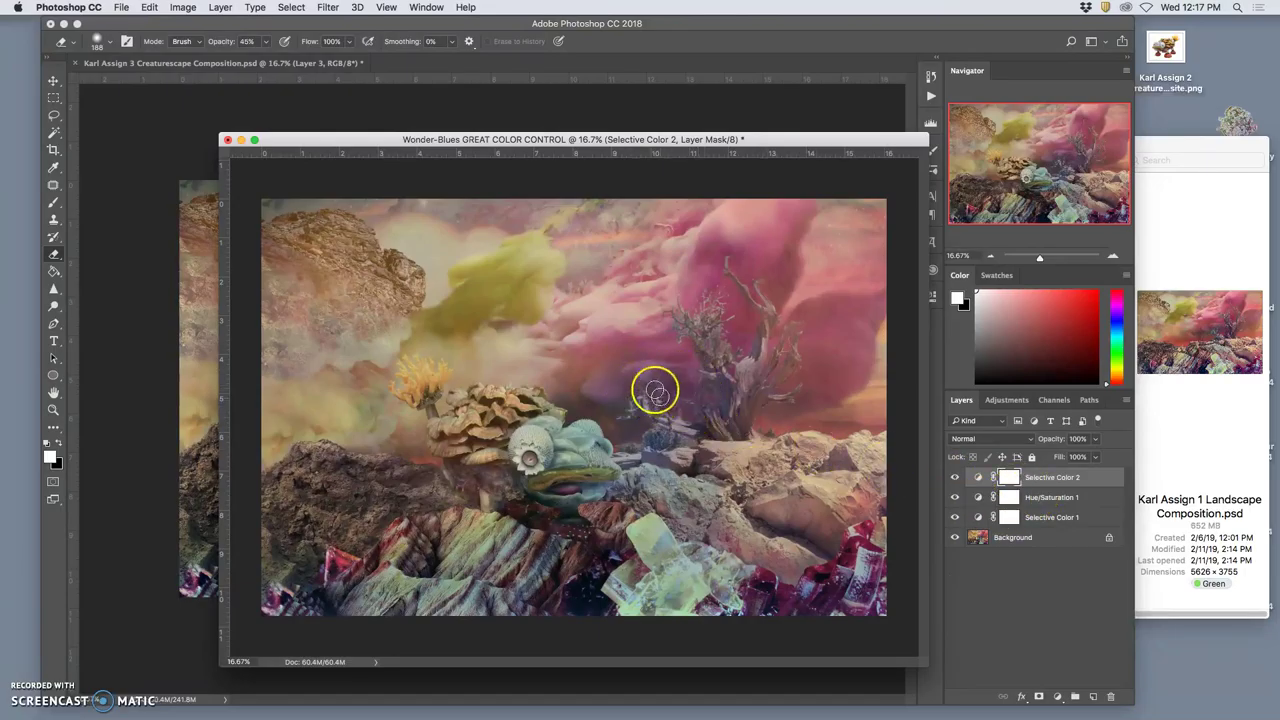
pyautogui.click(221, 8)
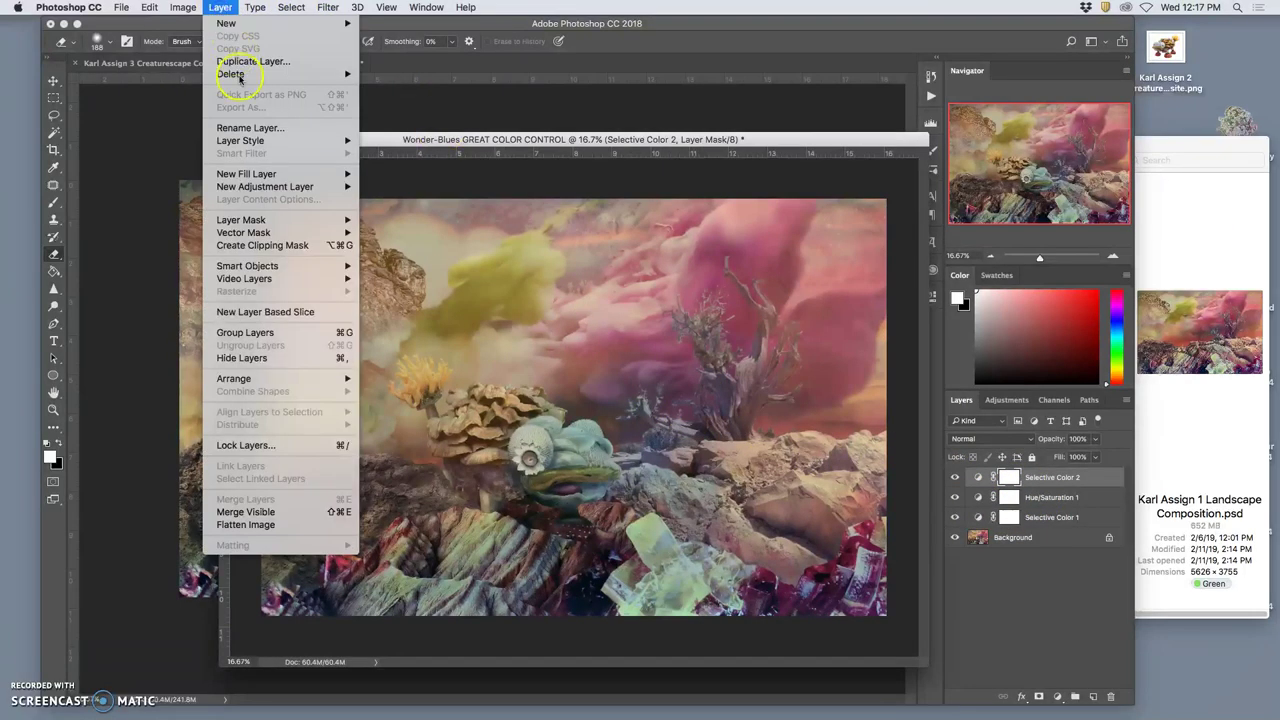
pyautogui.click(304, 525)
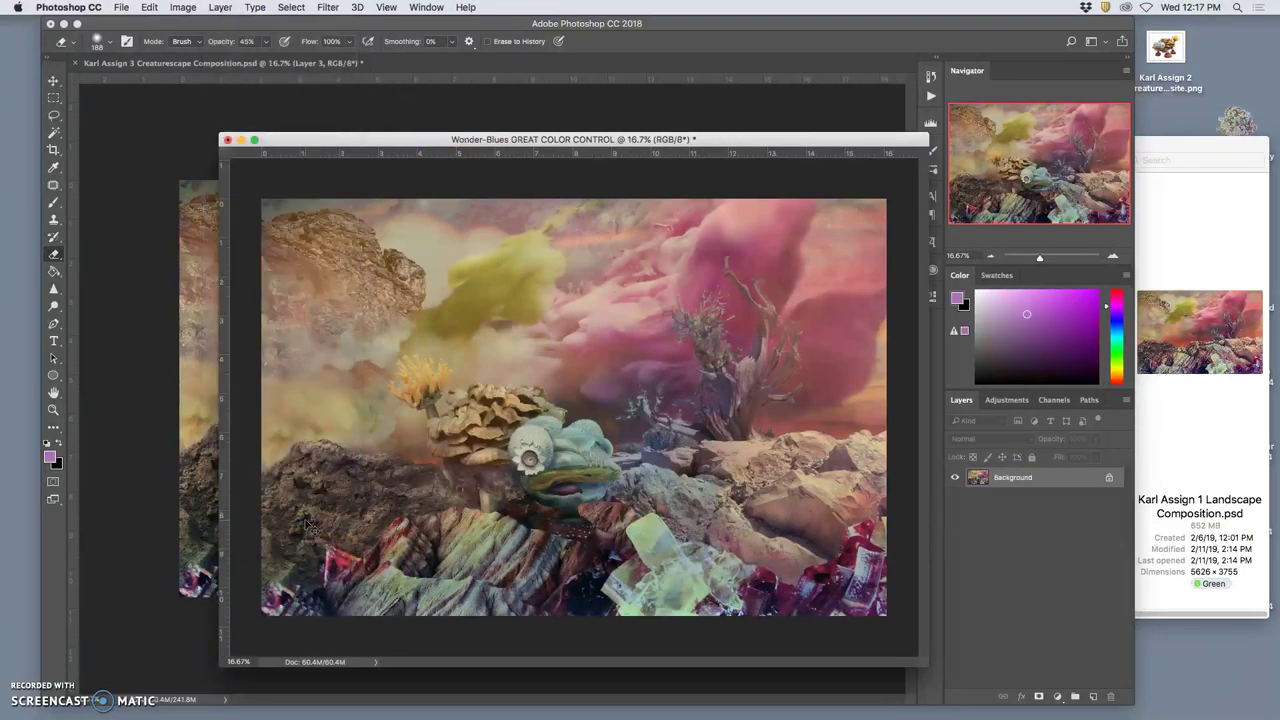
pyautogui.hotkey('ctrl', 'a')
pyautogui.click(227, 139)
pyautogui.click(592, 249)
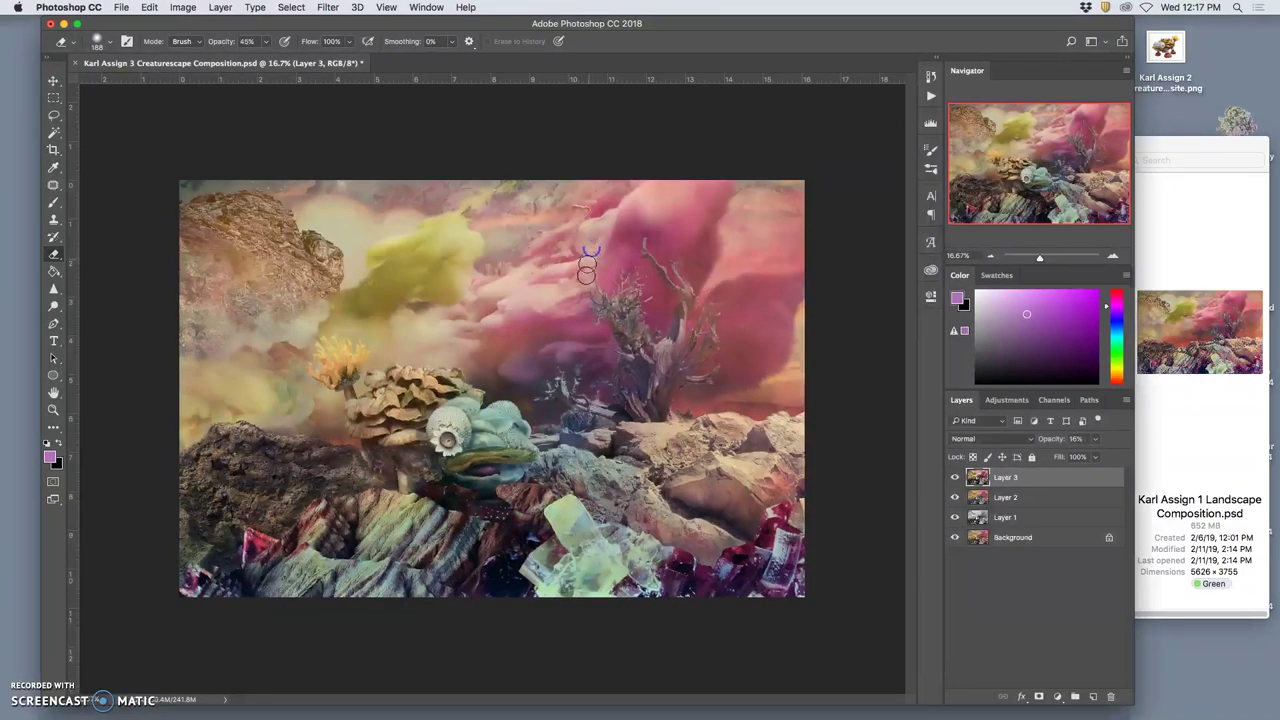
# Paste it as Layer 4 at 49% opacity and bring up the Max Texture High-Pass document.
pyautogui.hotkey('ctrl', 'v')
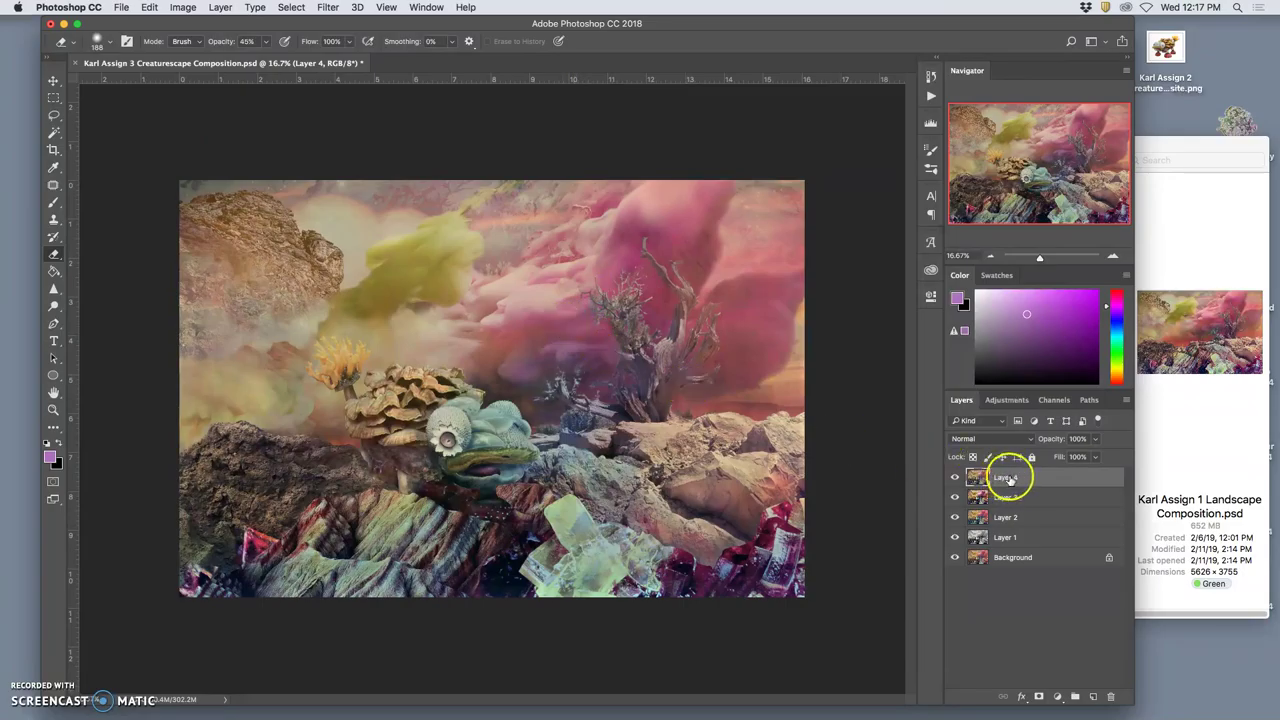
pyautogui.click(1095, 439)
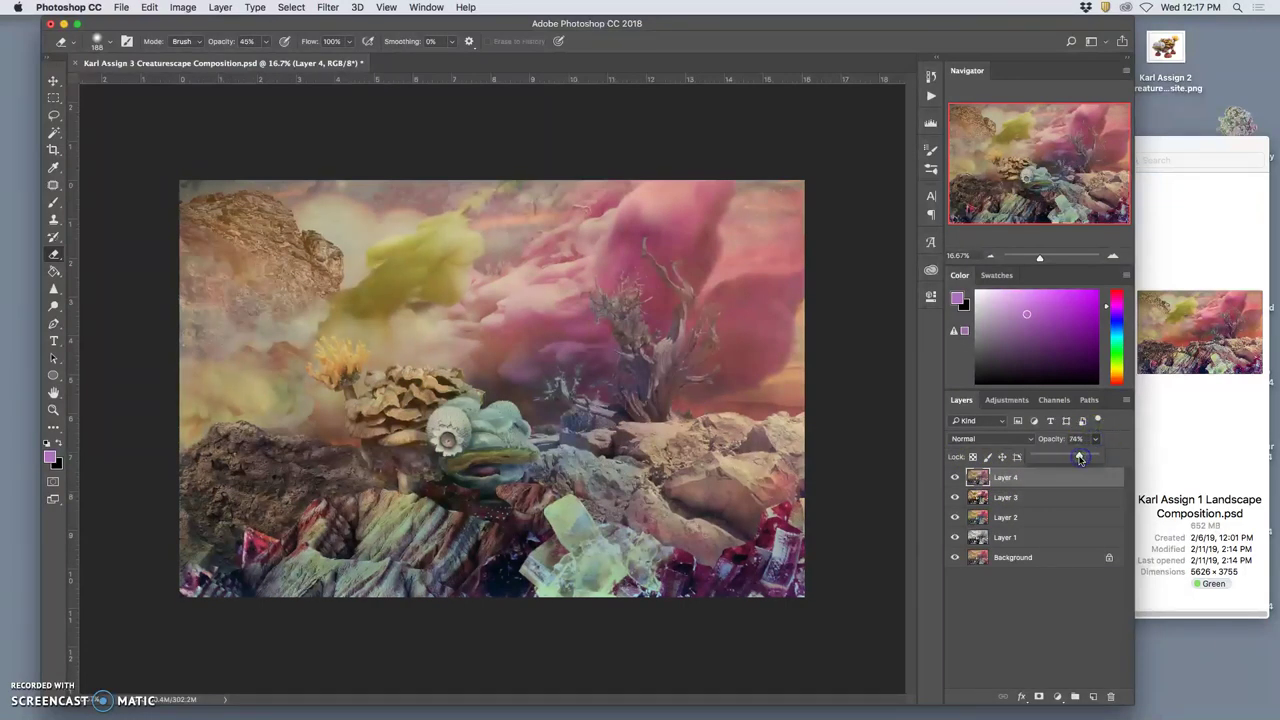
pyautogui.moveTo(1064, 458); pyautogui.dragTo(1065, 458)
pyautogui.moveTo(1000, 705)
pyautogui.click(1203, 703)
pyautogui.moveTo(773, 578); pyautogui.dragTo(912, 650)
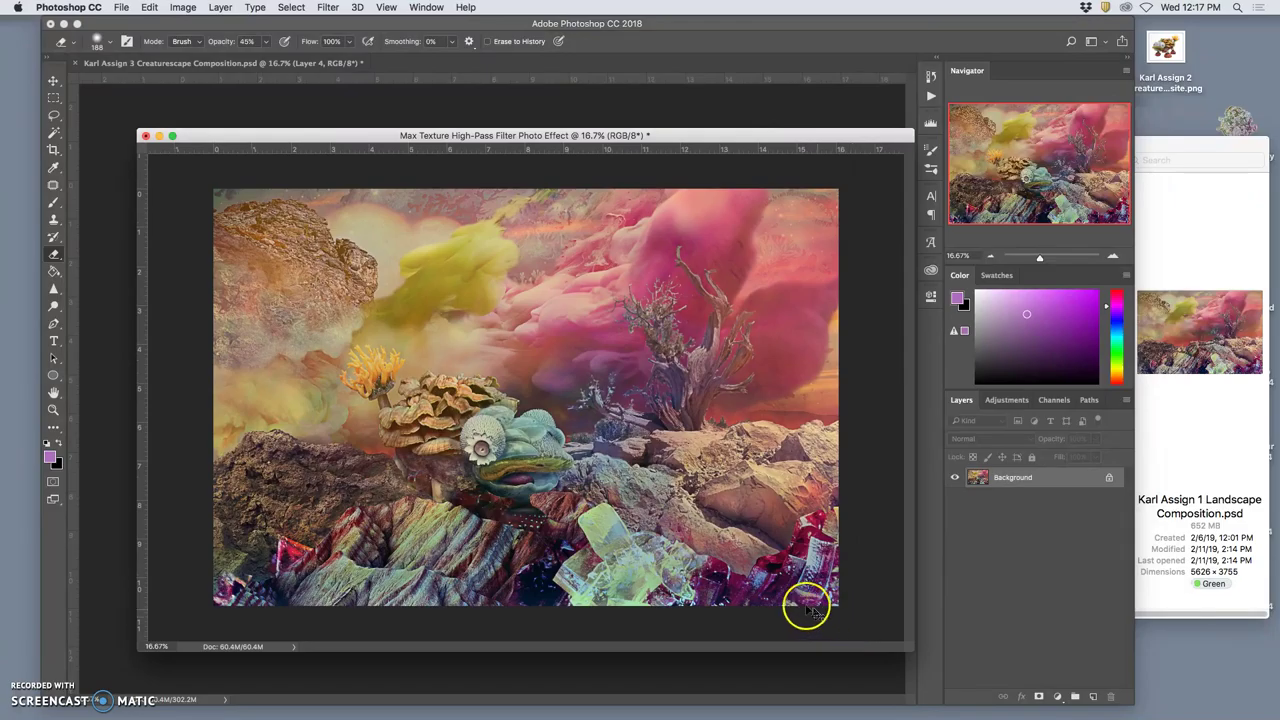
# Copy the whole Max Texture image, close it unsaved, and paste it as Layer 5 with Pin Light.
pyautogui.press('super+a')
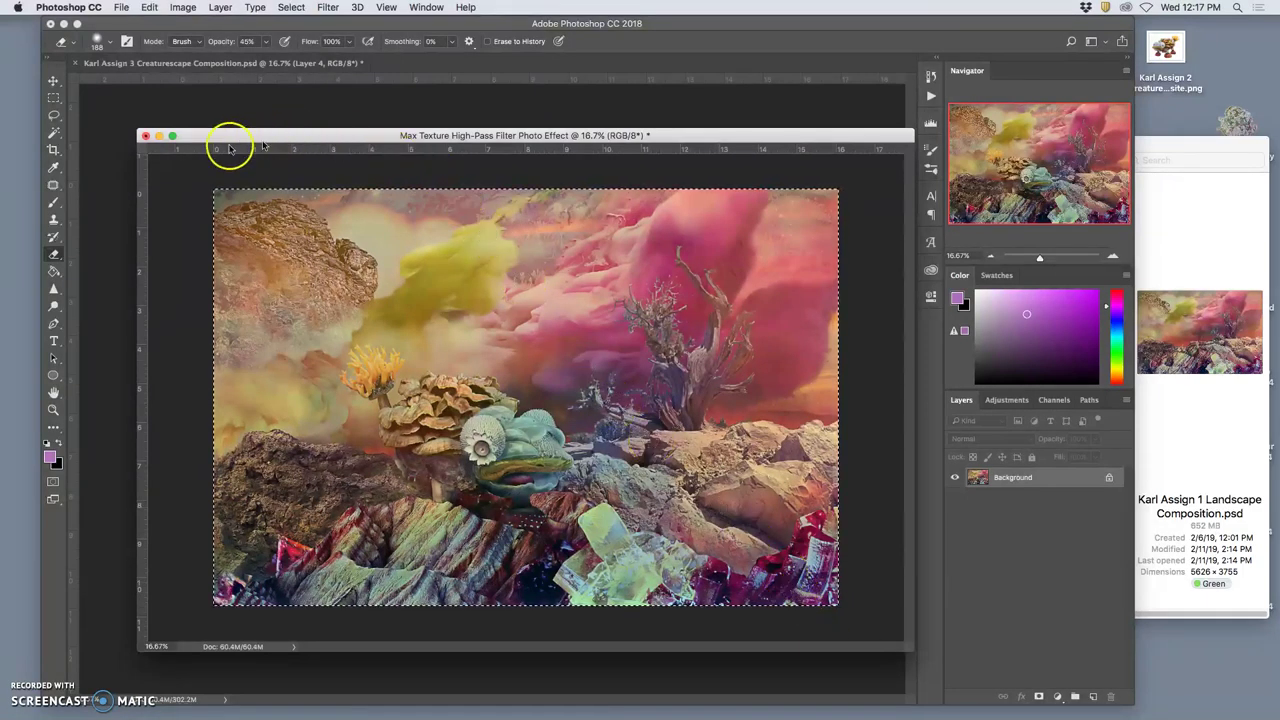
pyautogui.click(146, 135)
pyautogui.click(594, 248)
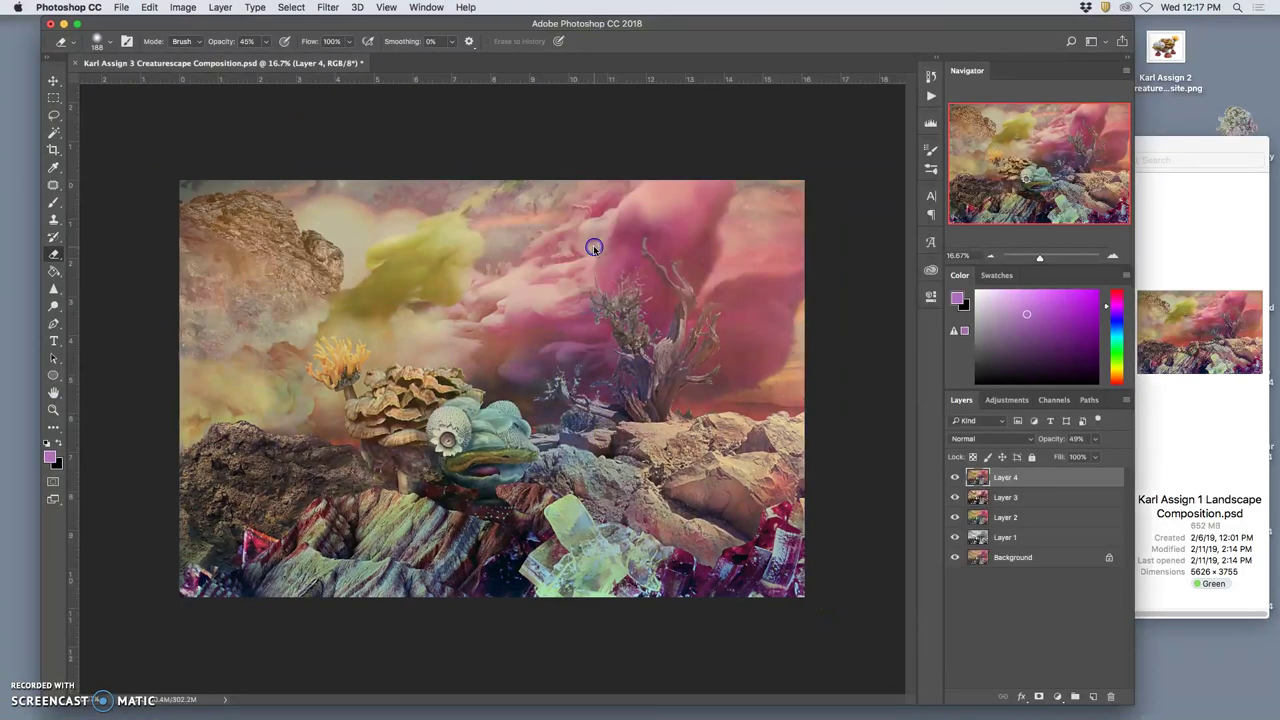
pyautogui.press('super+v')
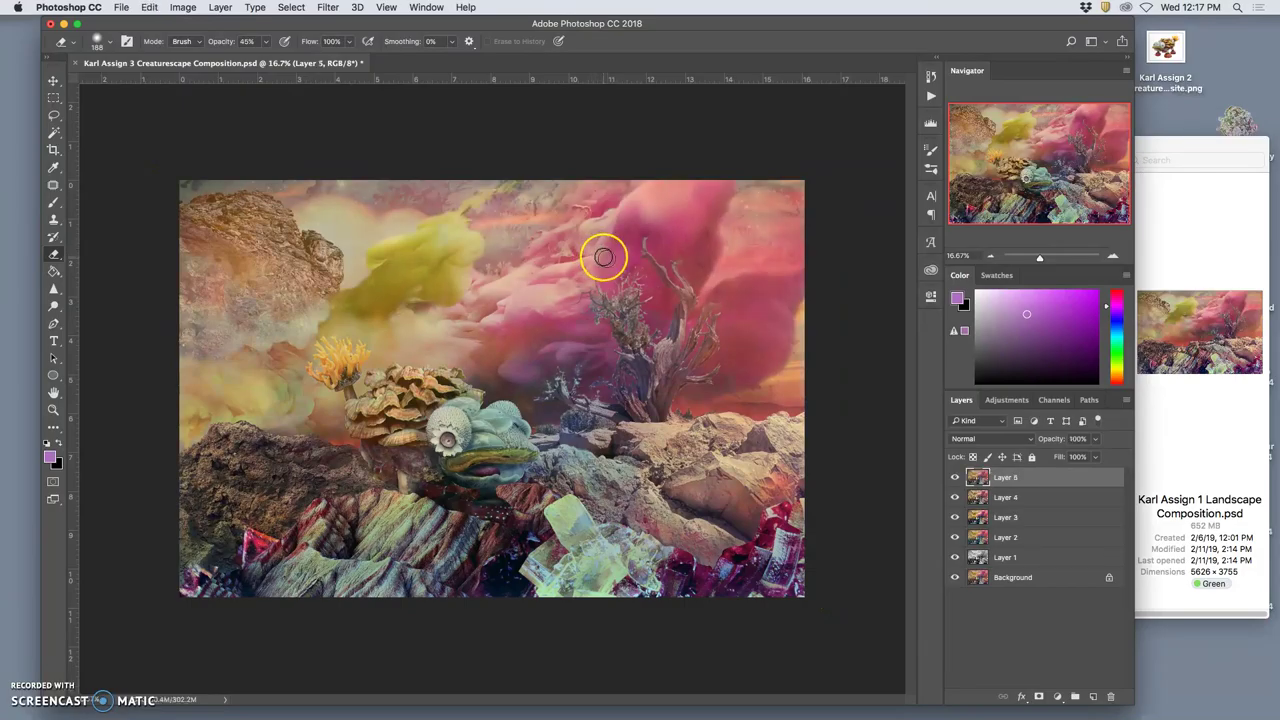
pyautogui.click(982, 438)
pyautogui.click(990, 632)
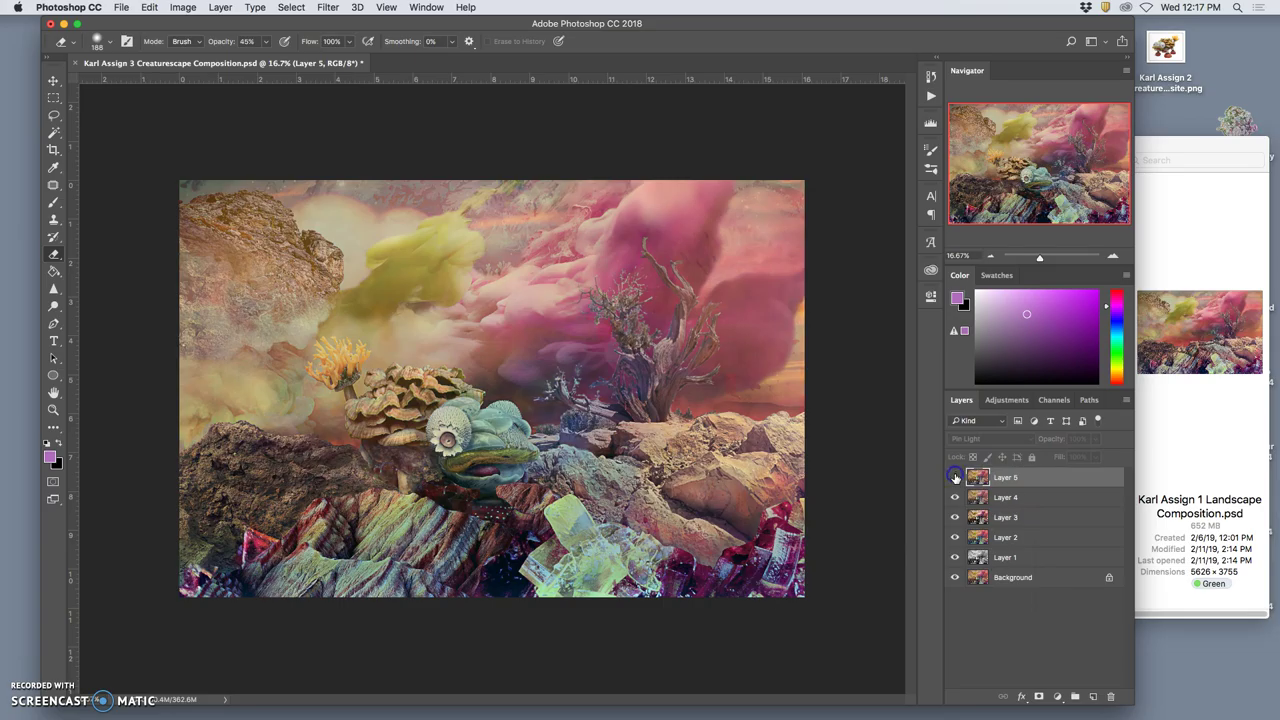
# Compare Layer 5 in Soft Light against Pin Light and settle on Pin Light.
pyautogui.press('super+equal')
pyautogui.press('super+equal')
pyautogui.press('super+equal')
pyautogui.press('super+equal')
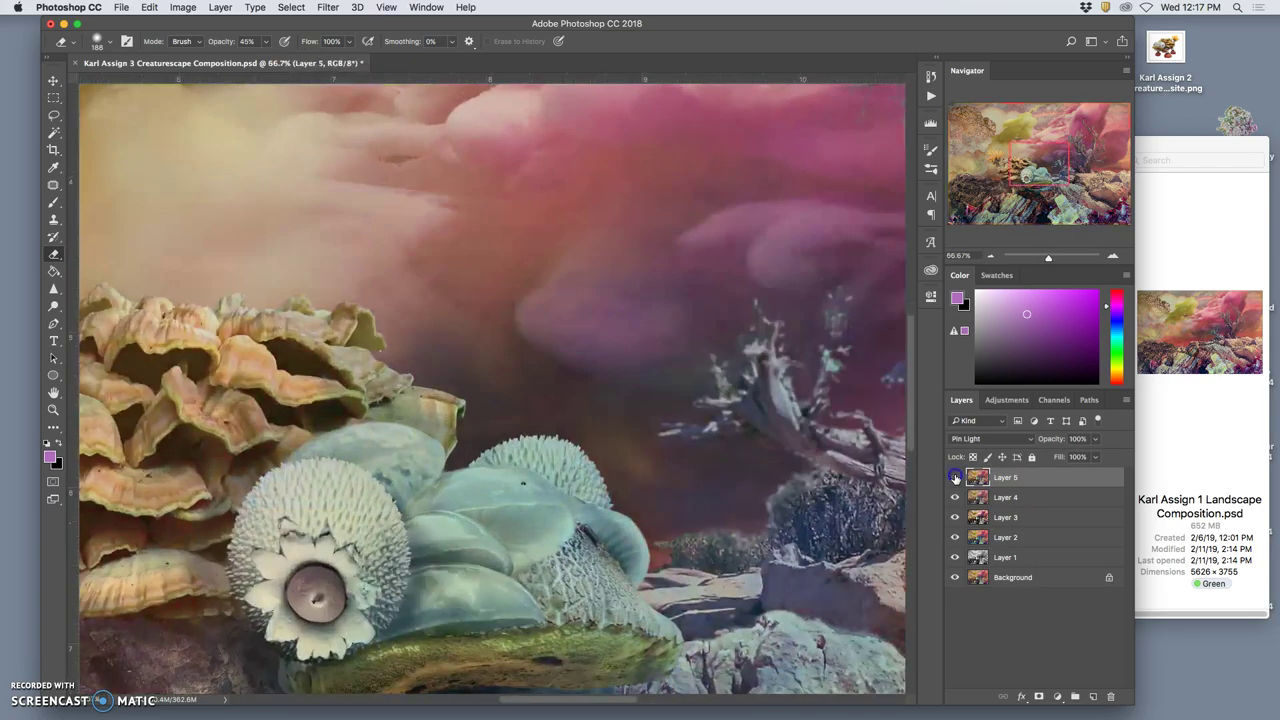
pyautogui.click(955, 478)
pyautogui.click(955, 478)
pyautogui.click(955, 478)
pyautogui.click(955, 478)
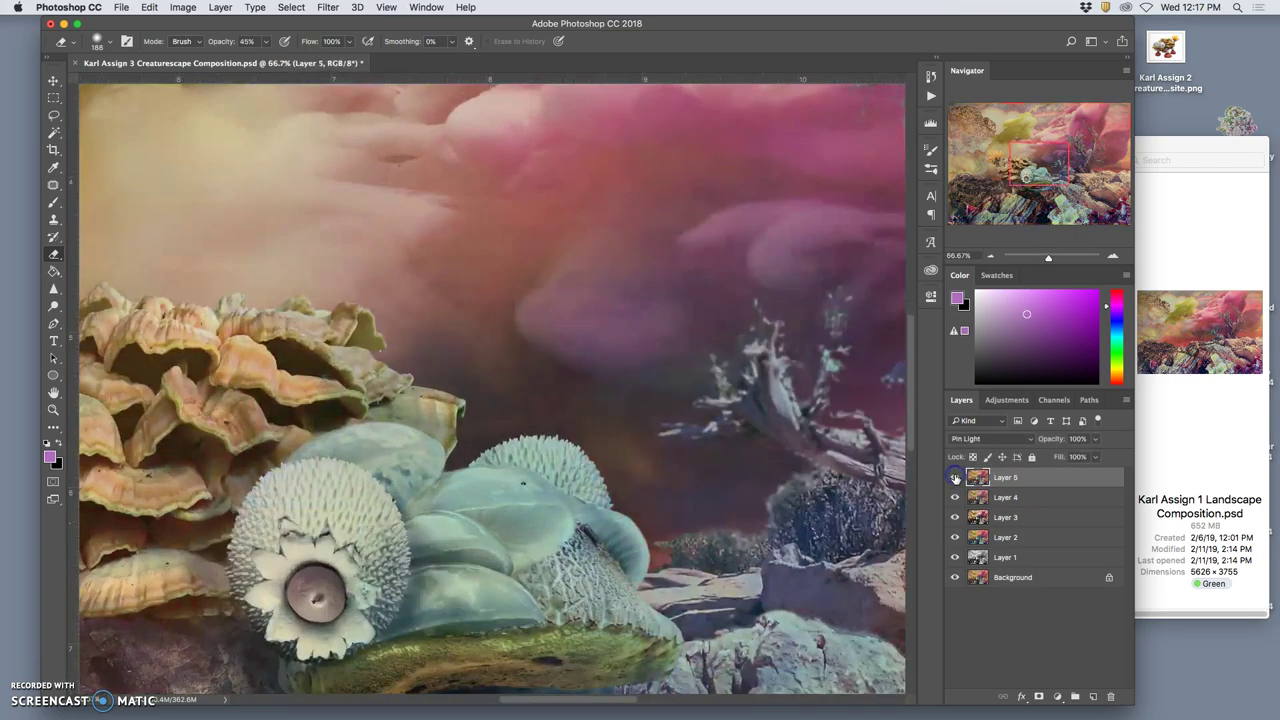
pyautogui.click(1014, 438)
pyautogui.click(990, 399)
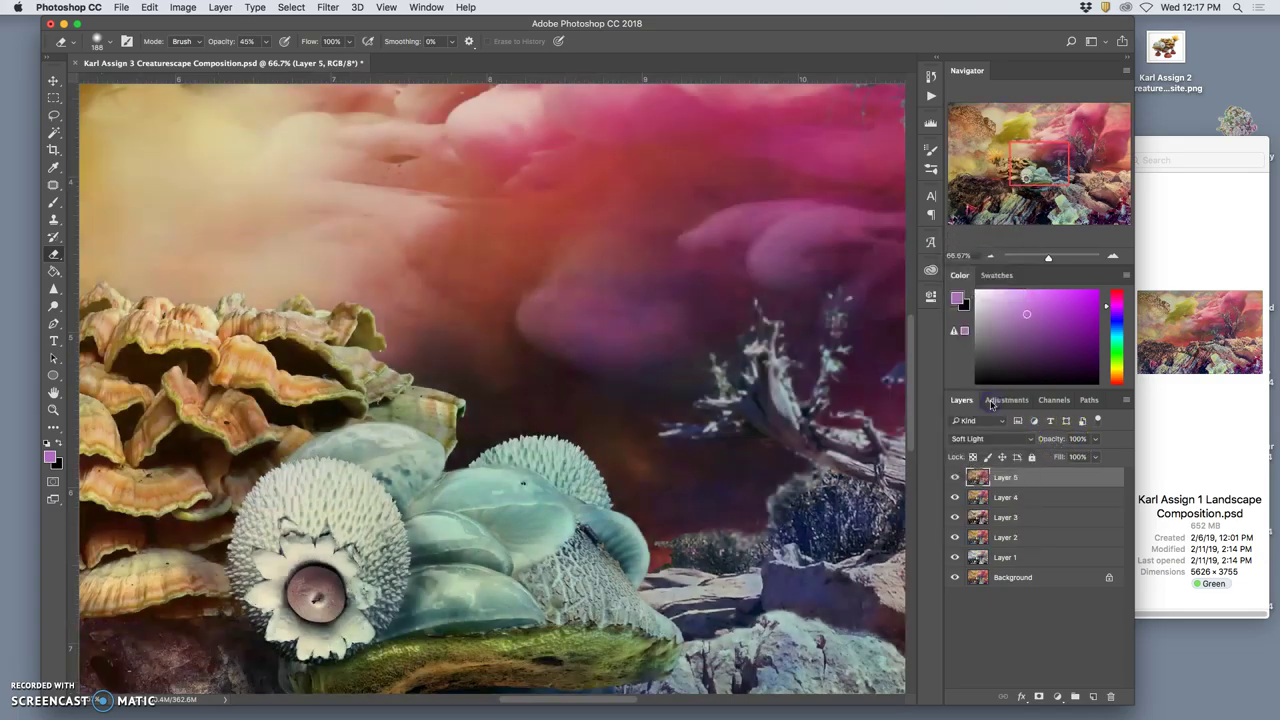
pyautogui.click(955, 478)
pyautogui.click(955, 478)
pyautogui.press('super+minus')
pyautogui.press('super+minus')
pyautogui.press('super+minus')
pyautogui.press('super+minus')
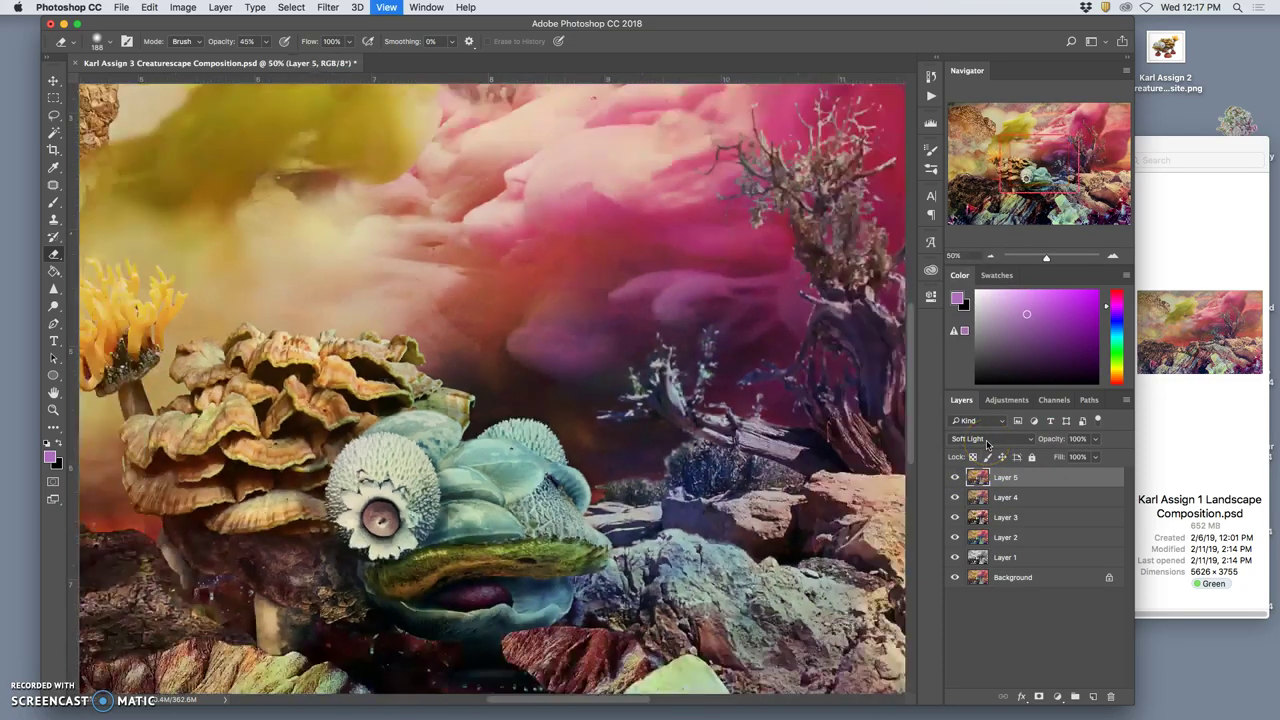
pyautogui.click(1000, 439)
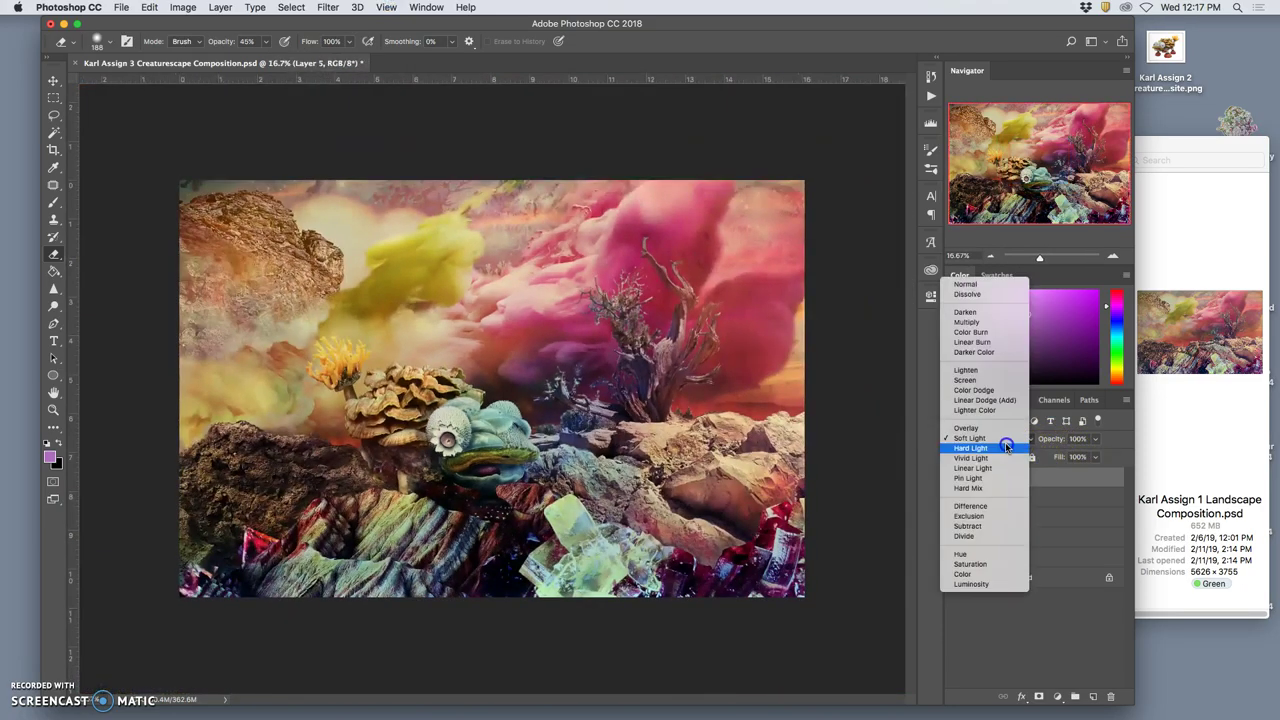
pyautogui.click(970, 477)
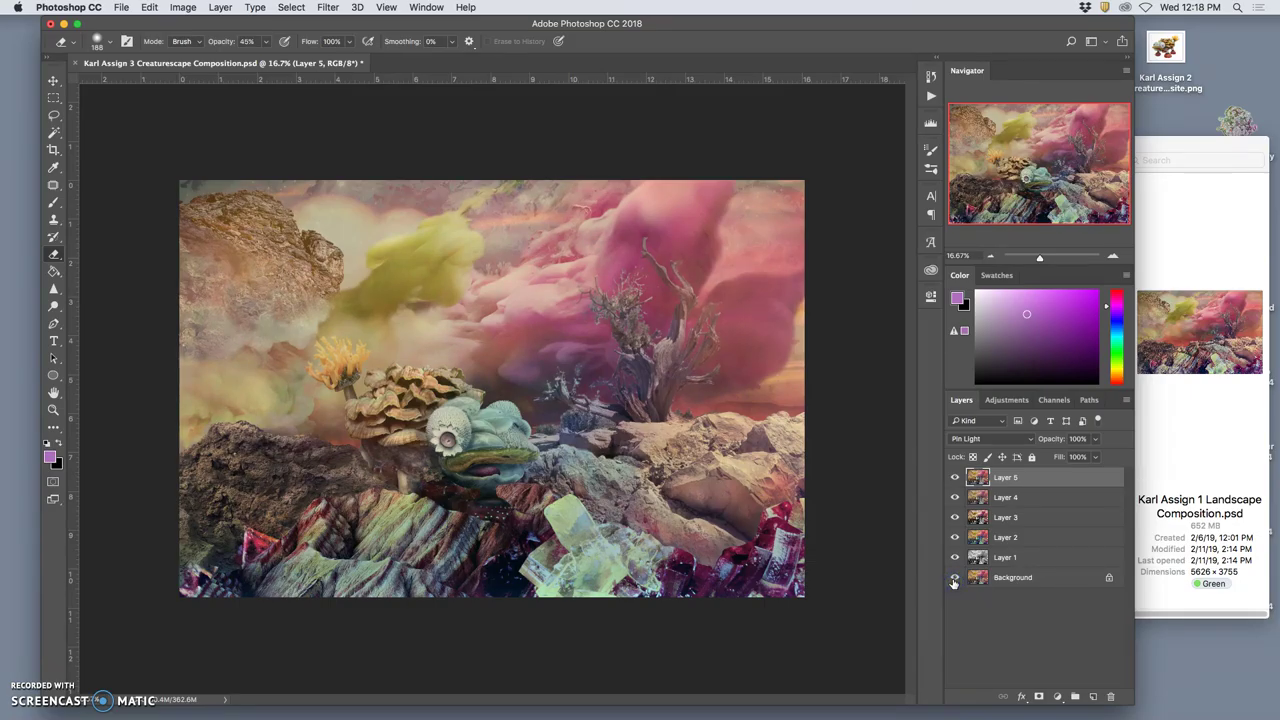
pyautogui.moveTo(434, 27); pyautogui.dragTo(451, 6)
# Save the composition to the Desktop as a layered TIFF with LZW compression, keeping all layers.
pyautogui.click(121, 7)
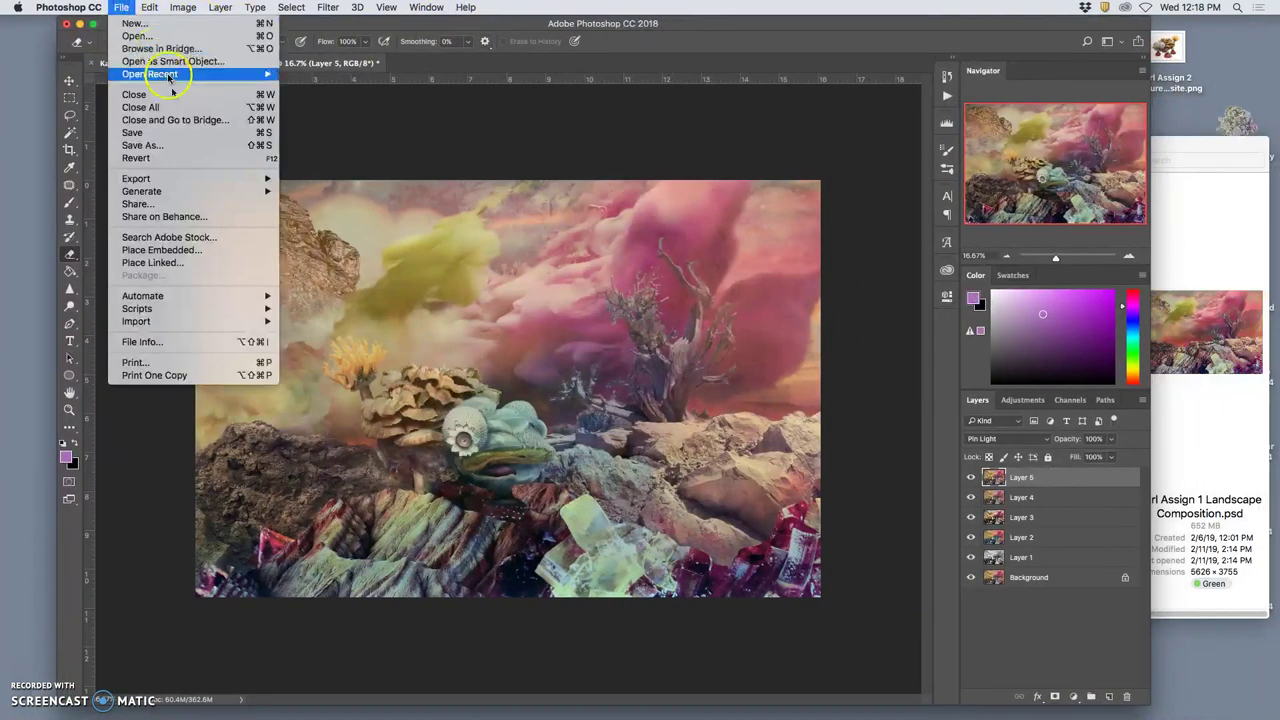
pyautogui.click(165, 145)
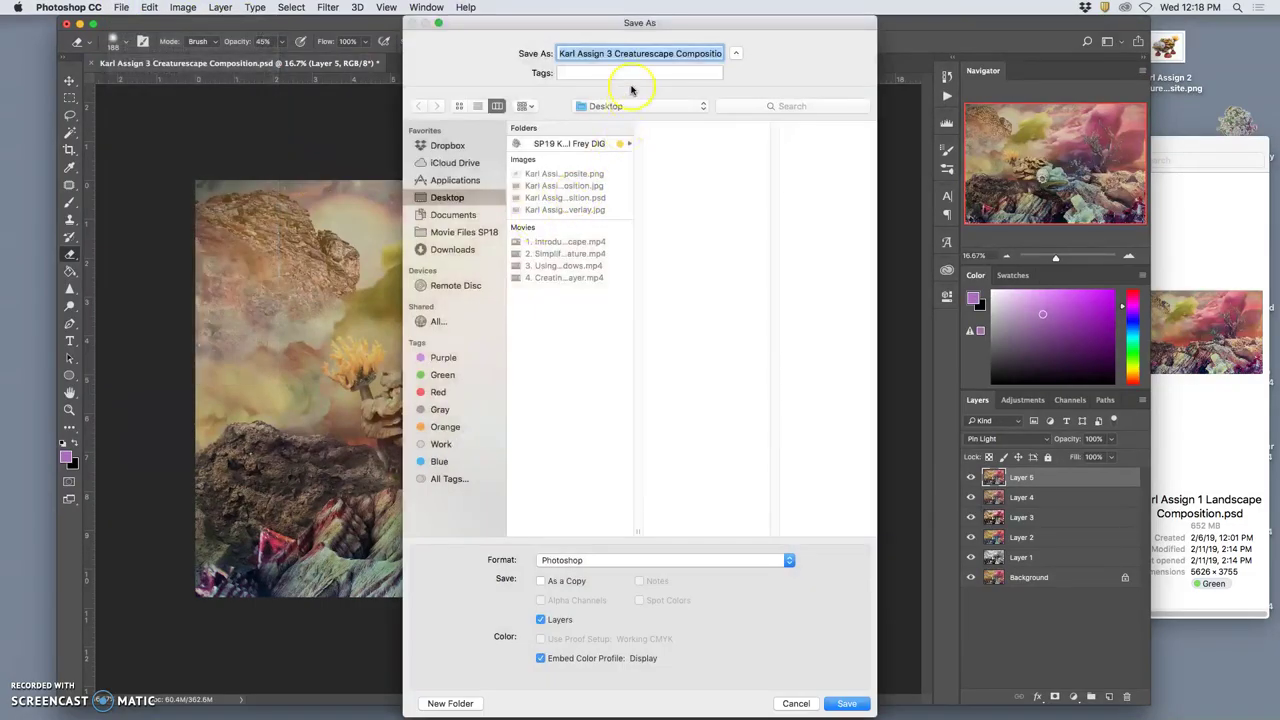
pyautogui.click(617, 53)
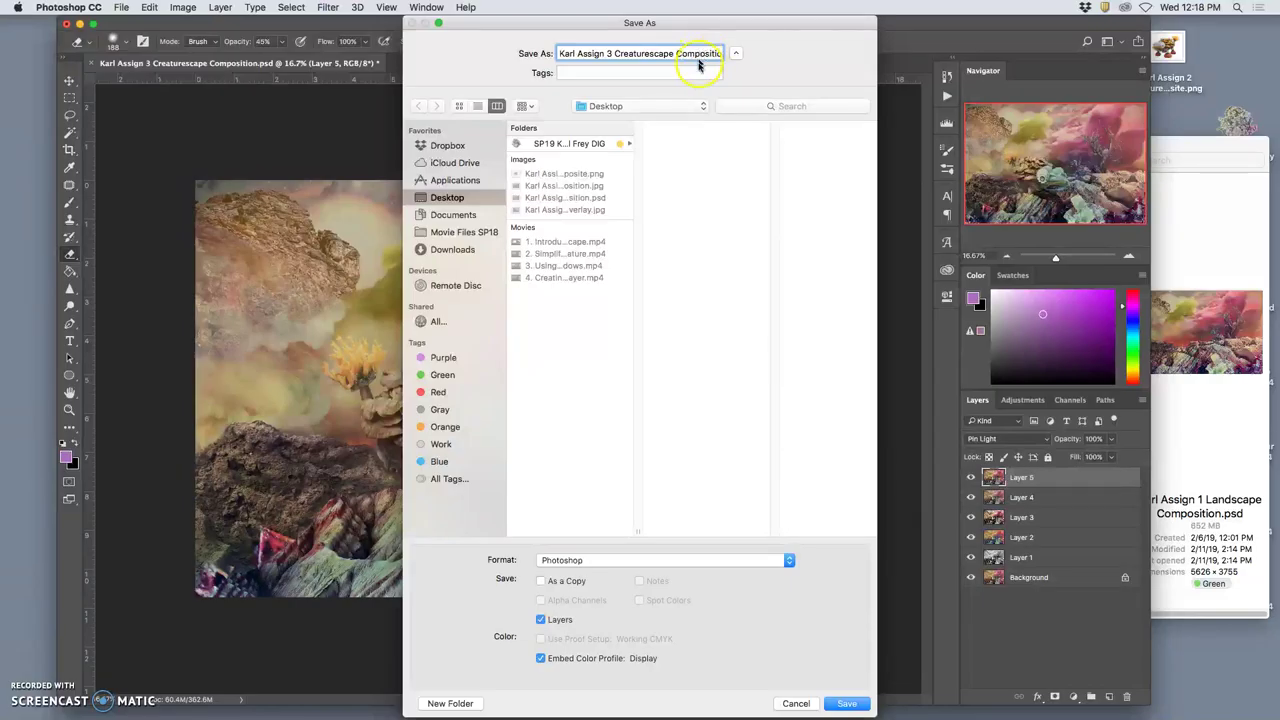
pyautogui.click(683, 562)
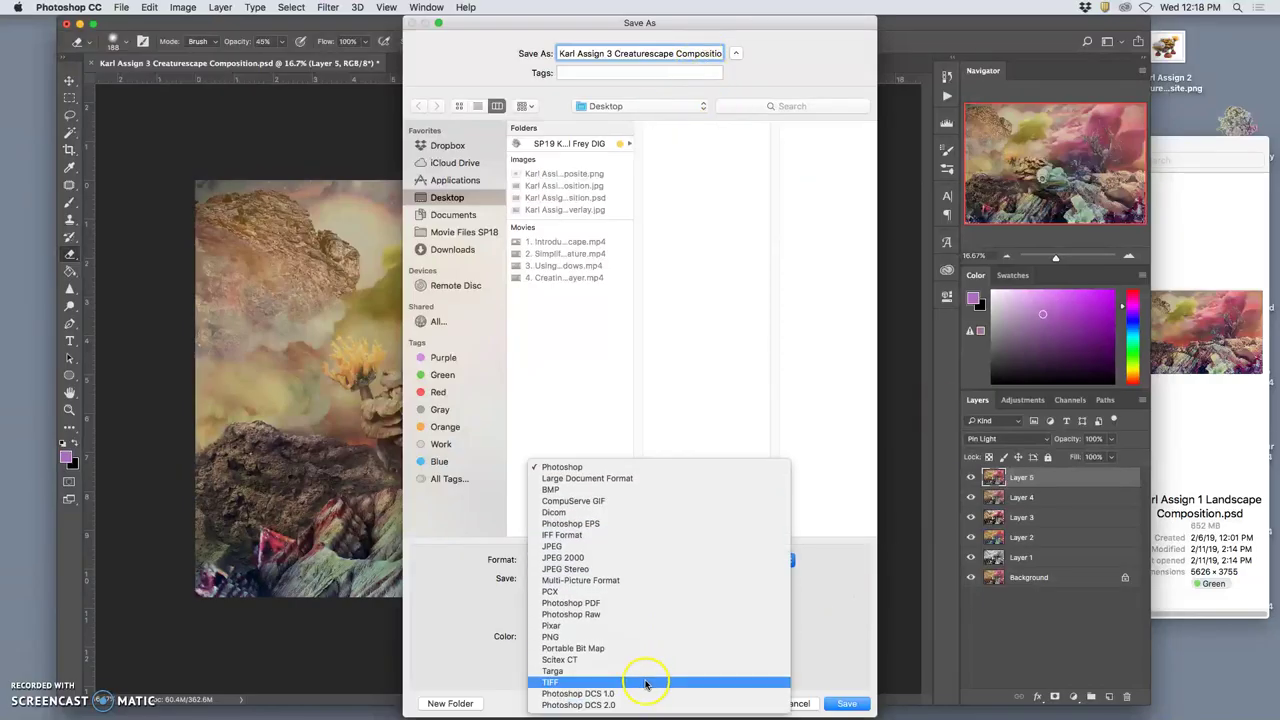
pyautogui.click(645, 684)
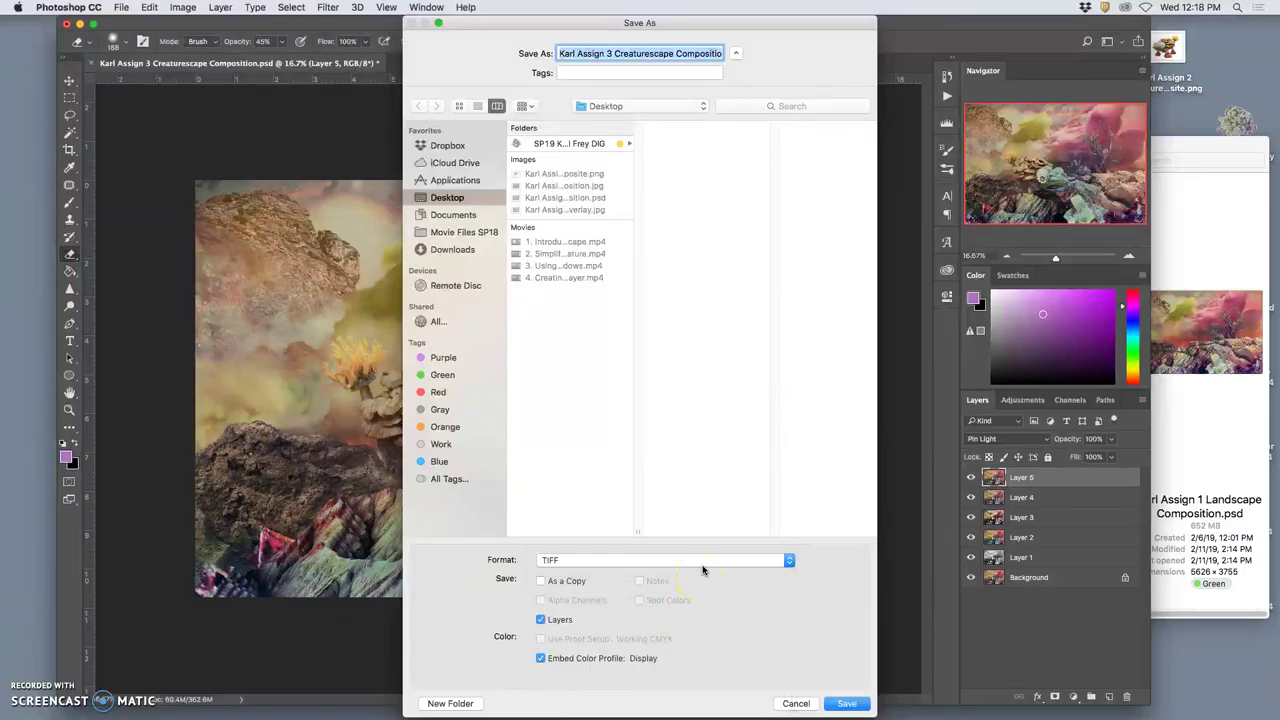
pyautogui.click(847, 705)
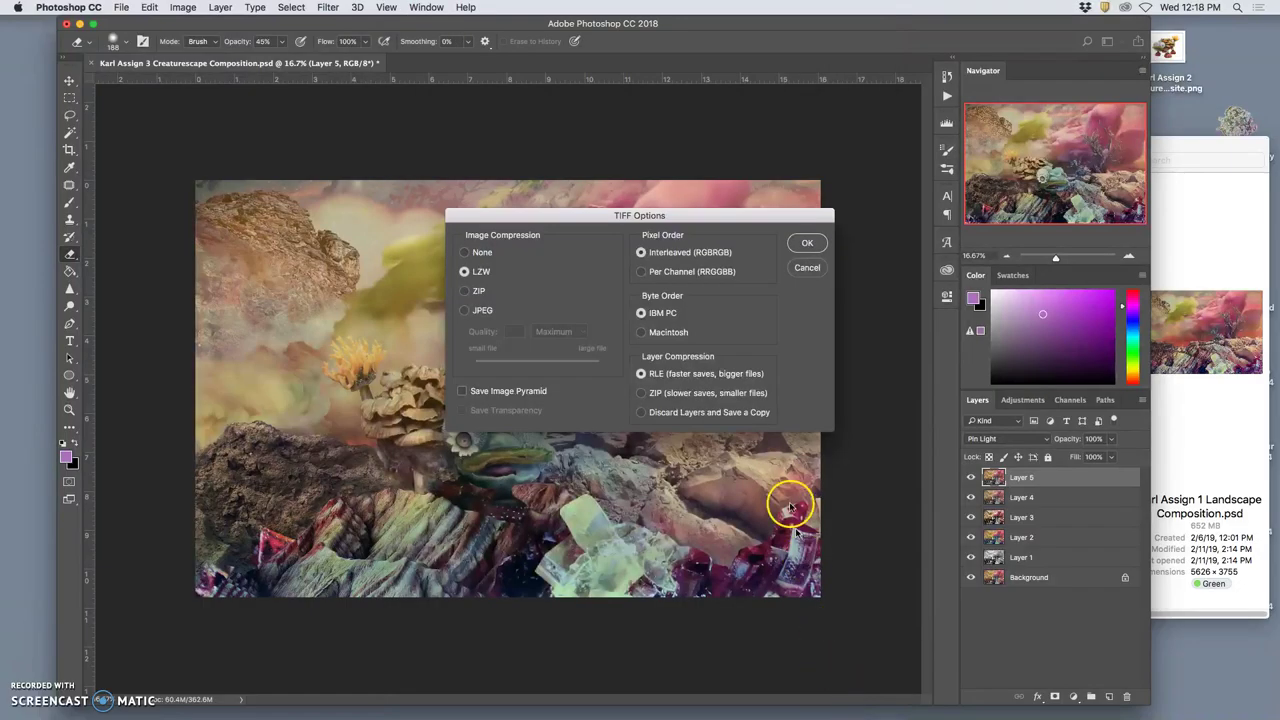
pyautogui.click(807, 243)
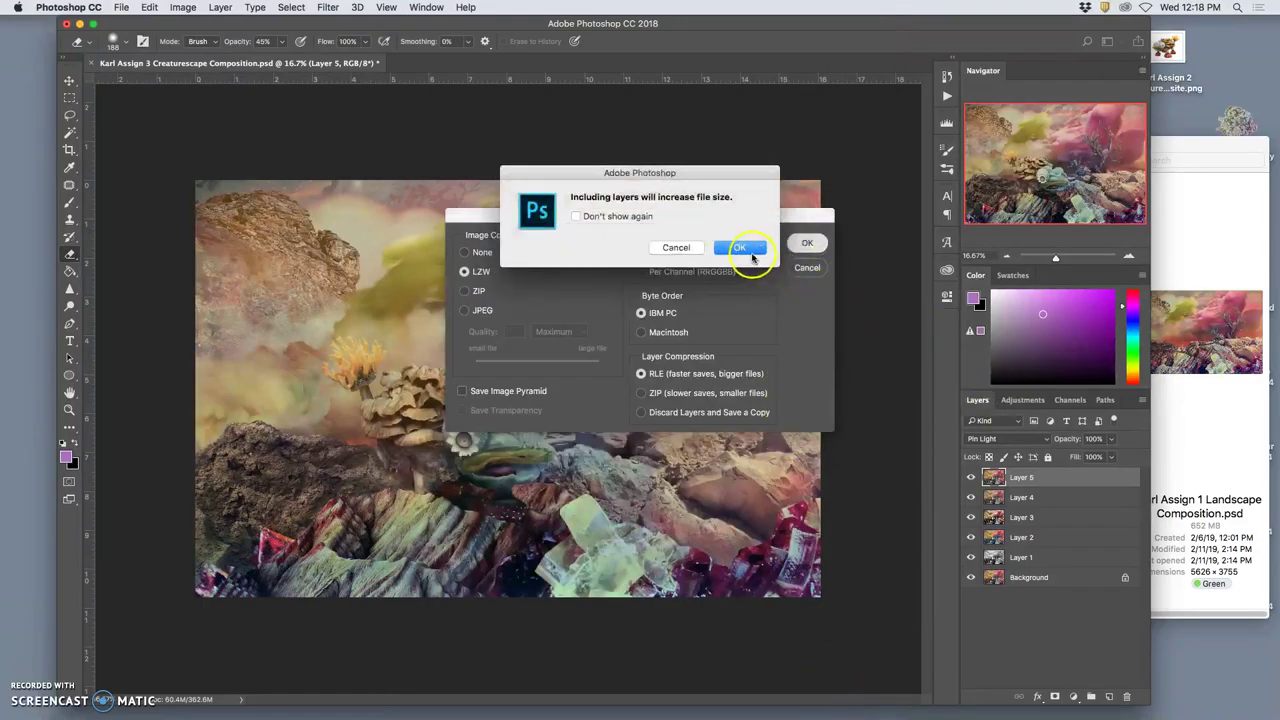
pyautogui.click(752, 256)
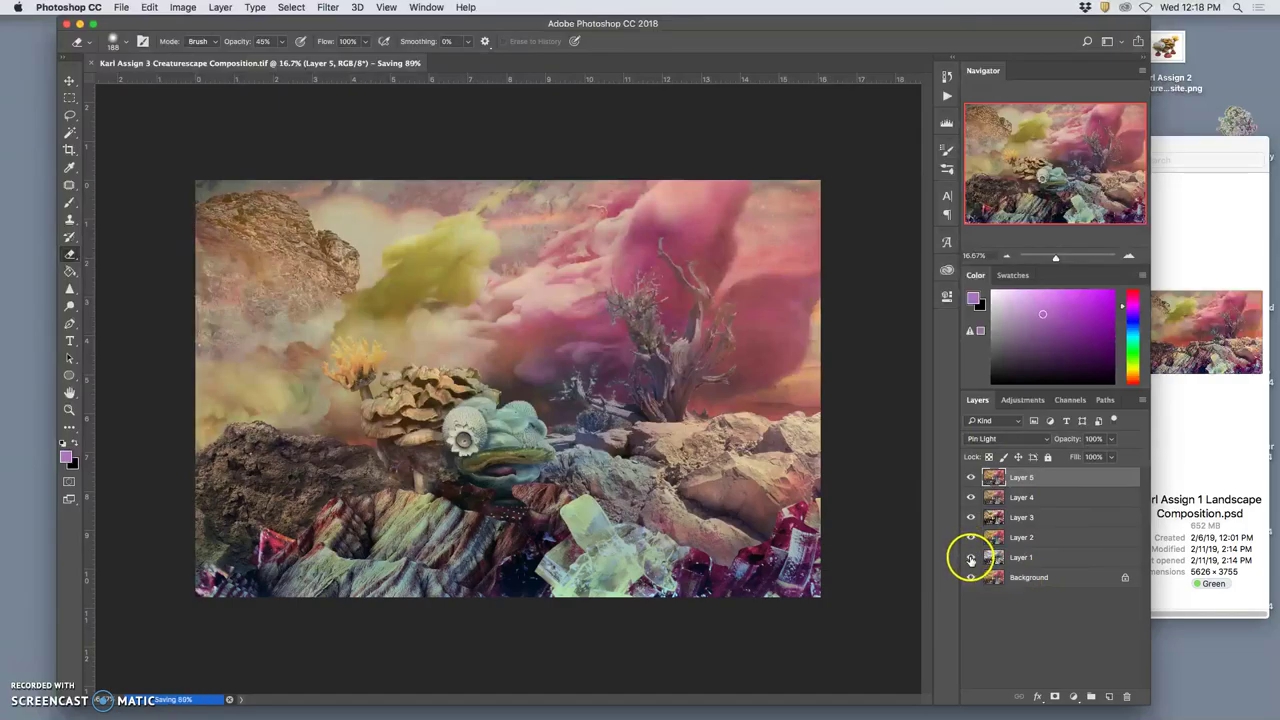